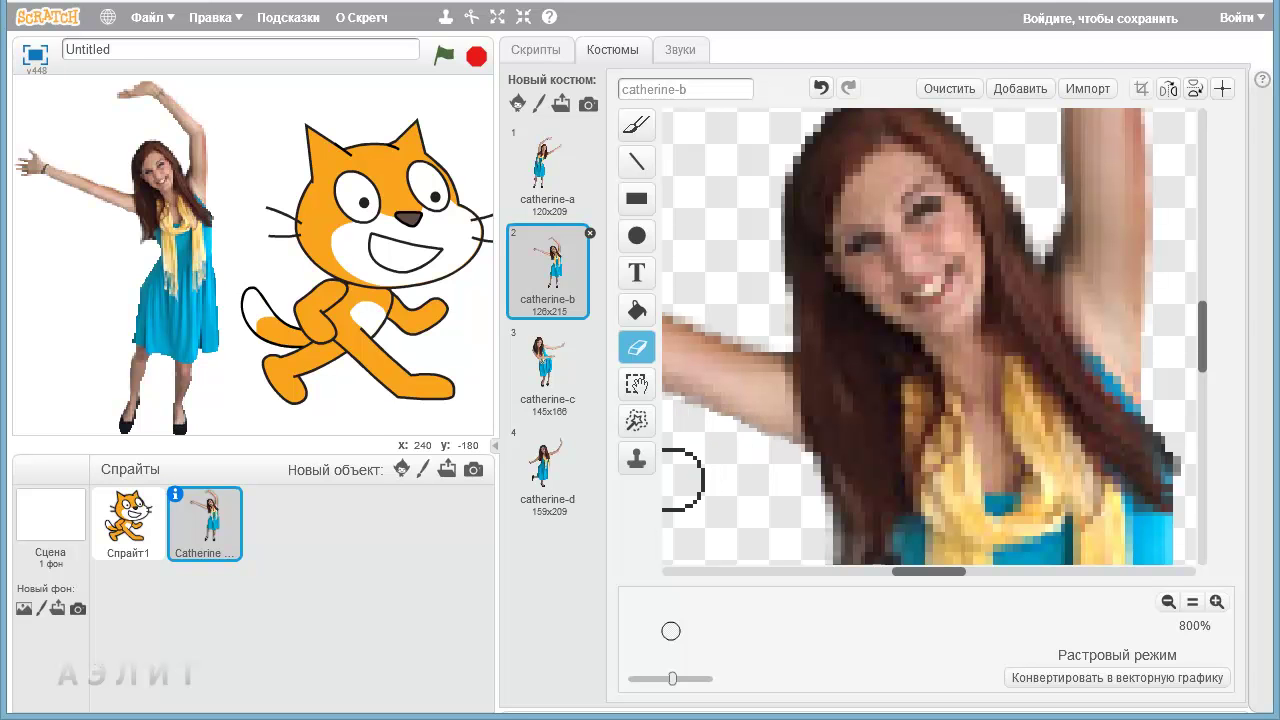
# Delete both the Catherine sprite and the orange cartoon cat sprite Спрайт1 from the project
pyautogui.click(1190, 601)
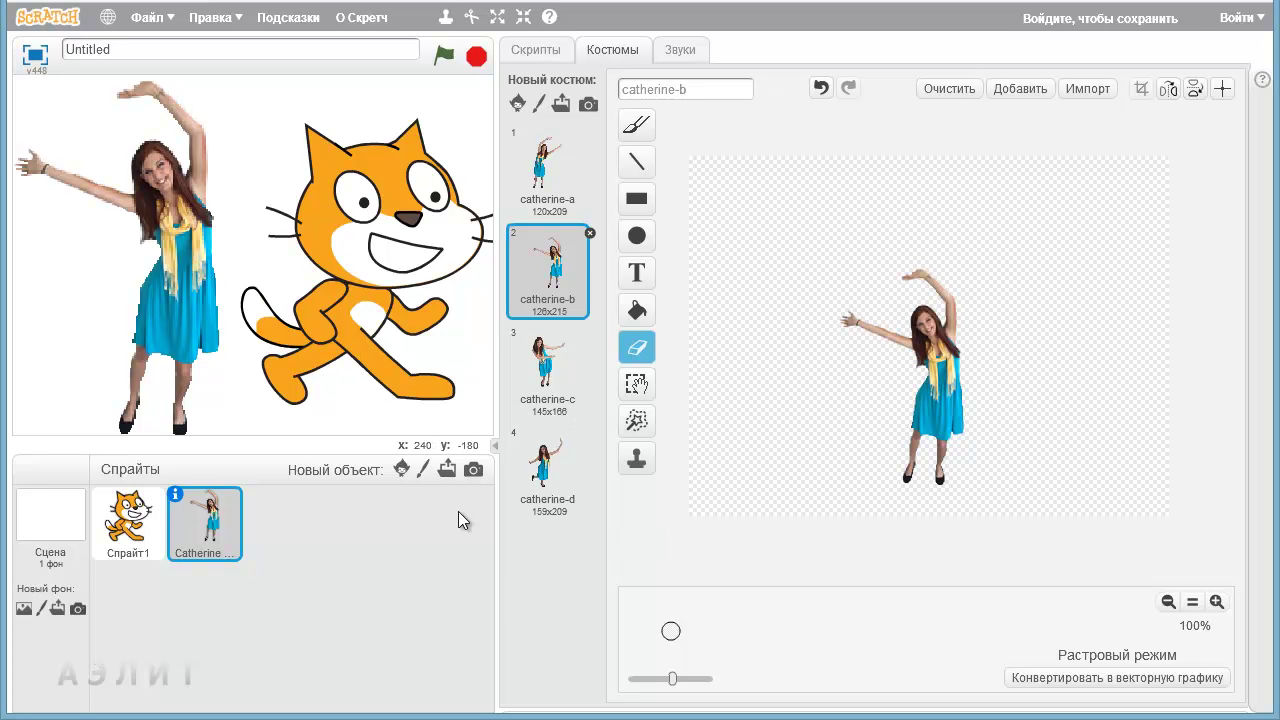
pyautogui.rightClick(237, 540)
pyautogui.click(264, 600)
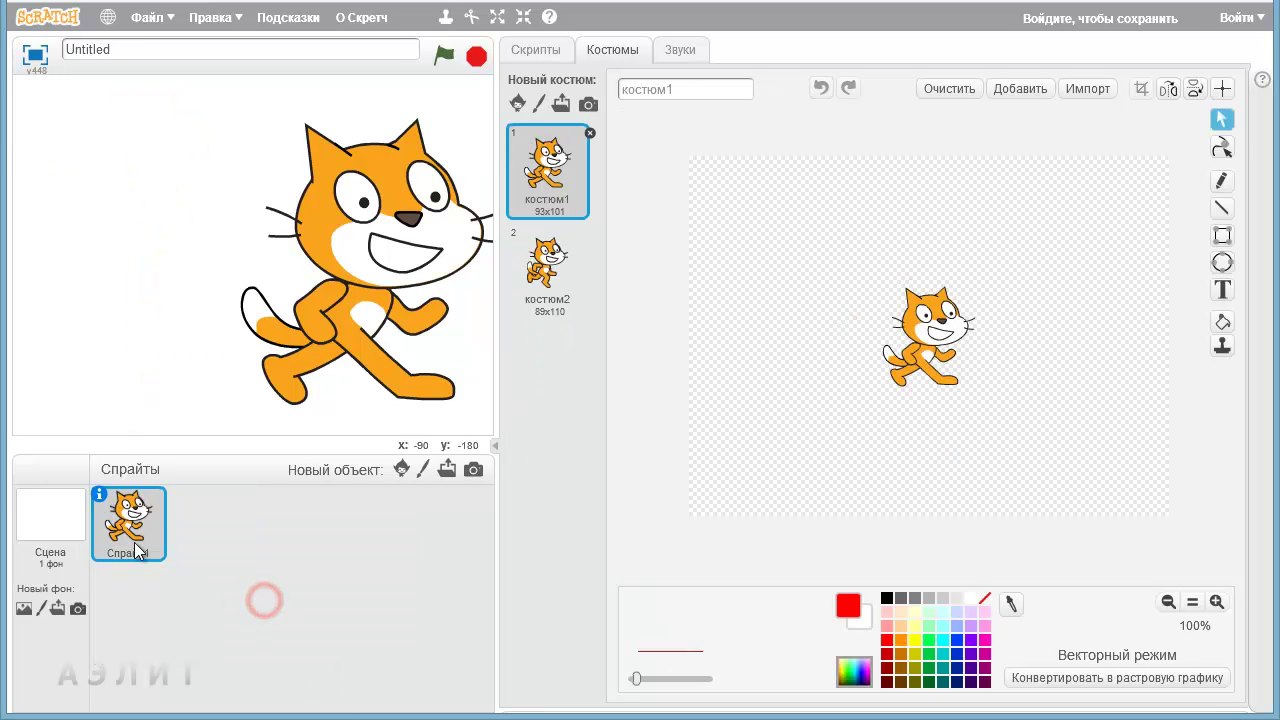
pyautogui.rightClick(139, 513)
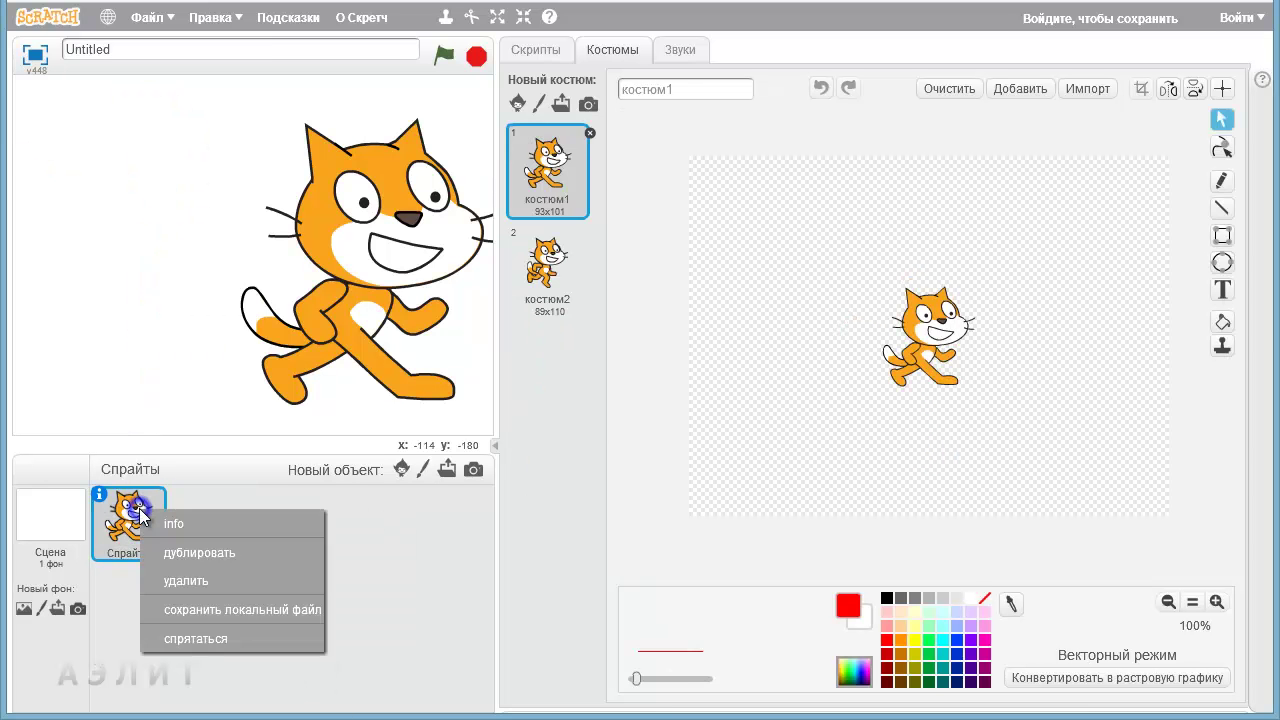
pyautogui.click(190, 578)
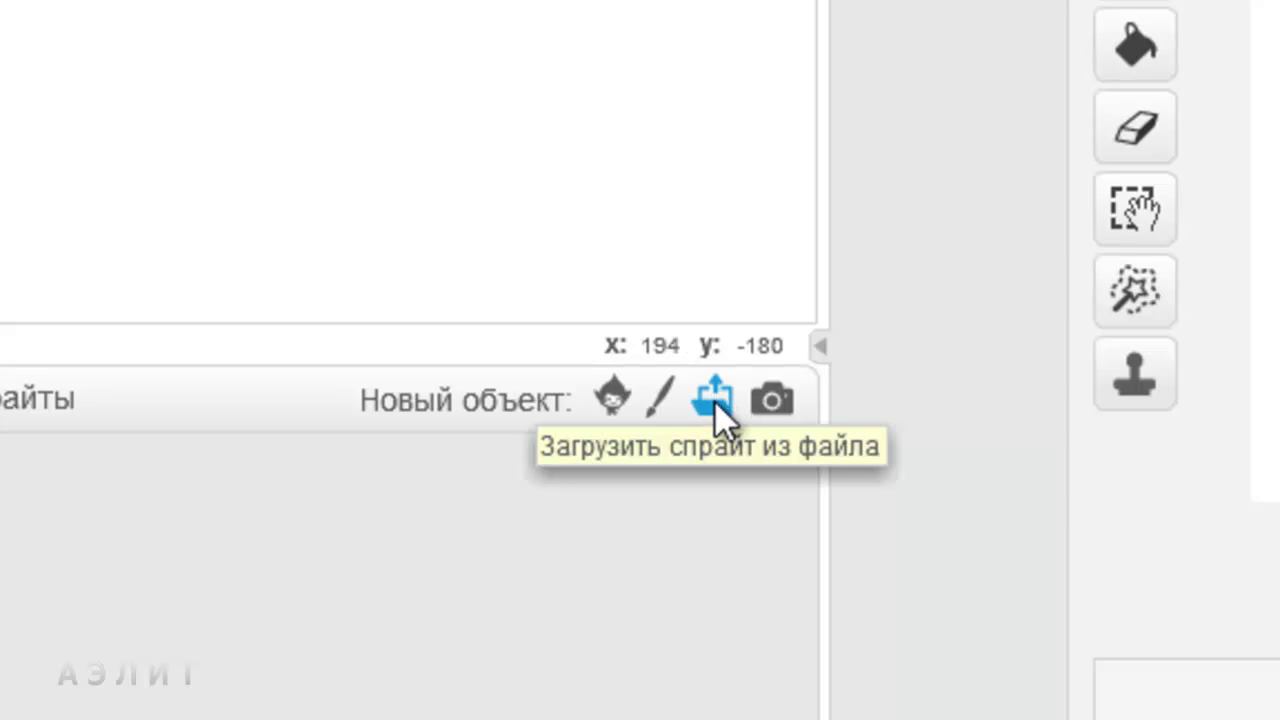
# Load a new sprite from the image file 020681-kotenok-koshka-ryzhiy-trava.jpg
pyautogui.click(714, 400)
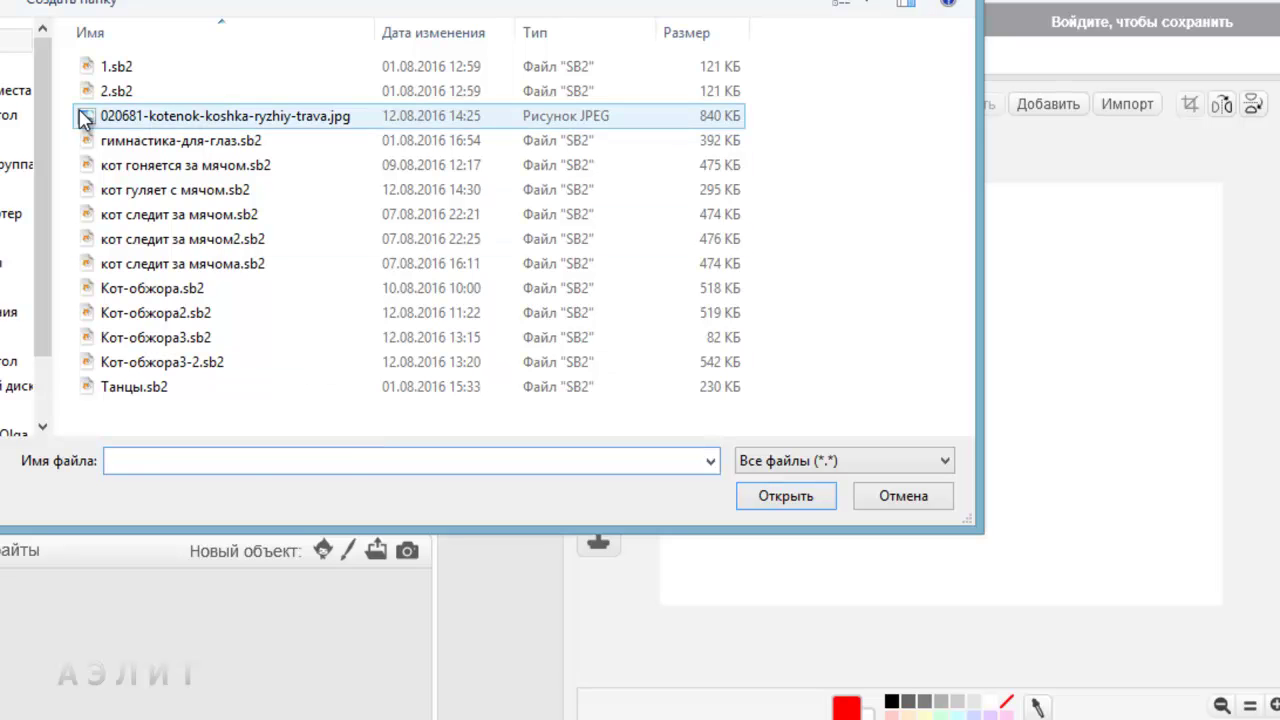
pyautogui.click(160, 118)
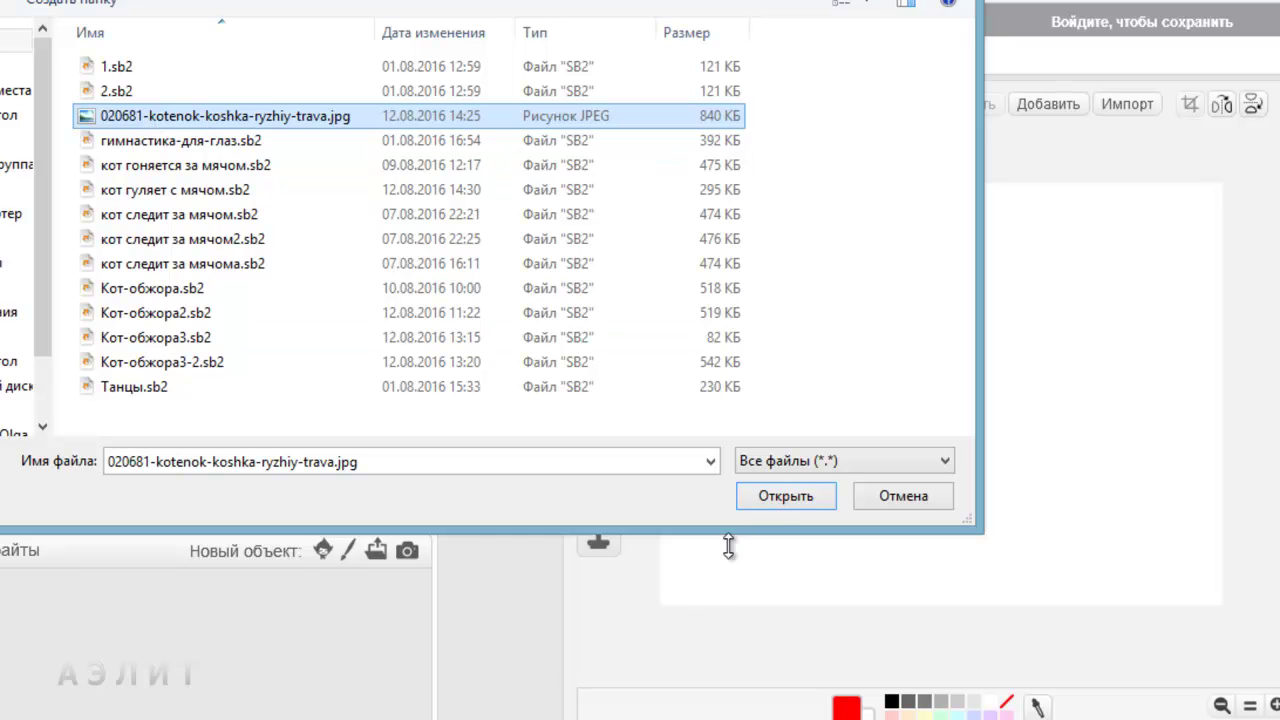
pyautogui.click(765, 497)
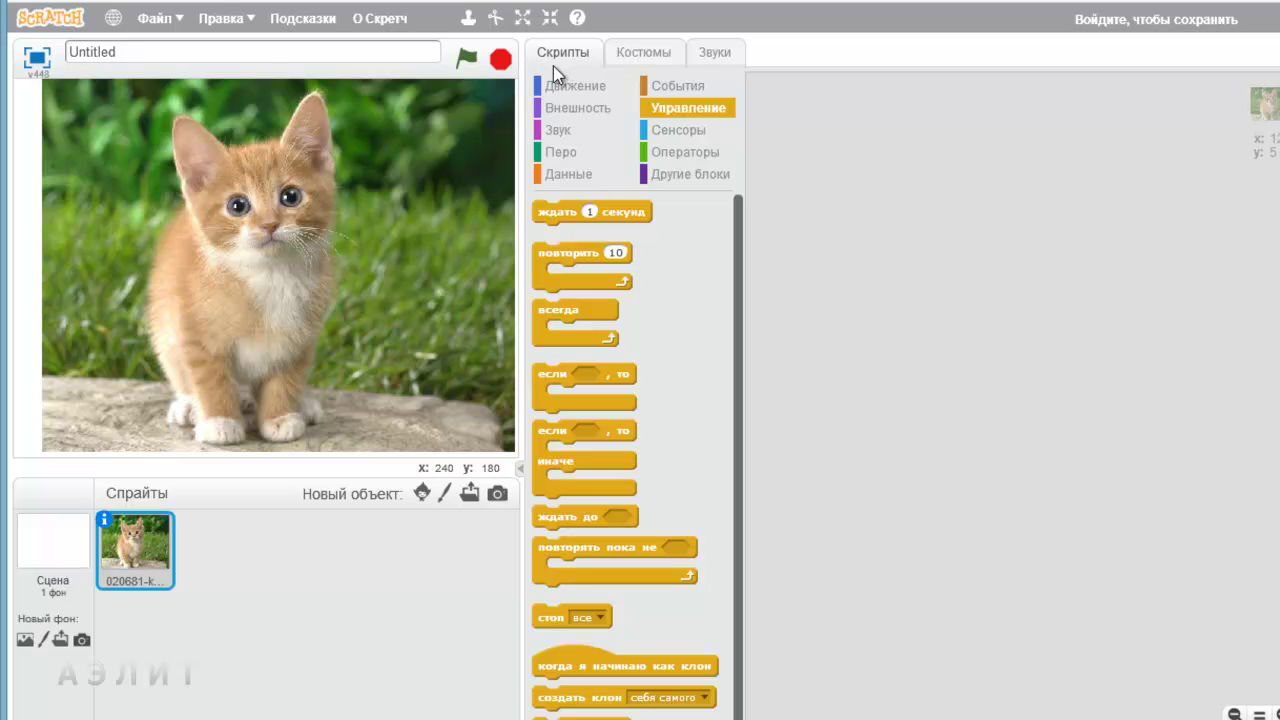
# In the kitten costume, erase the stone in the photo's lower-left corner with the eraser at maximum size, and undo the stray last stroke
pyautogui.click(650, 48)
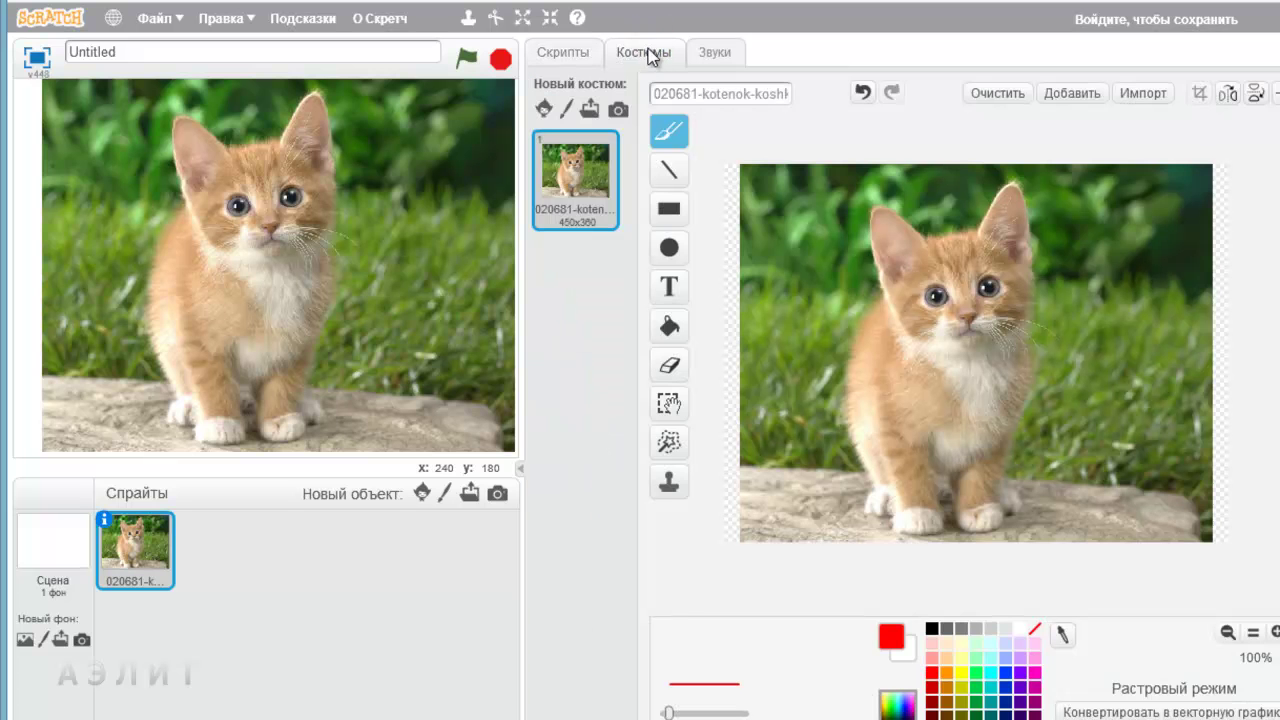
pyautogui.click(669, 365)
pyautogui.click(729, 705)
pyautogui.moveTo(686, 675); pyautogui.dragTo(688, 676)
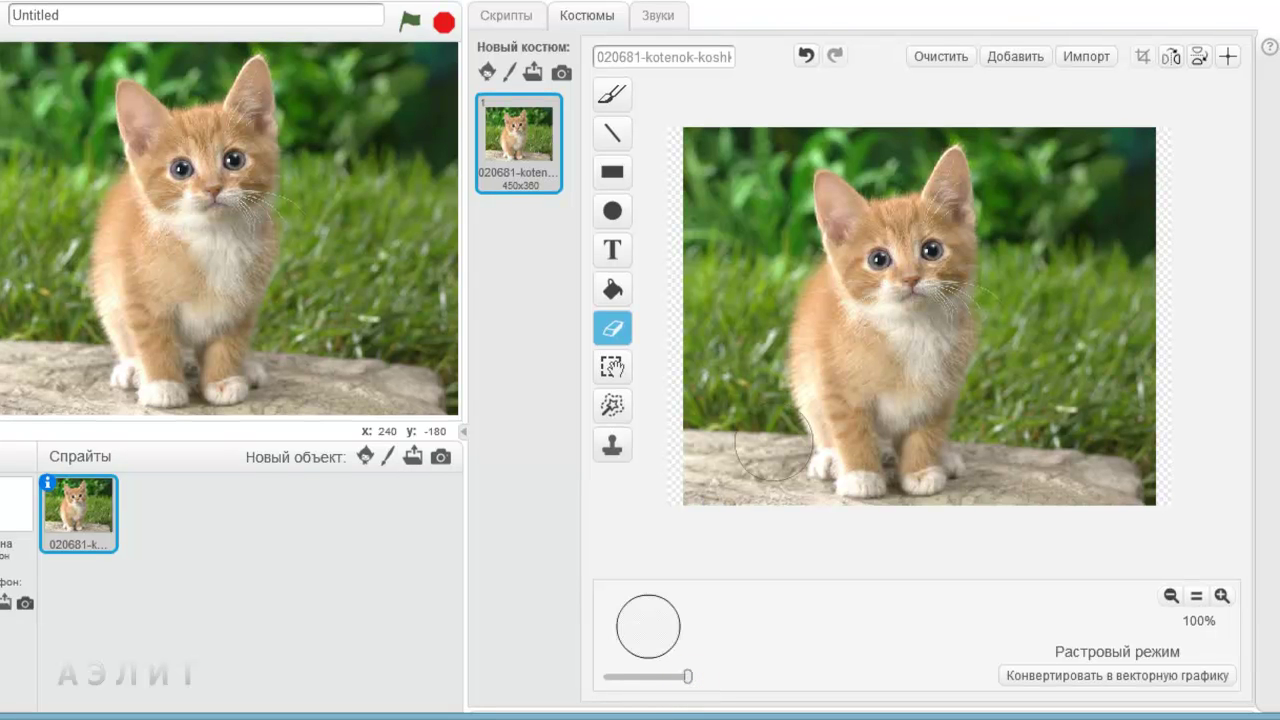
pyautogui.click(763, 467)
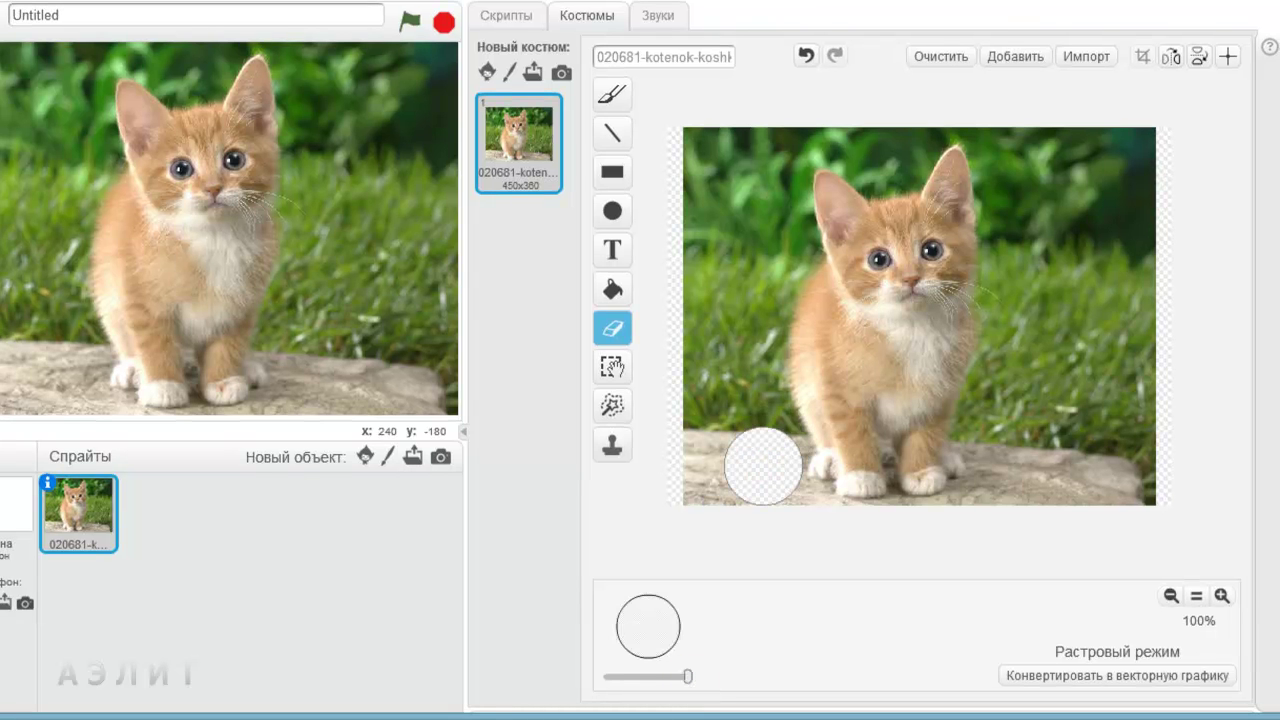
pyautogui.moveTo(737, 482); pyautogui.dragTo(693, 476)
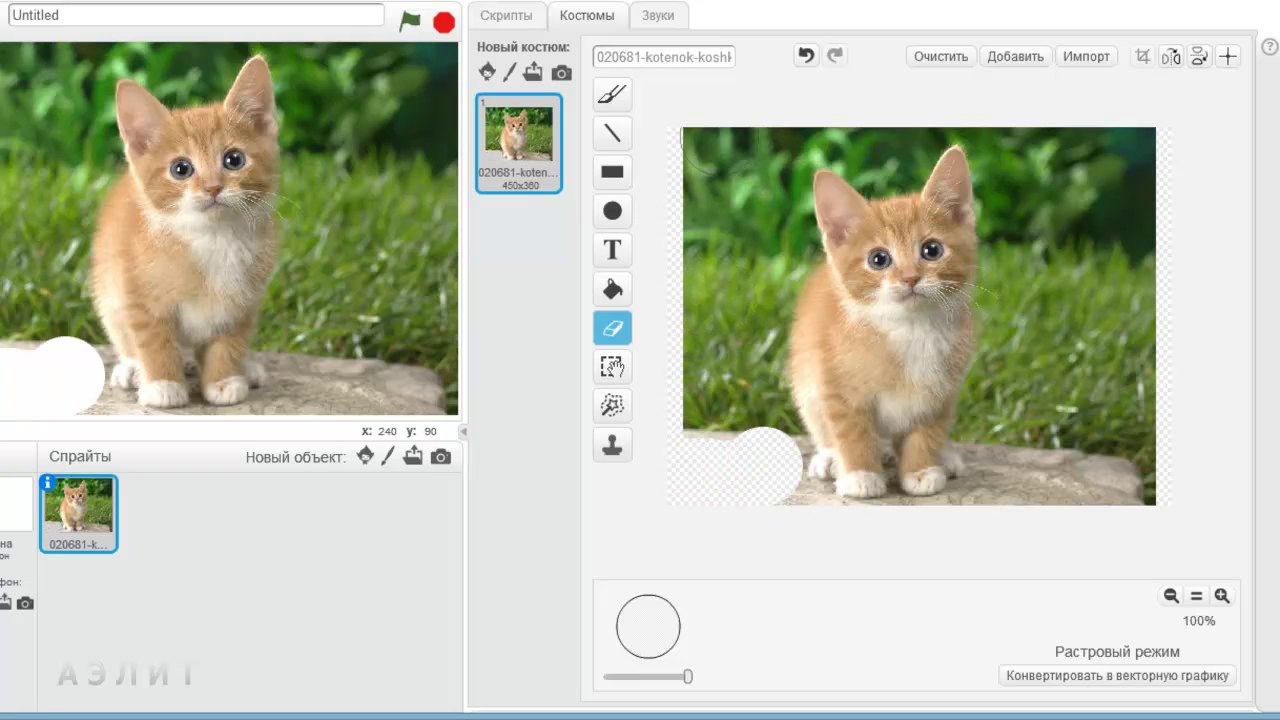
pyautogui.click(806, 56)
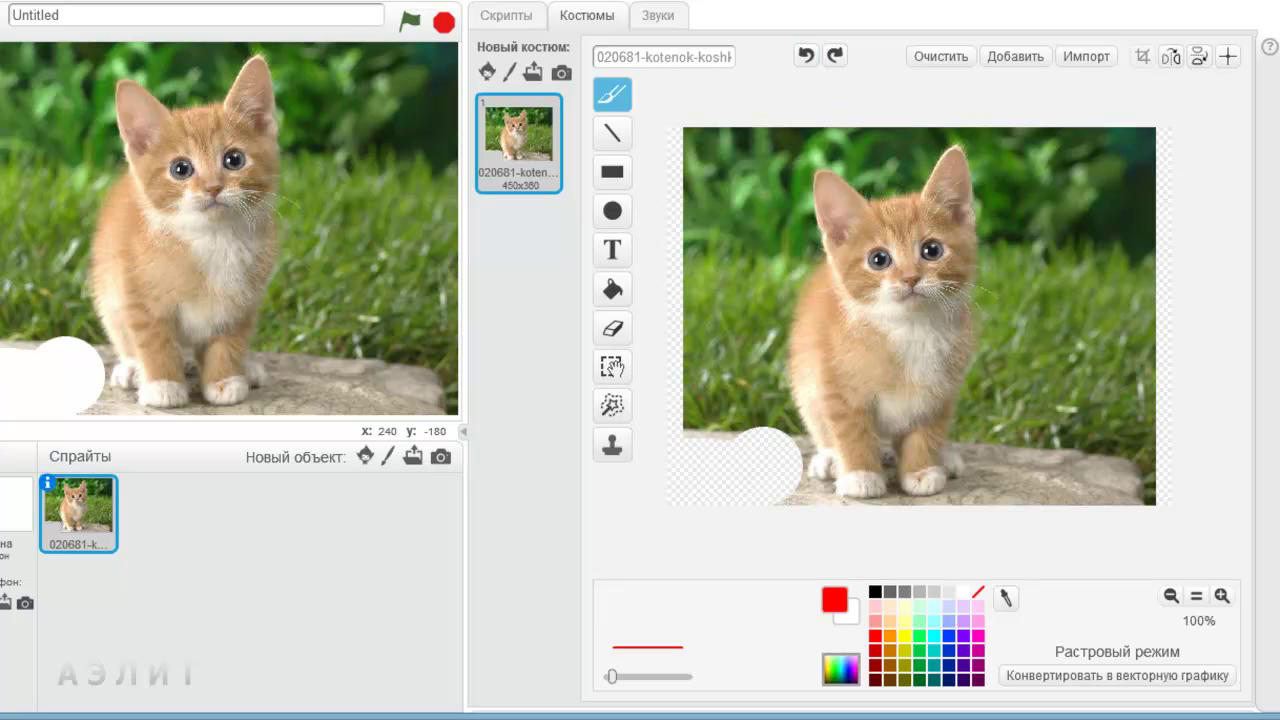
# Erase the grass to the left of the kitten's legs and body with the large eraser, without touching the fur
pyautogui.click(612, 328)
pyautogui.click(724, 433)
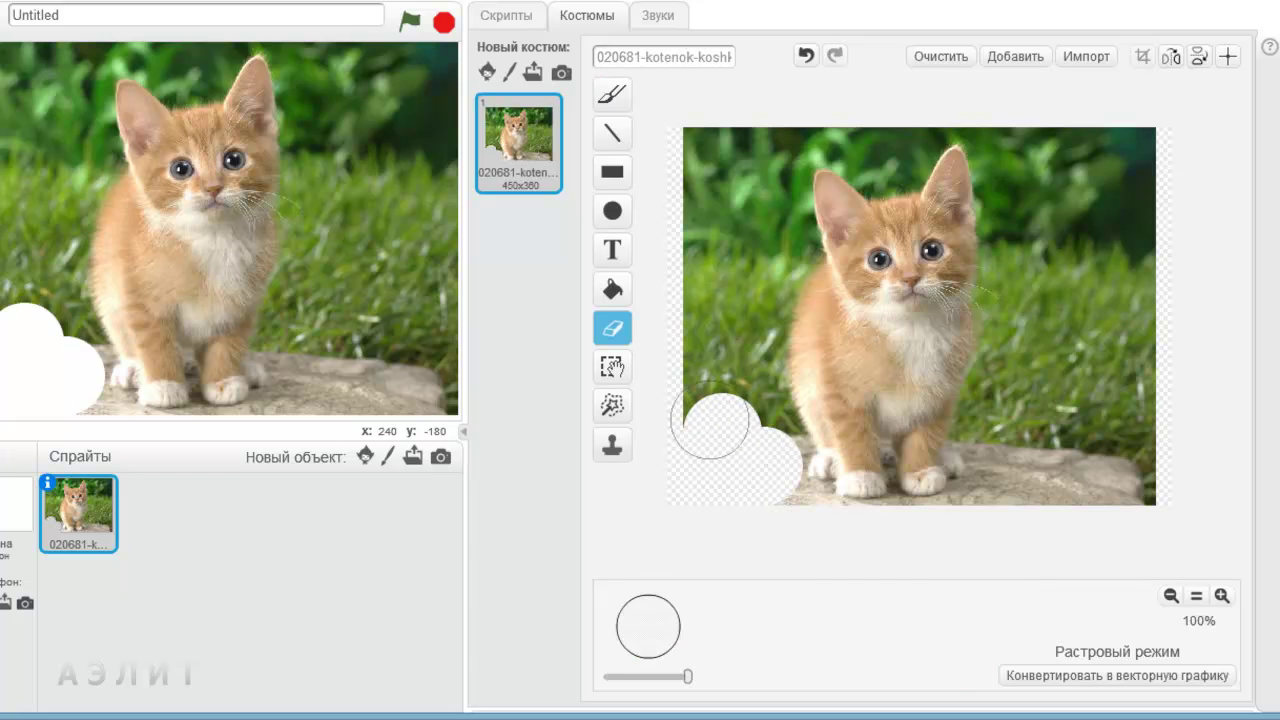
pyautogui.click(696, 401)
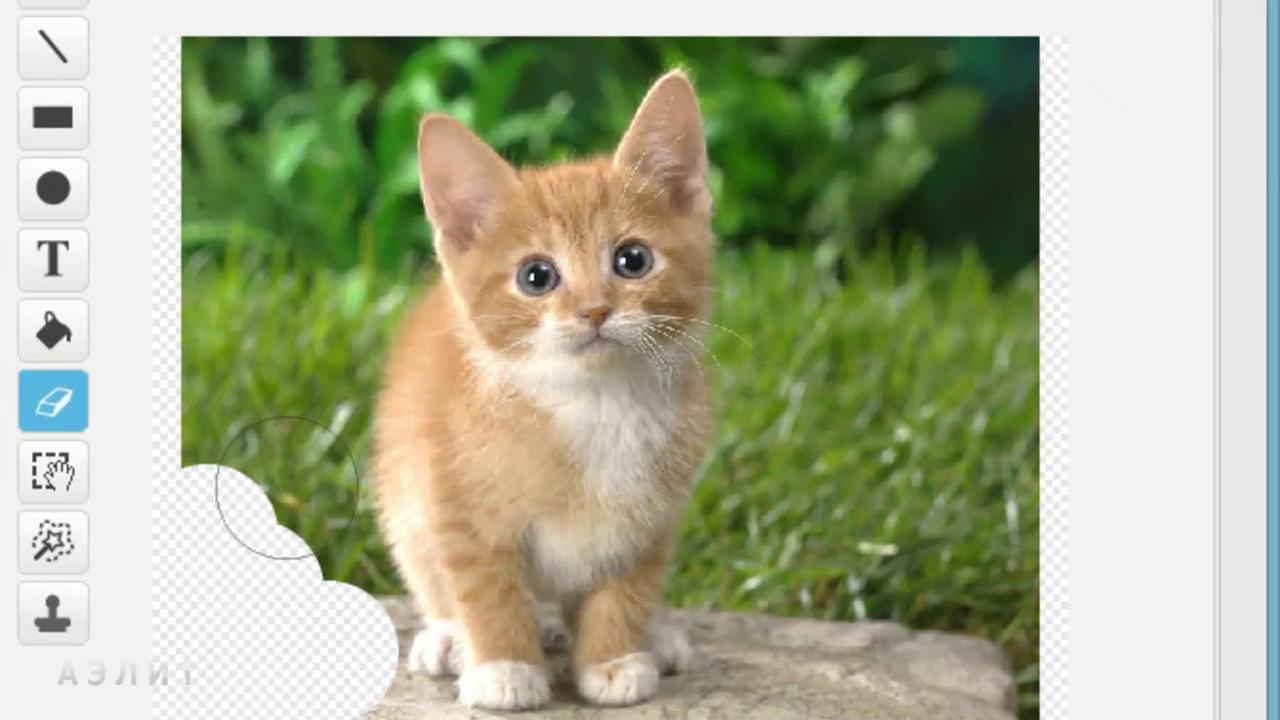
pyautogui.click(735, 376)
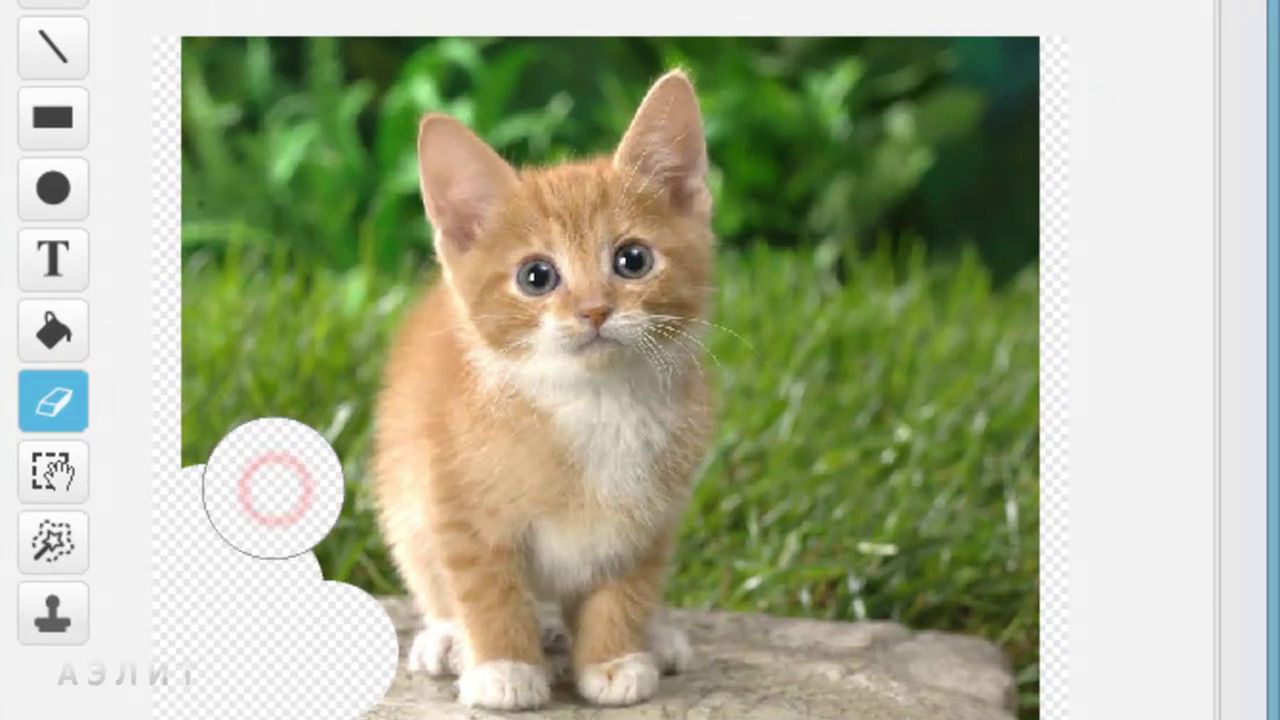
pyautogui.click(309, 587)
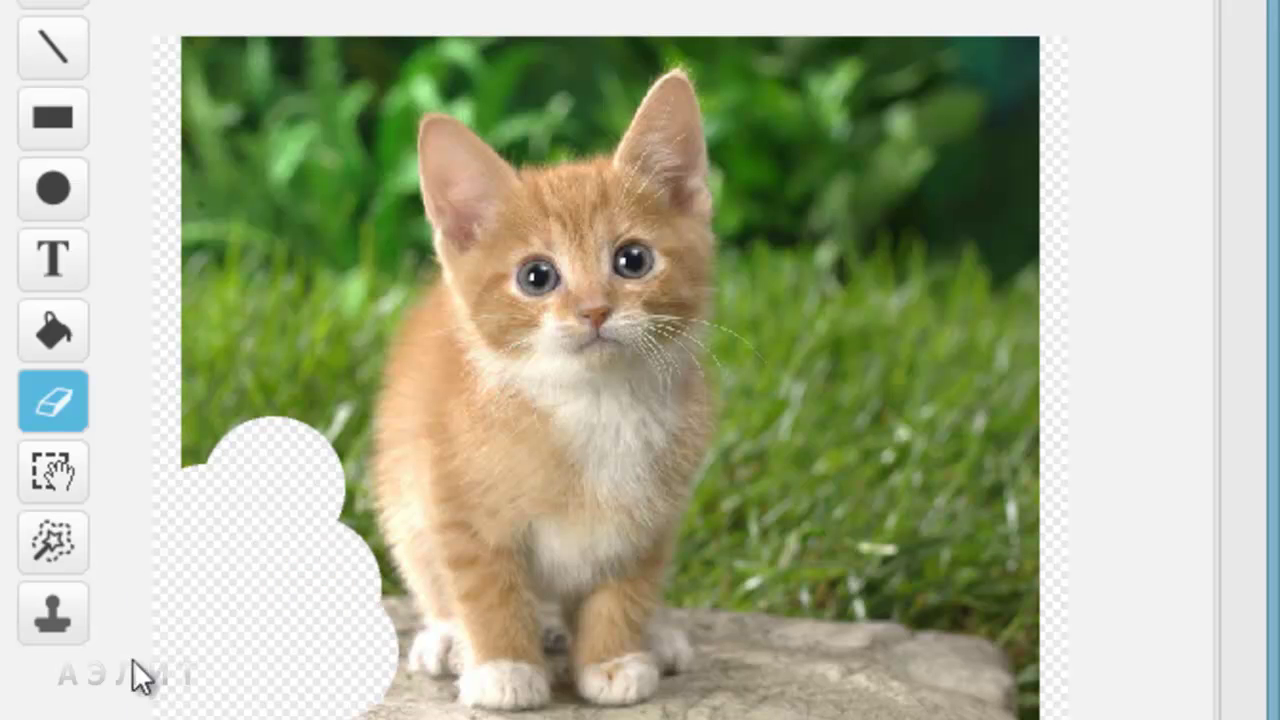
pyautogui.click(178, 428)
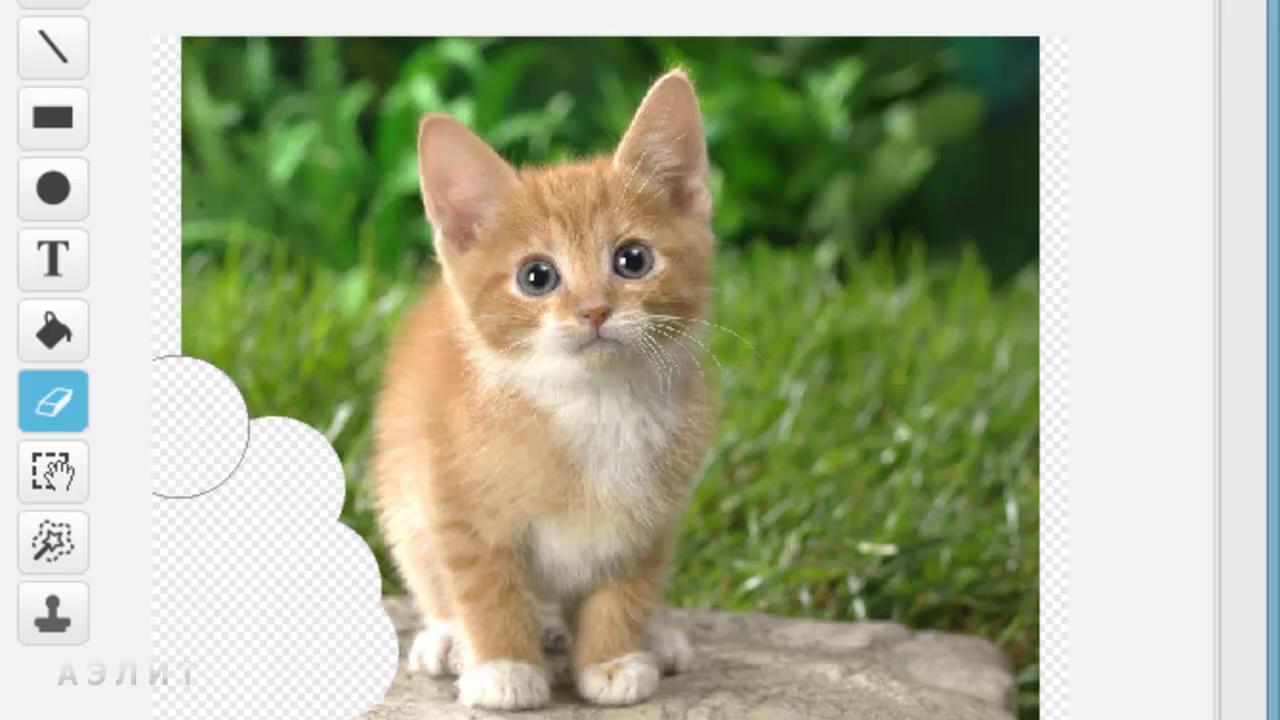
pyautogui.click(294, 379)
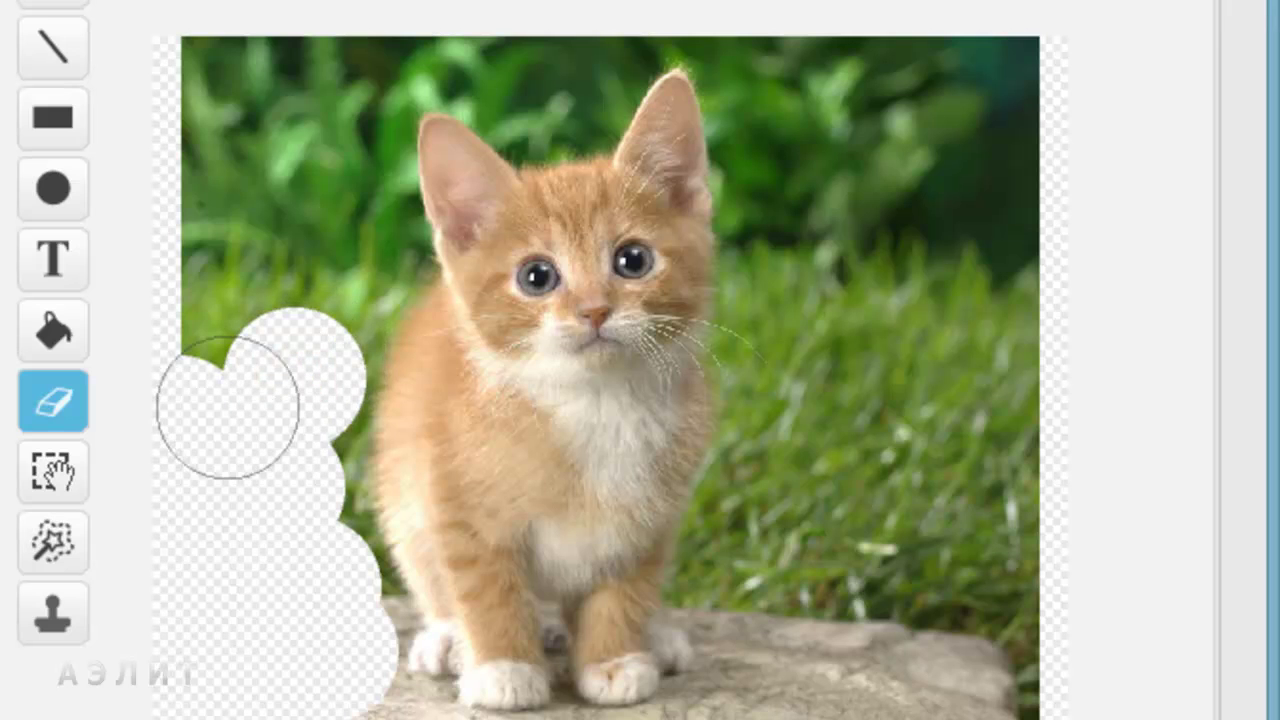
pyautogui.click(286, 437)
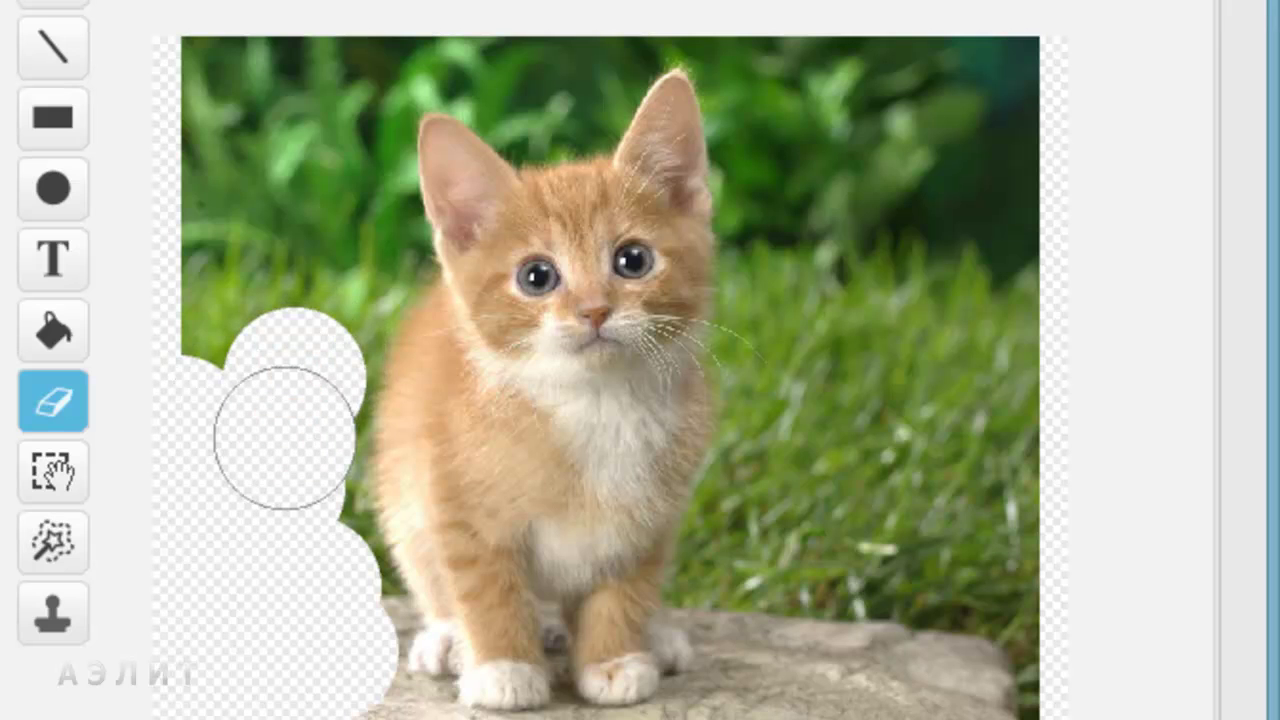
pyautogui.click(297, 551)
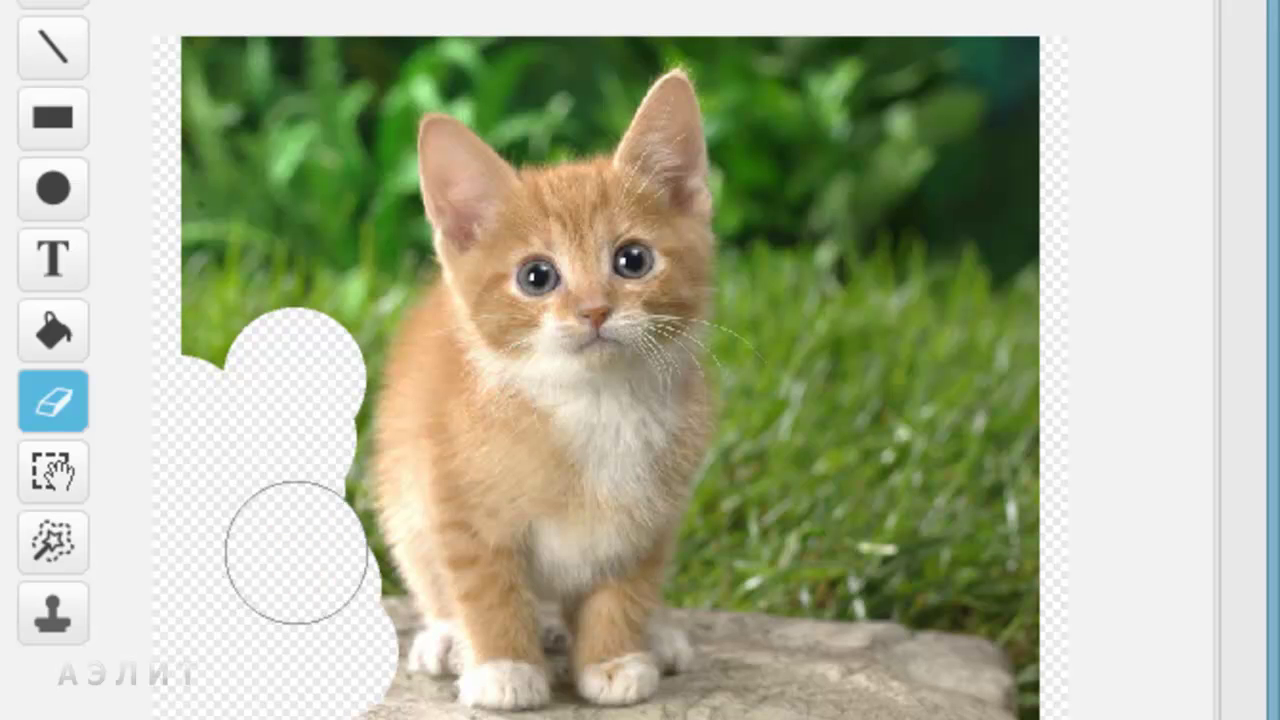
# Erase the green background in the photo's upper-left part, beside the kitten's head and around its left ear
pyautogui.click(337, 248)
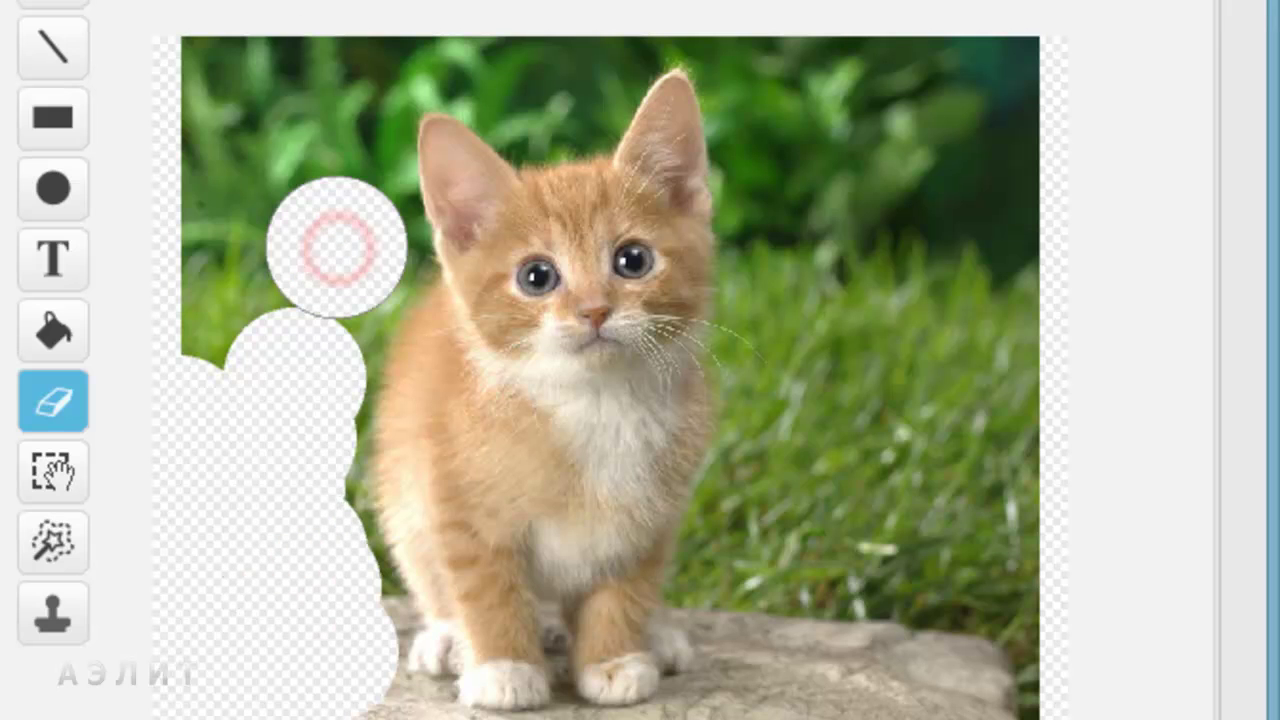
pyautogui.click(326, 277)
pyautogui.click(51, 352)
pyautogui.click(211, 327)
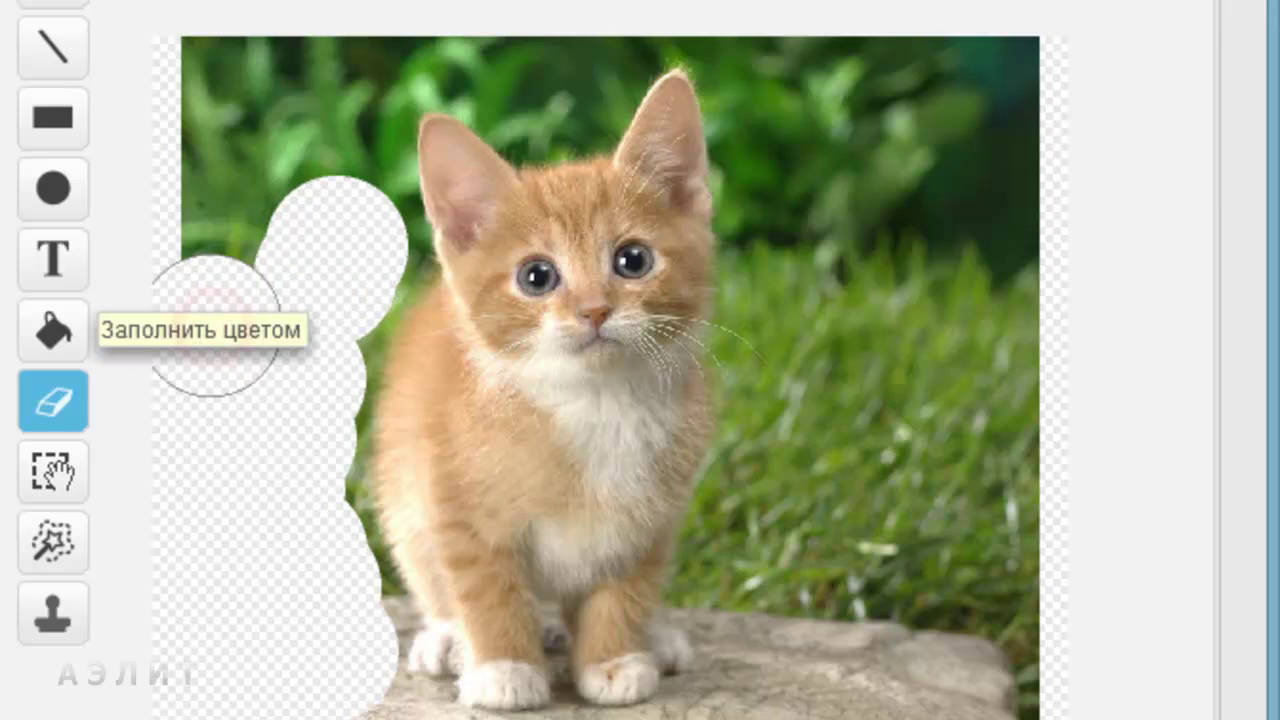
pyautogui.click(223, 208)
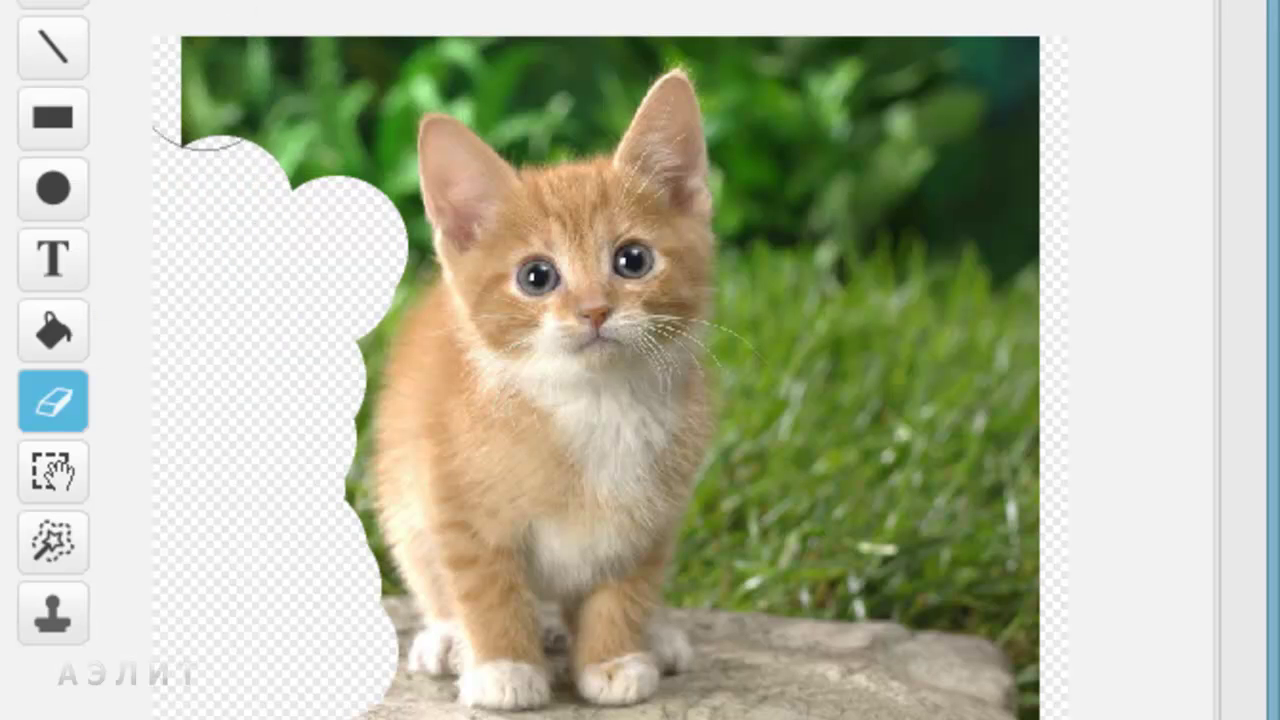
pyautogui.click(212, 88)
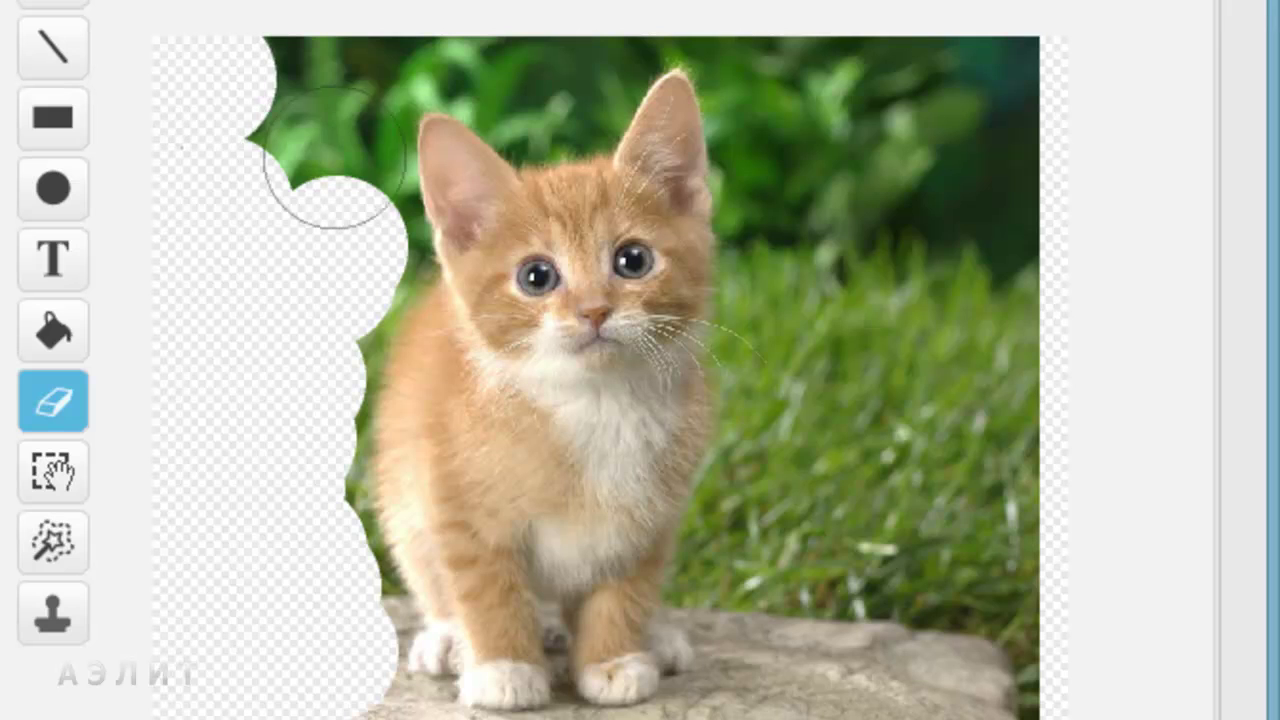
pyautogui.click(283, 143)
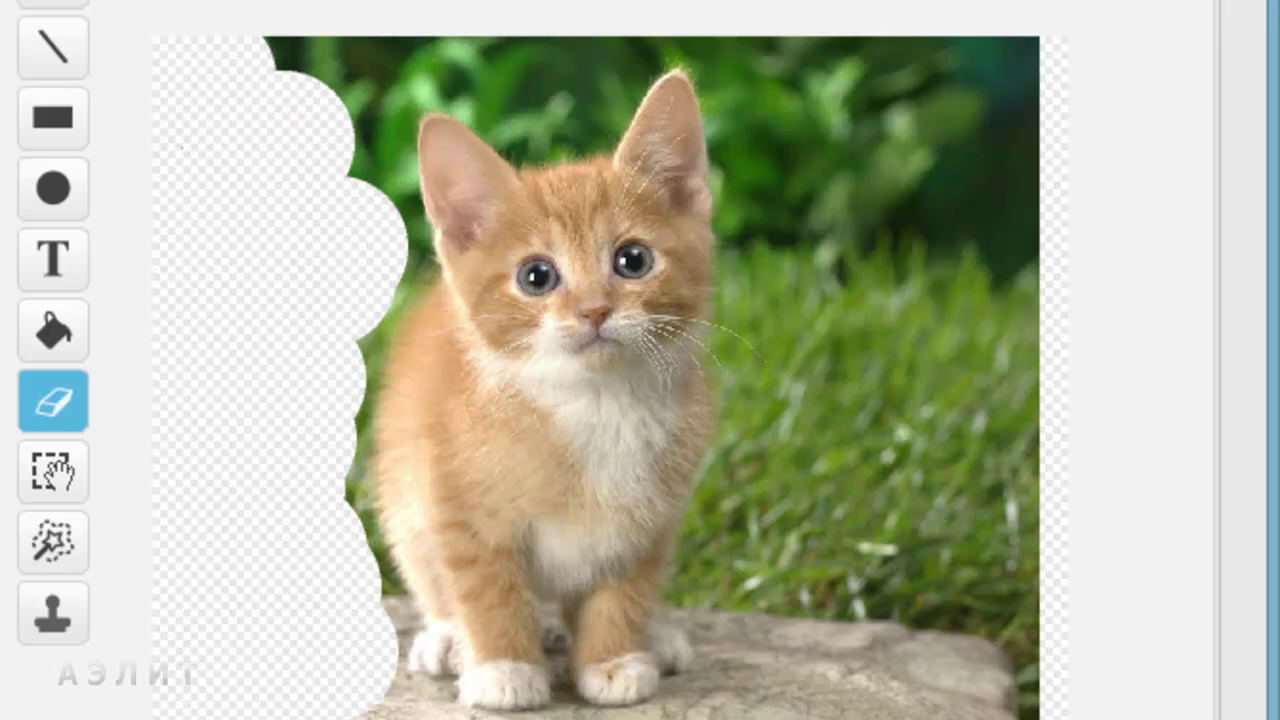
pyautogui.click(292, 54)
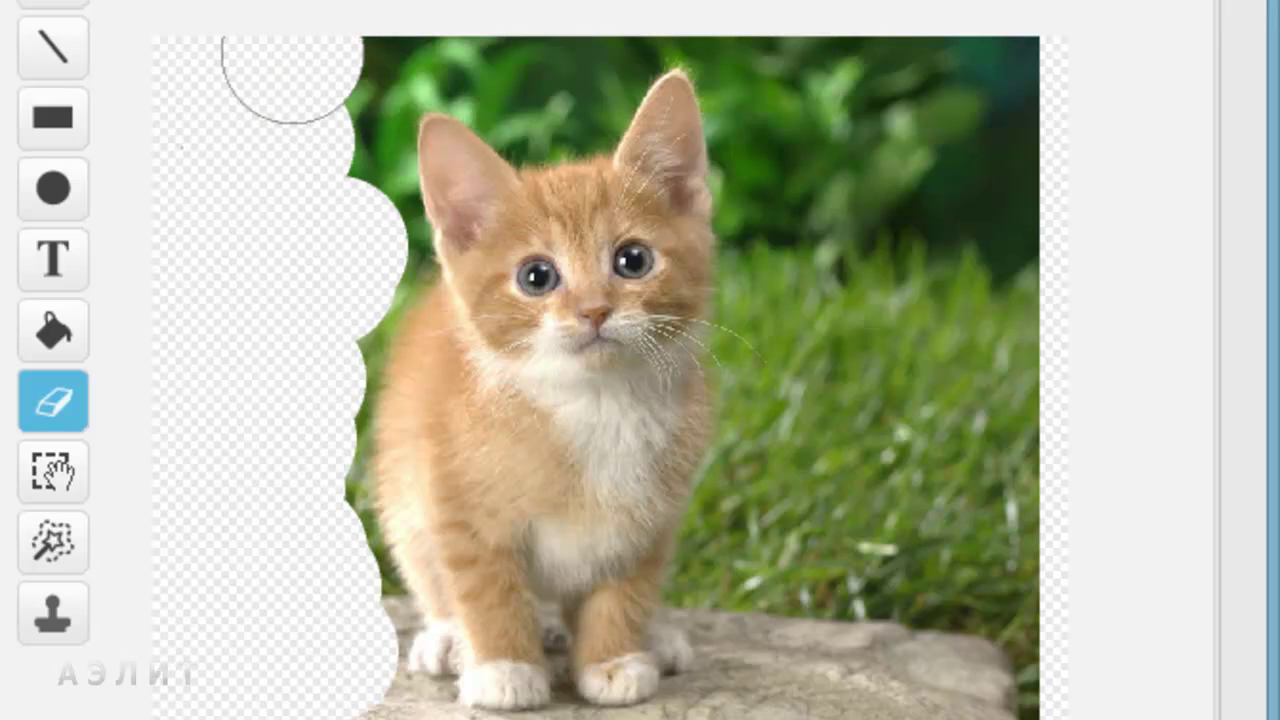
pyautogui.click(360, 66)
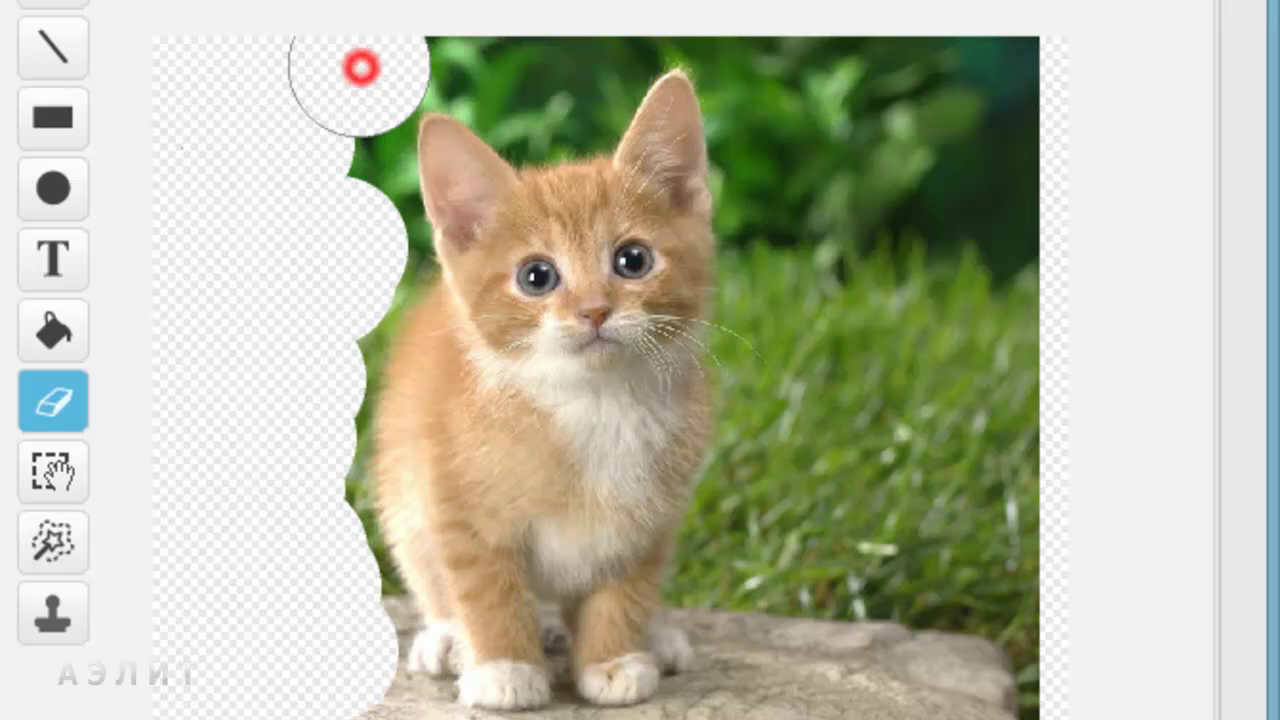
pyautogui.click(331, 177)
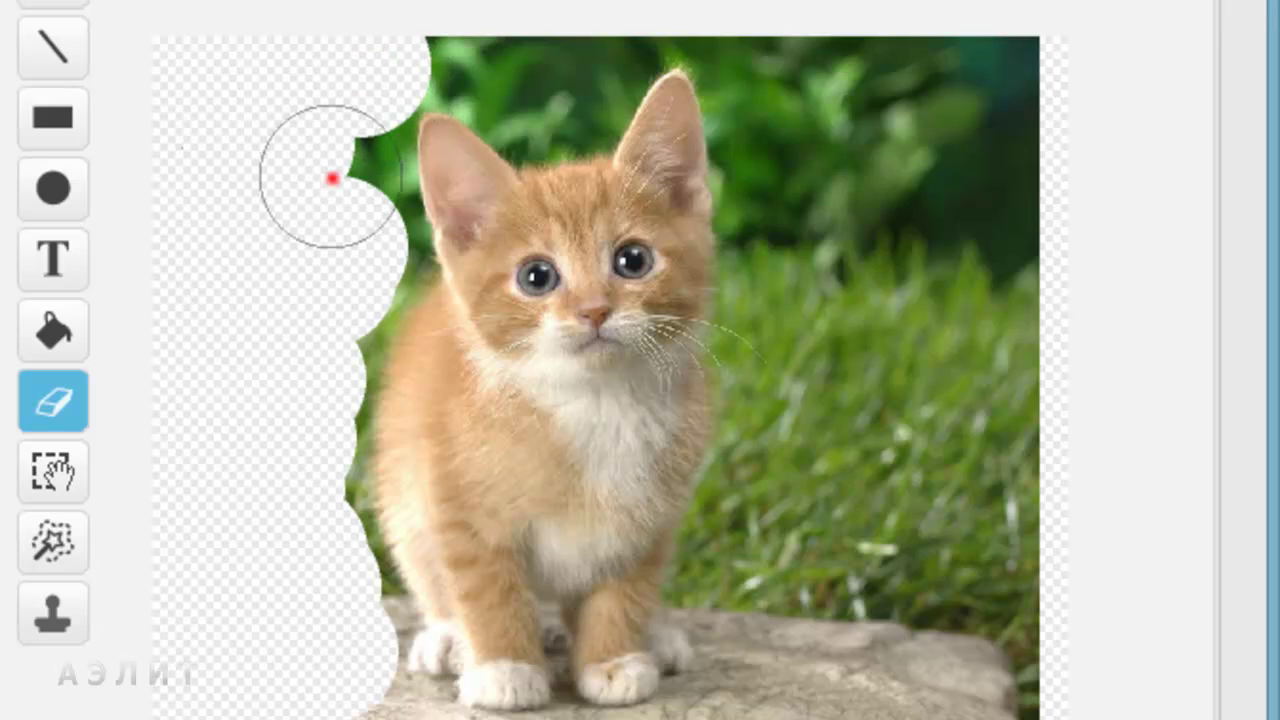
pyautogui.click(340, 108)
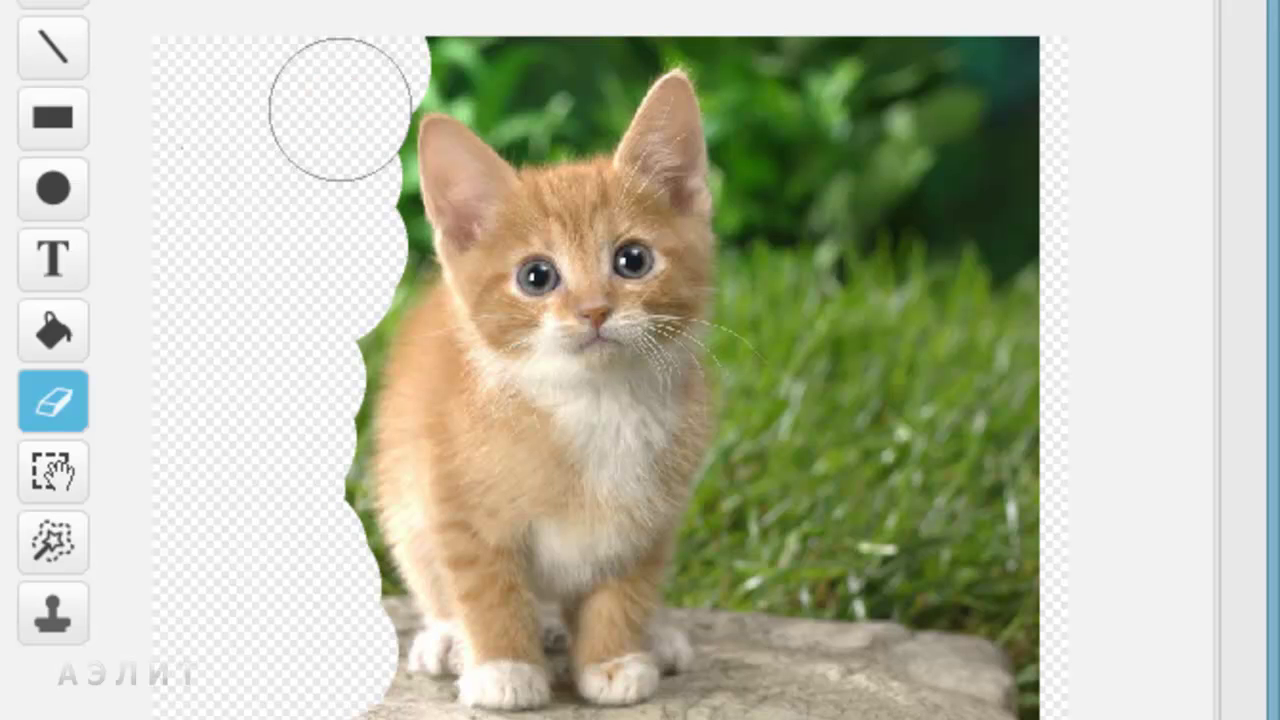
pyautogui.click(483, 46)
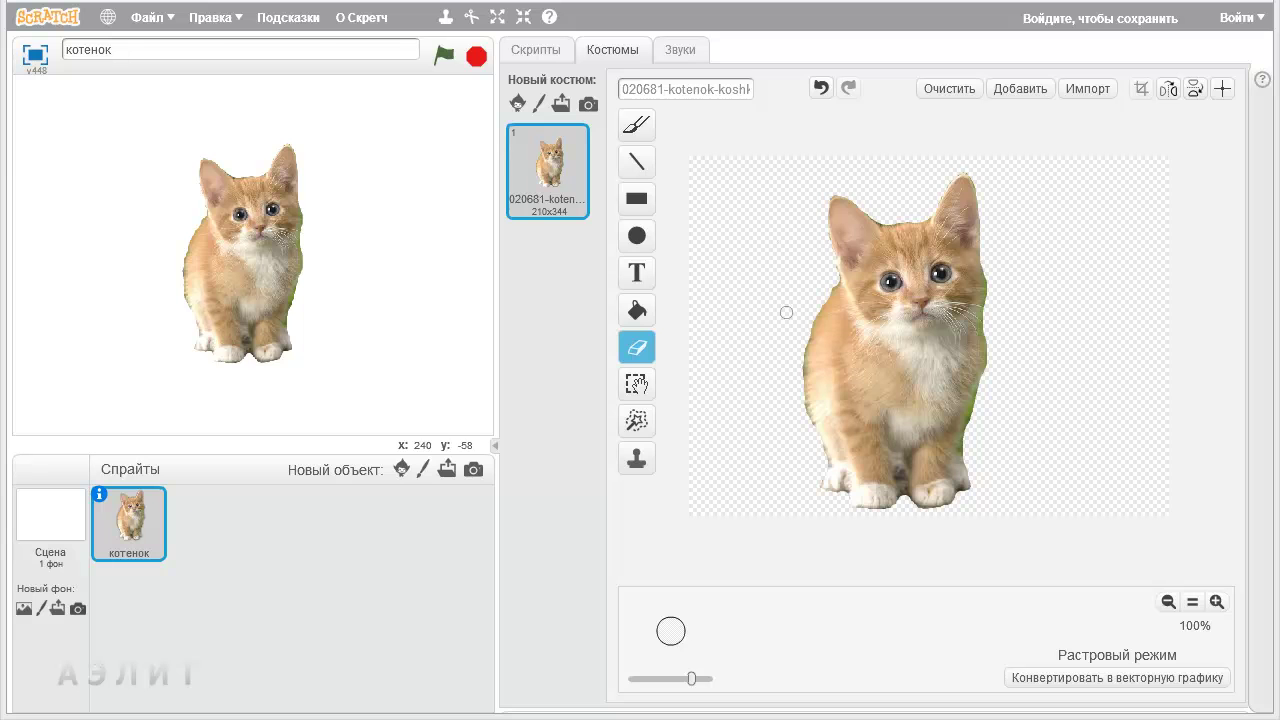
# Examine the project's file commands and the name in the kitten sprite's properties, and return to the sprite list
pyautogui.click(148, 17)
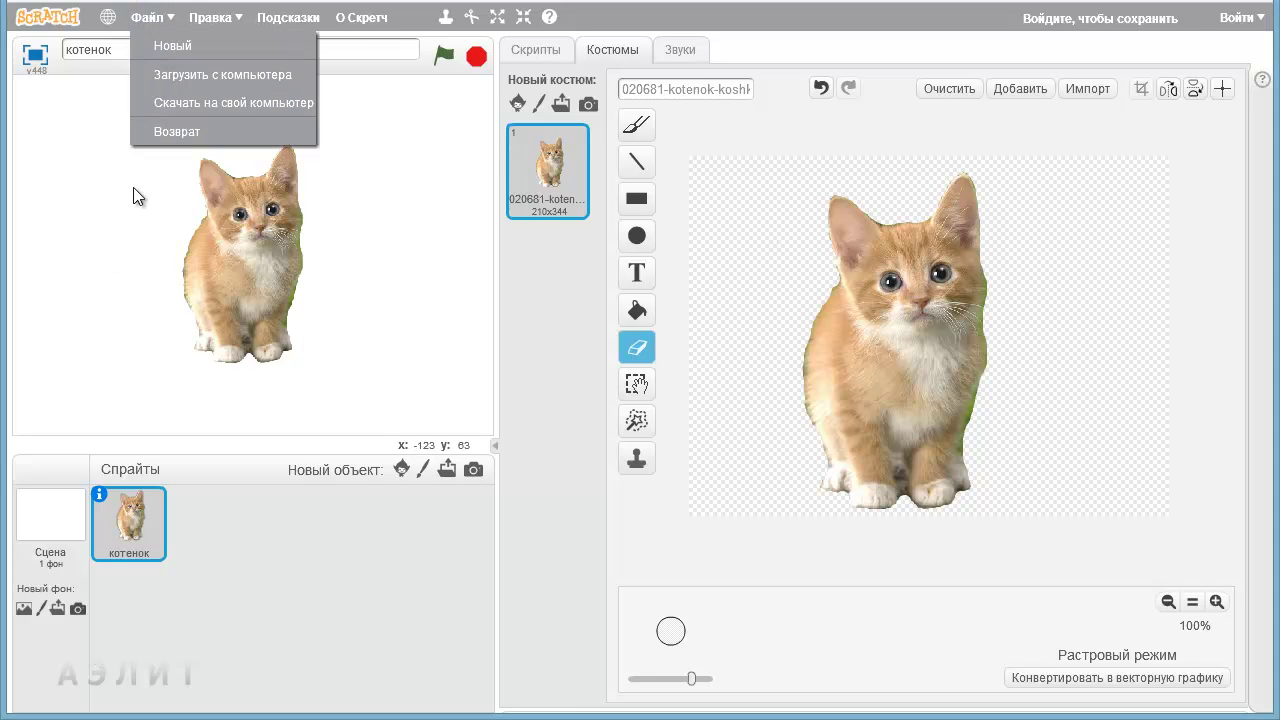
pyautogui.click(241, 563)
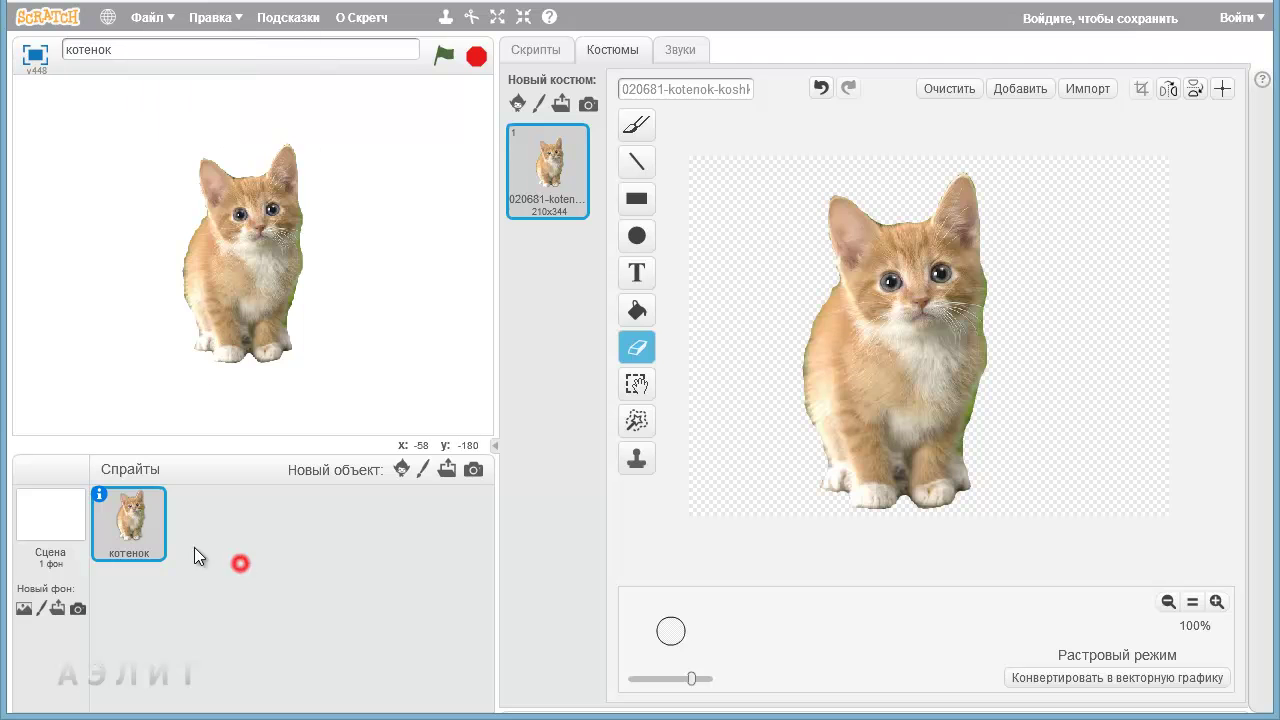
pyautogui.click(98, 494)
pyautogui.click(289, 503)
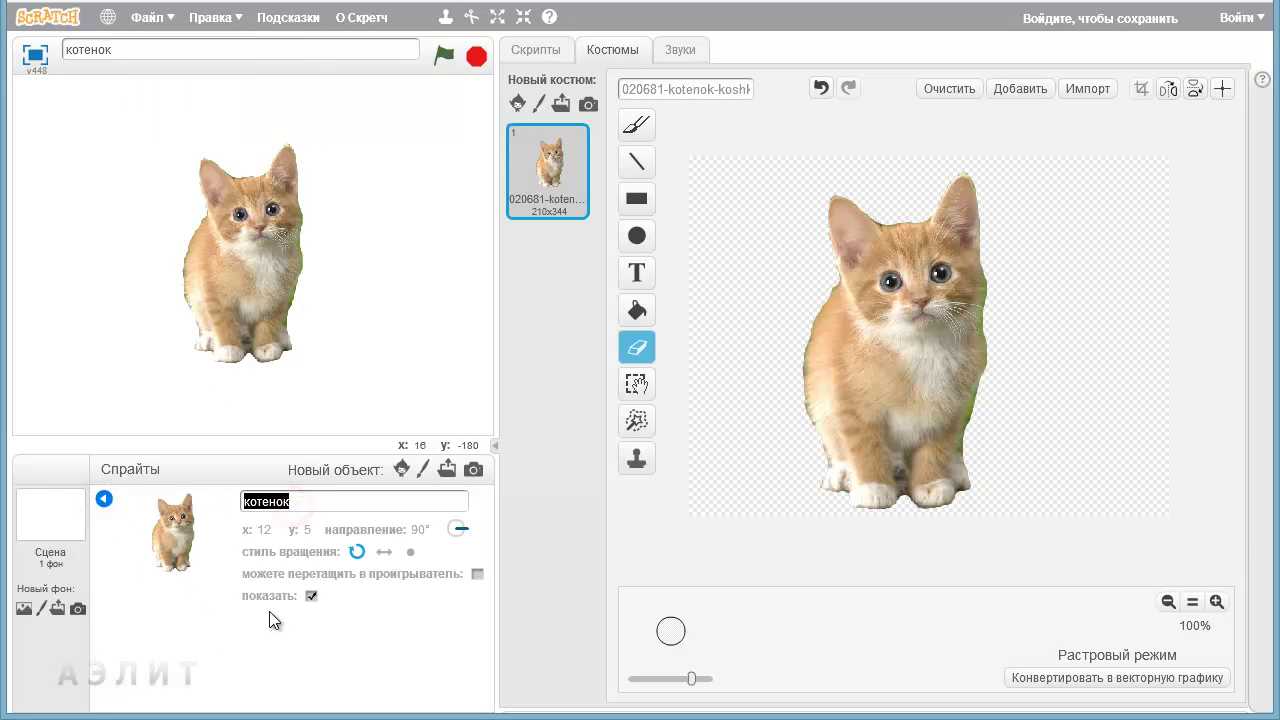
pyautogui.click(104, 498)
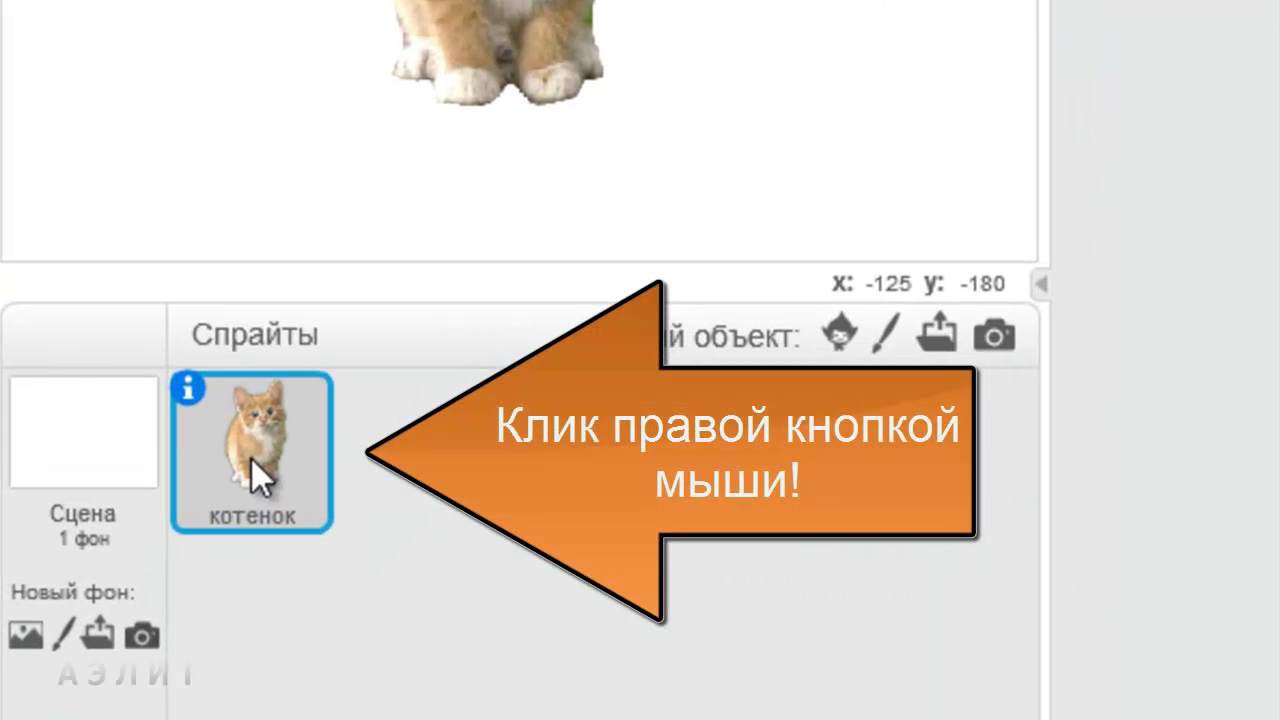
# Save the kitten sprite to a local file as котенок.sprite2 in the Мои мультфильмы folder
pyautogui.rightClick(129, 527)
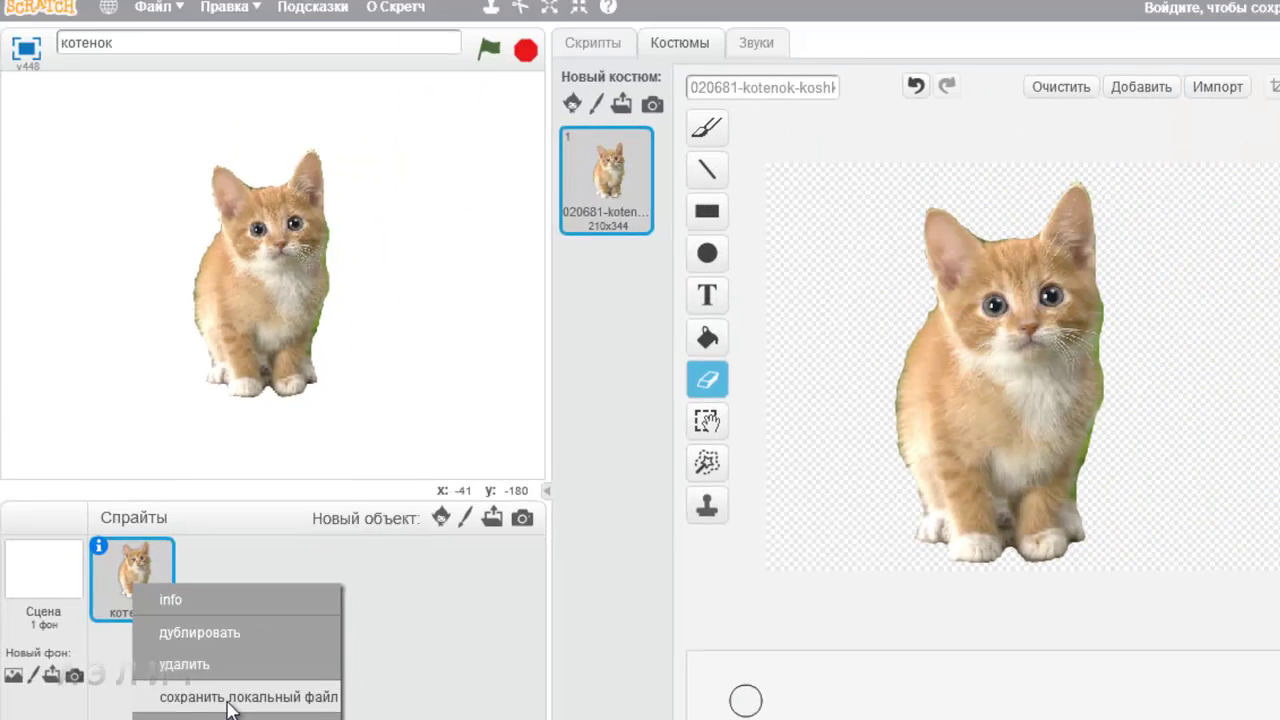
pyautogui.click(435, 686)
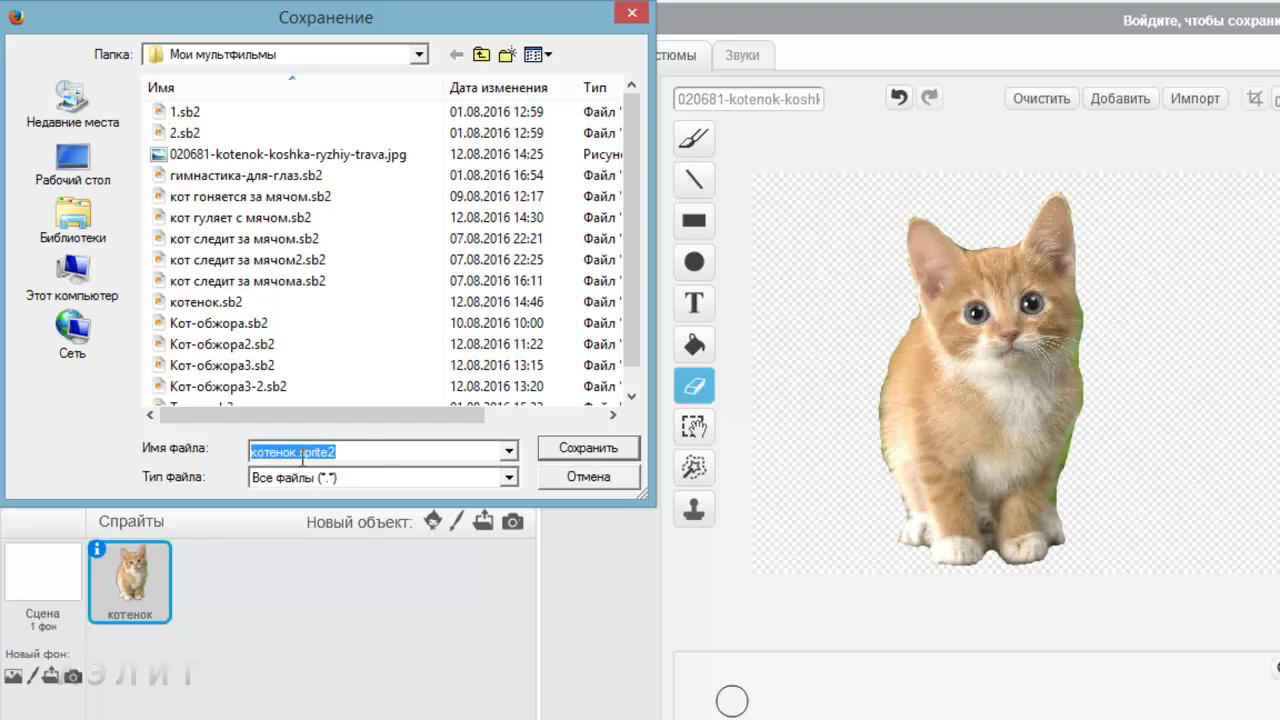
pyautogui.click(578, 455)
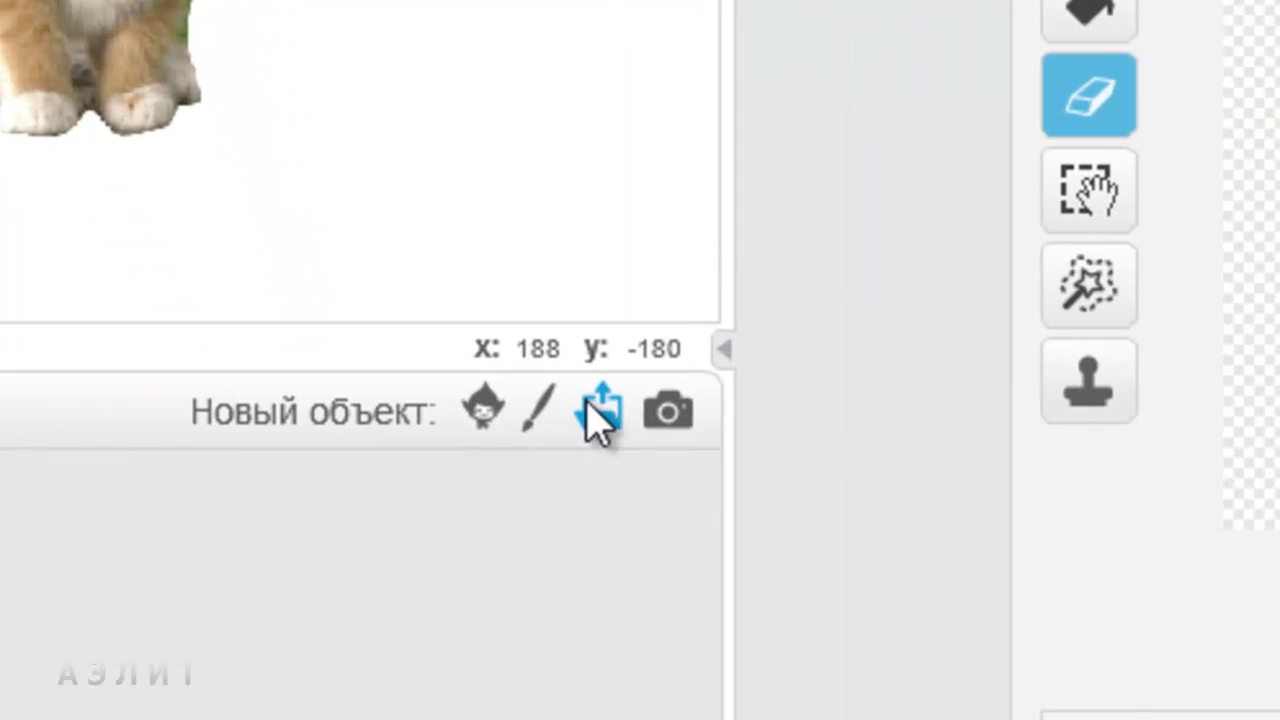
# Add a new sprite to the project by loading the file котенок.sprite2
pyautogui.click(600, 412)
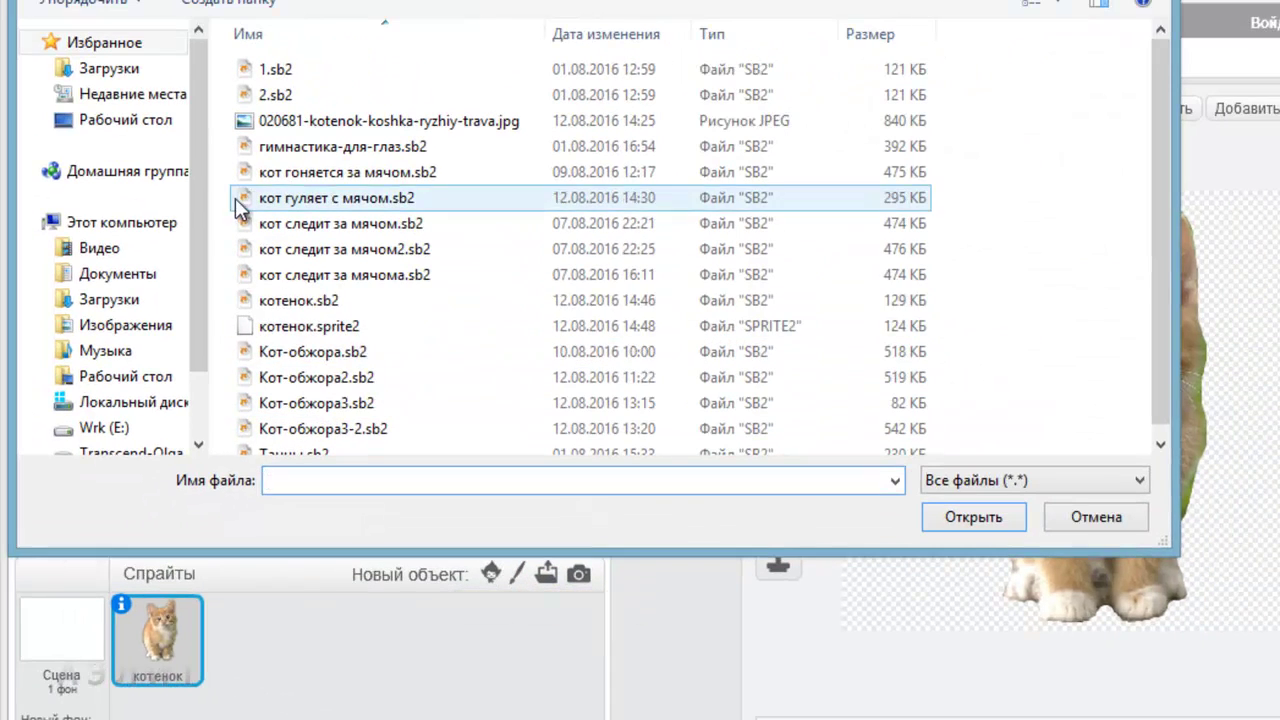
pyautogui.click(290, 328)
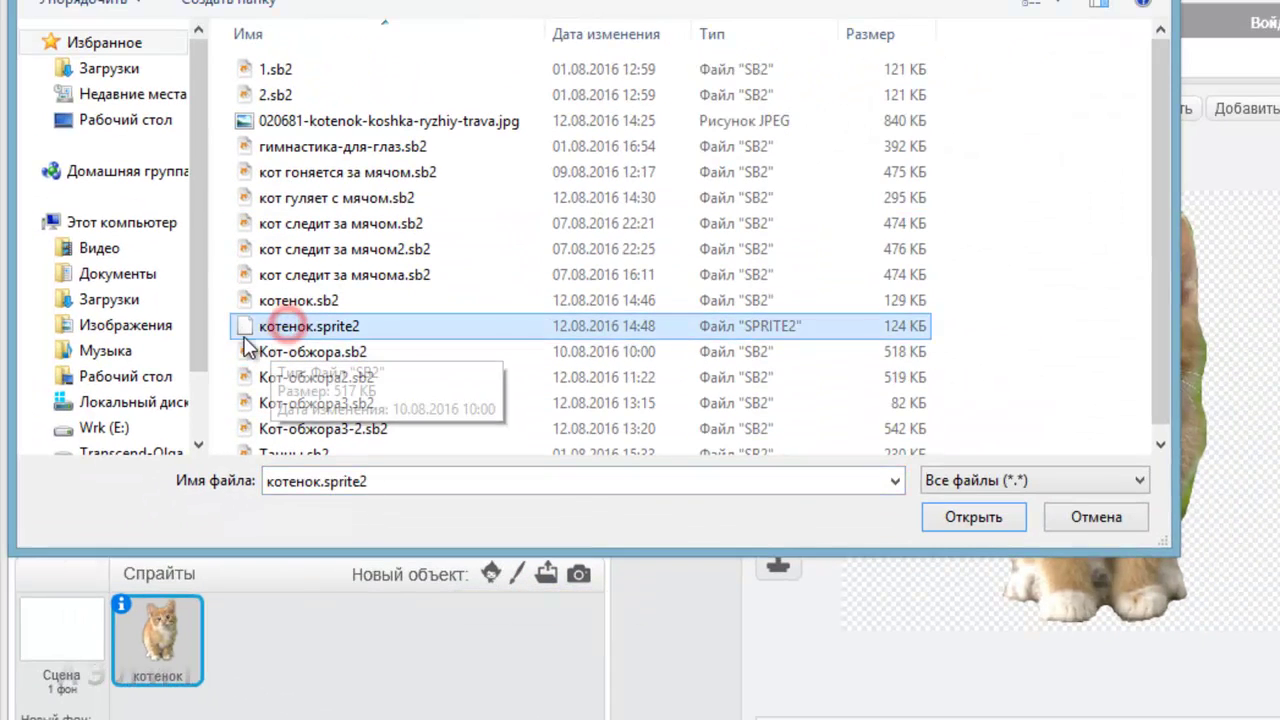
pyautogui.click(966, 516)
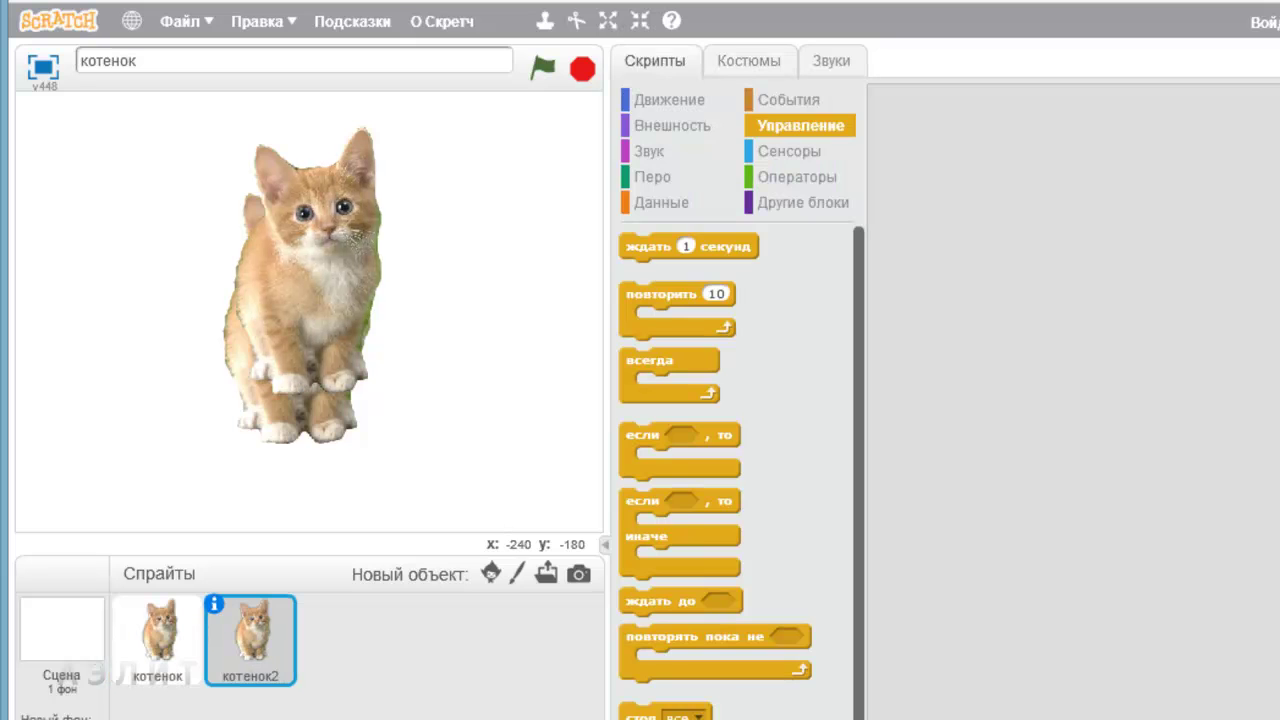
# Place the two kittens side by side on the stage so they do not overlap, with the котенок2 sprite selected
pyautogui.moveTo(287, 299); pyautogui.dragTo(448, 322)
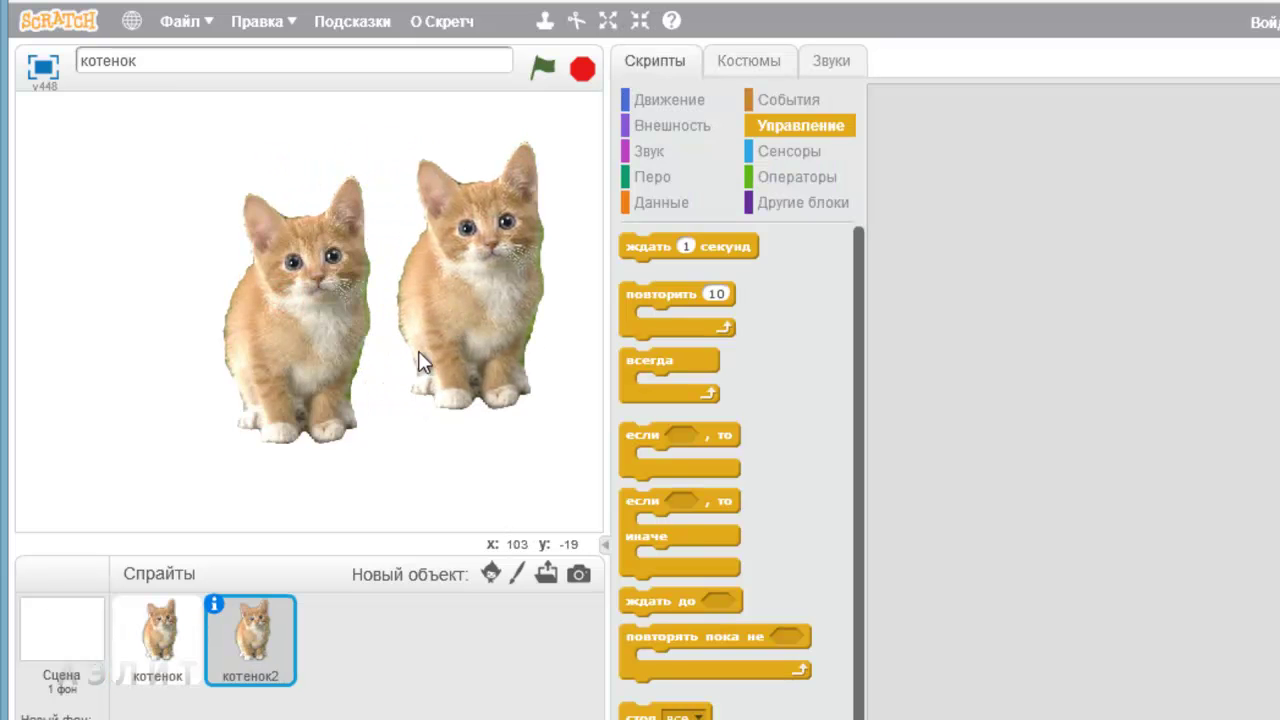
pyautogui.moveTo(271, 330); pyautogui.dragTo(147, 327)
pyautogui.moveTo(471, 351); pyautogui.dragTo(443, 407)
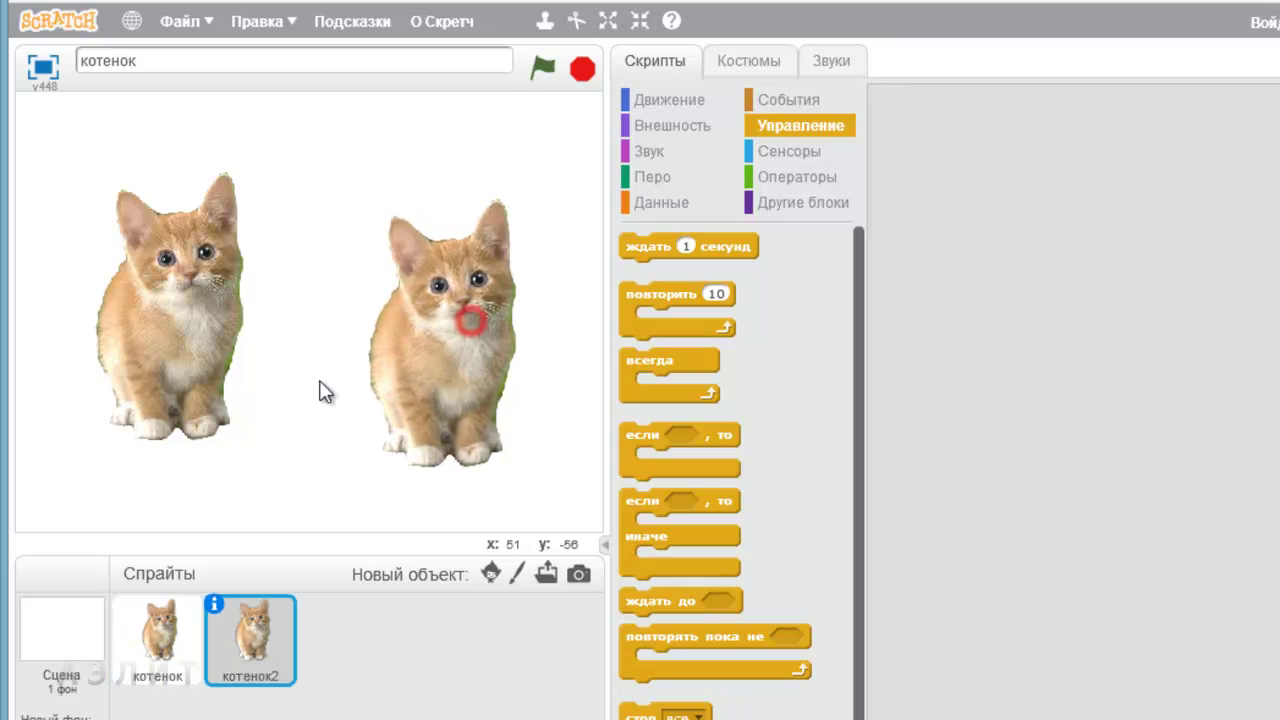
pyautogui.click(152, 660)
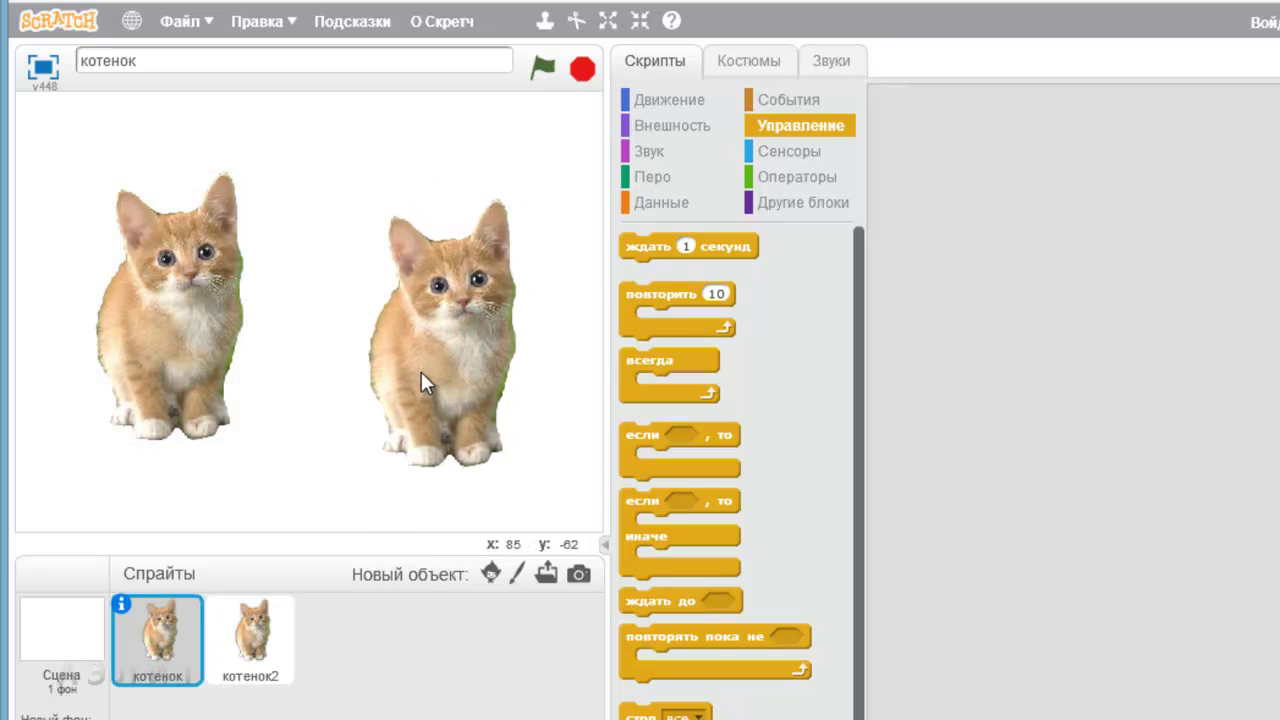
pyautogui.click(257, 650)
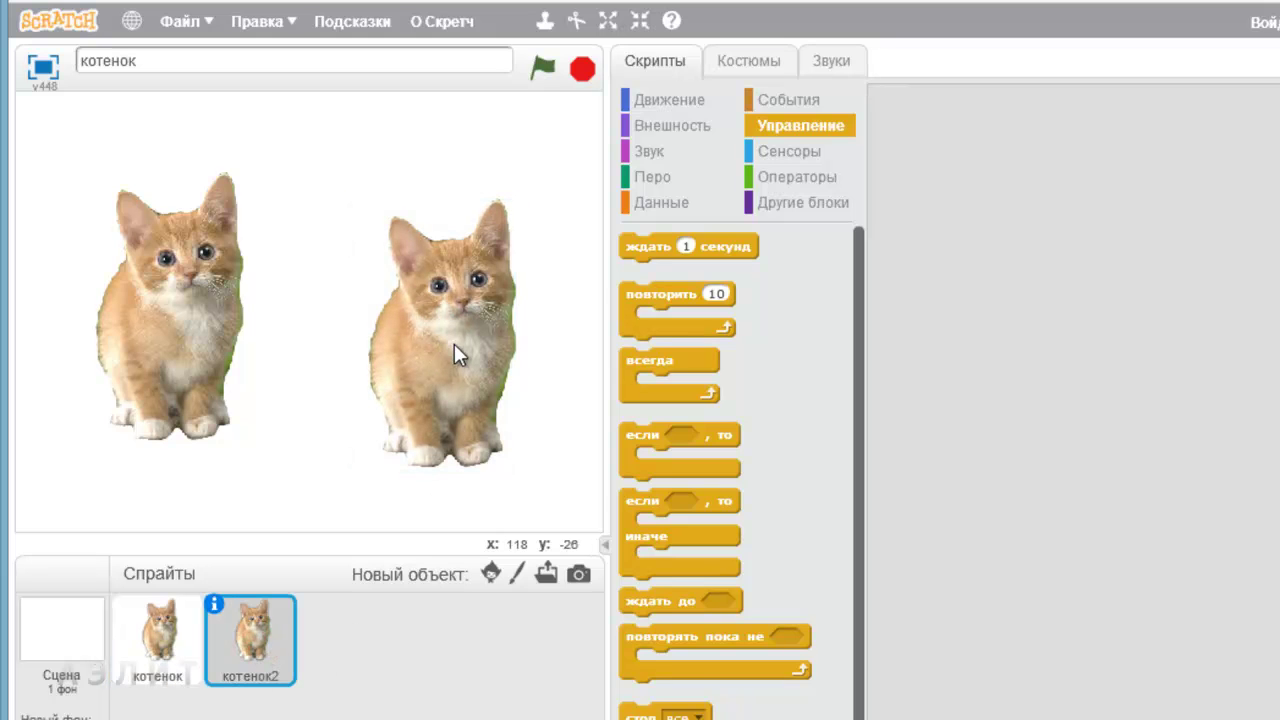
pyautogui.moveTo(450, 341); pyautogui.dragTo(427, 299)
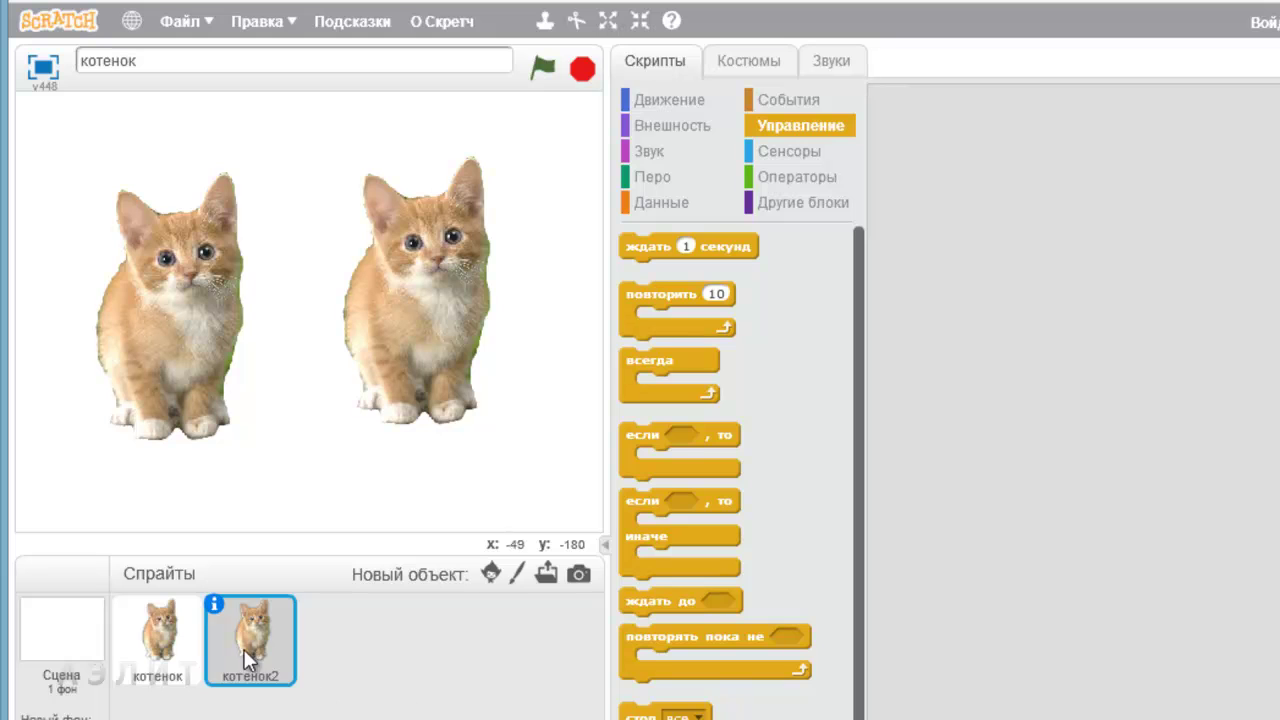
# Mirror the котенок2 sprite with left-right rotation style and direction -90°, and move it closer to the other kitten
pyautogui.click(214, 604)
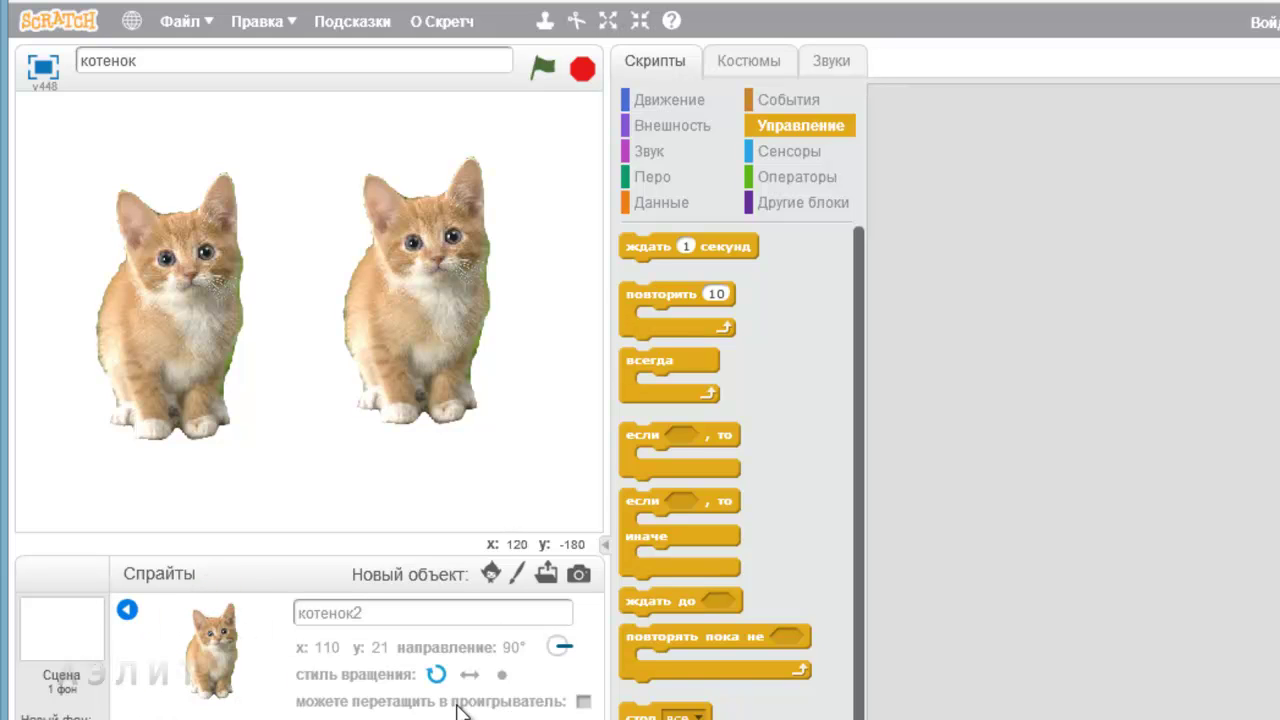
pyautogui.click(469, 675)
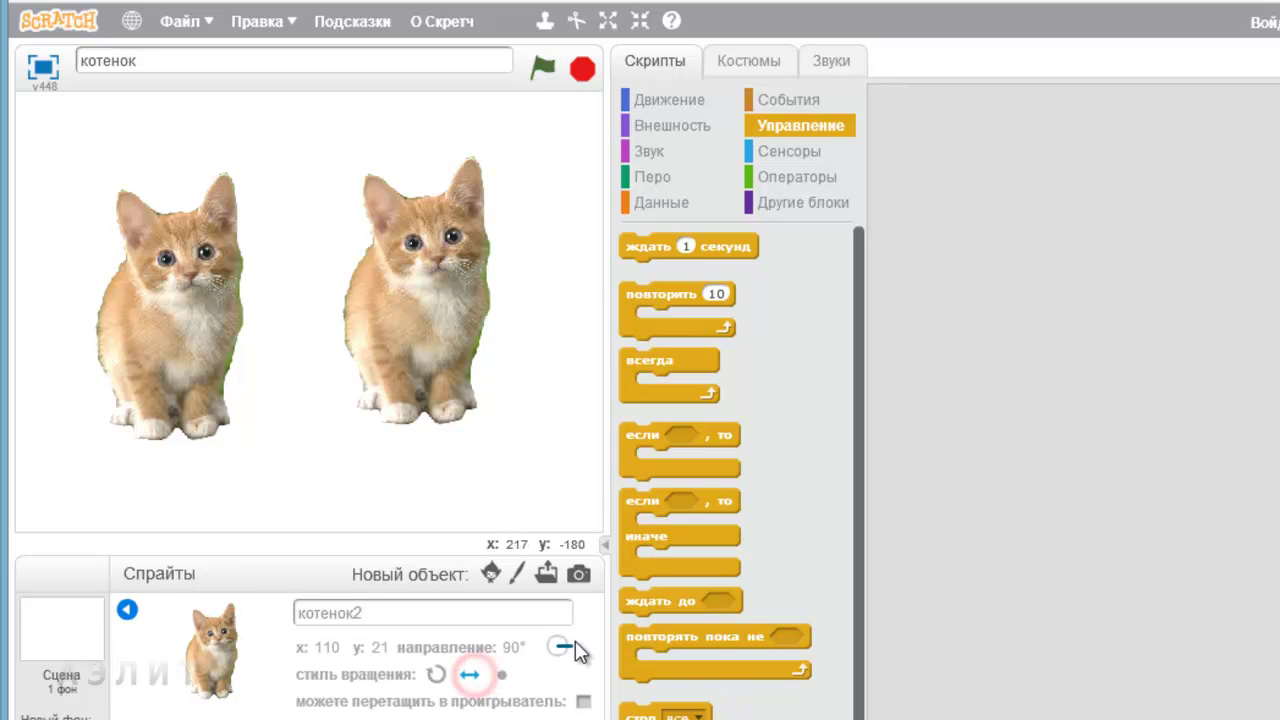
pyautogui.moveTo(568, 648); pyautogui.dragTo(546, 638)
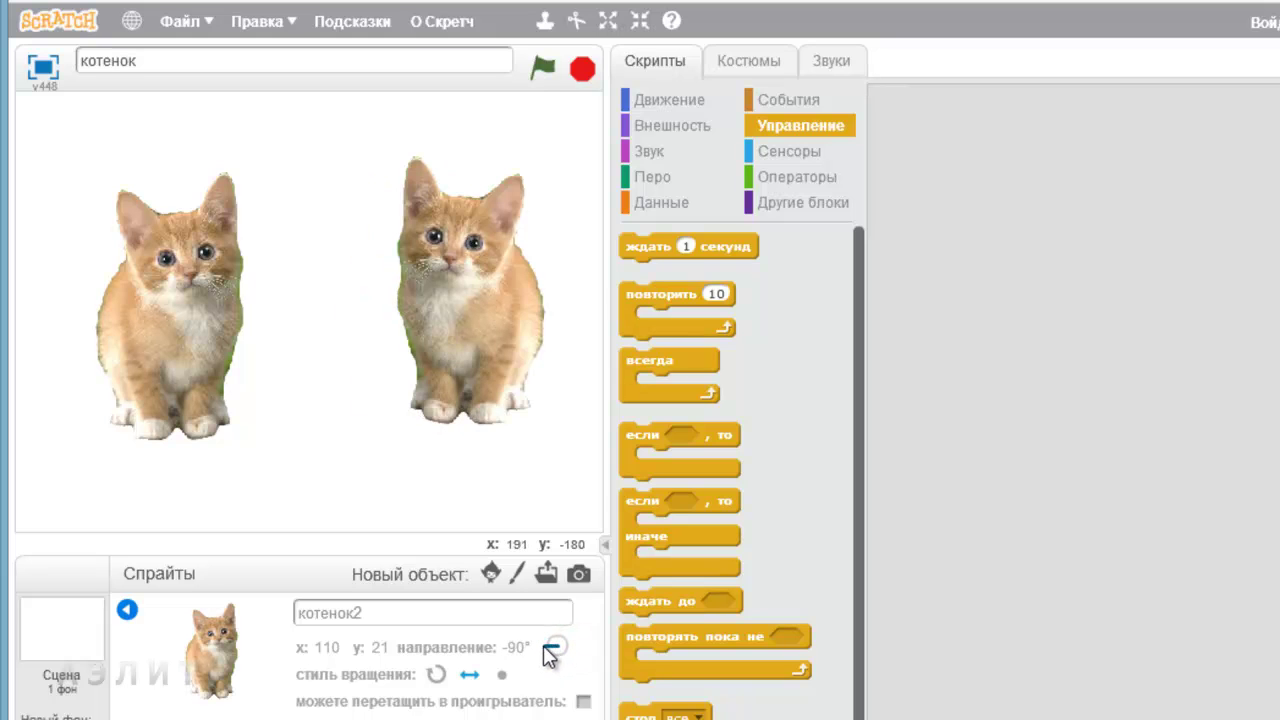
pyautogui.click(127, 609)
pyautogui.moveTo(495, 352); pyautogui.dragTo(417, 362)
pyautogui.click(356, 493)
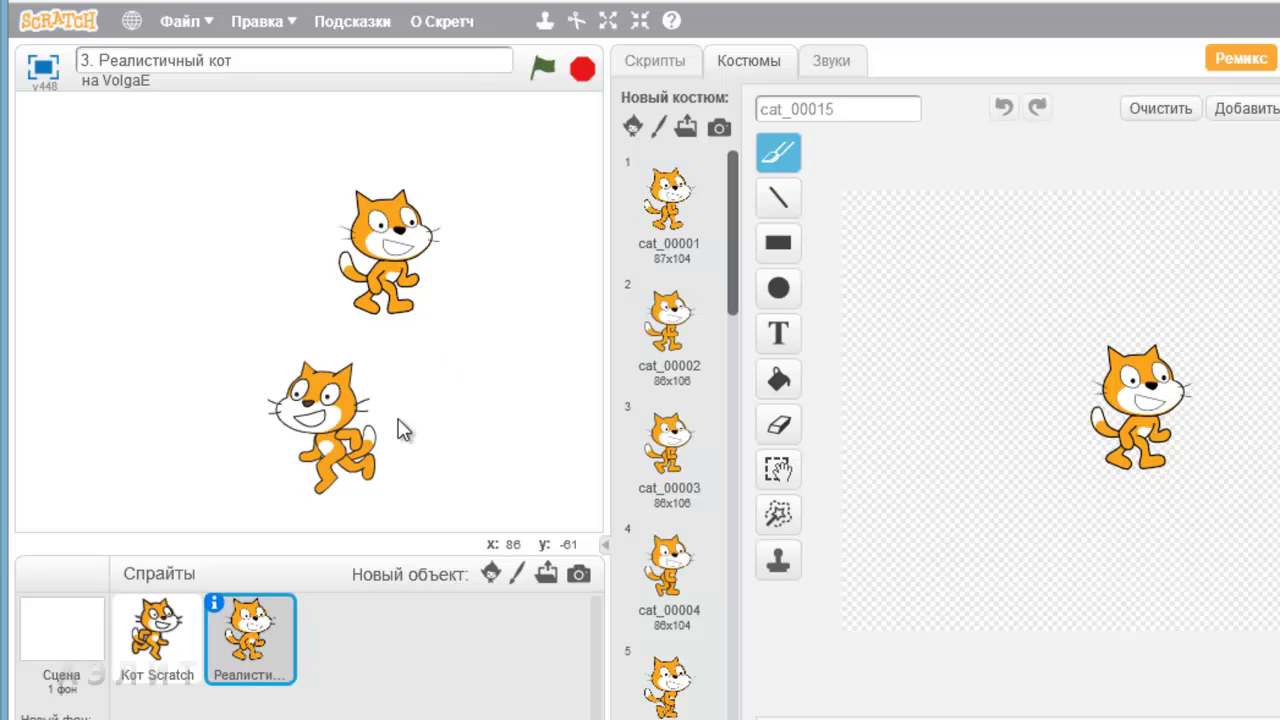
# In the project 3. Реалистичный кот, move the two cats apart on the stage, show the Кот Scratch scripts, and run and stop the animation
pyautogui.moveTo(400, 243); pyautogui.dragTo(150, 230)
pyautogui.moveTo(315, 403); pyautogui.dragTo(428, 372)
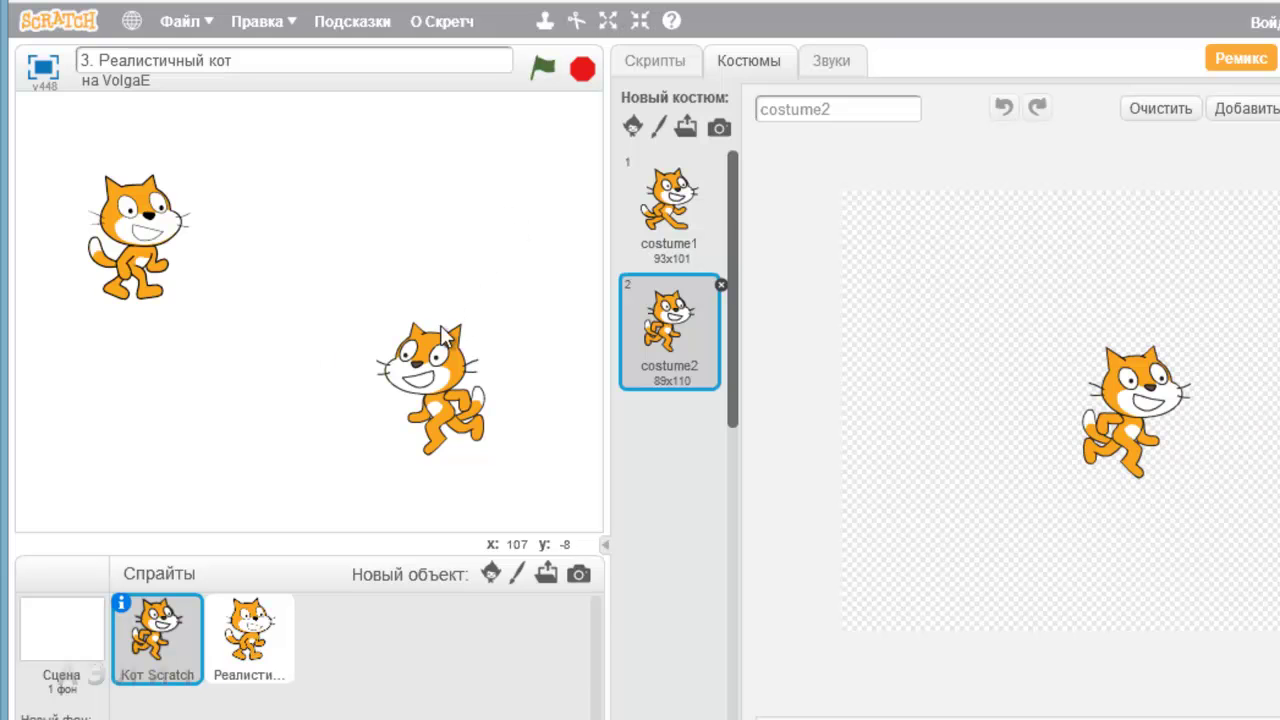
pyautogui.click(666, 56)
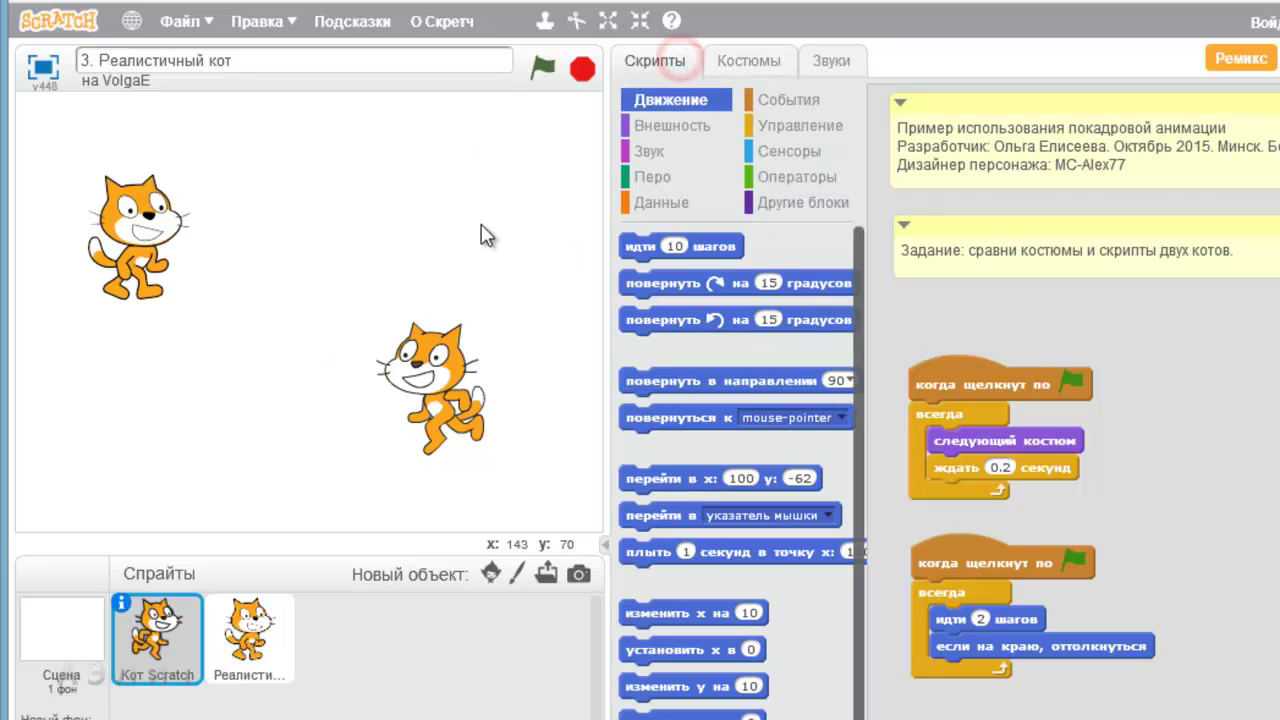
pyautogui.click(543, 67)
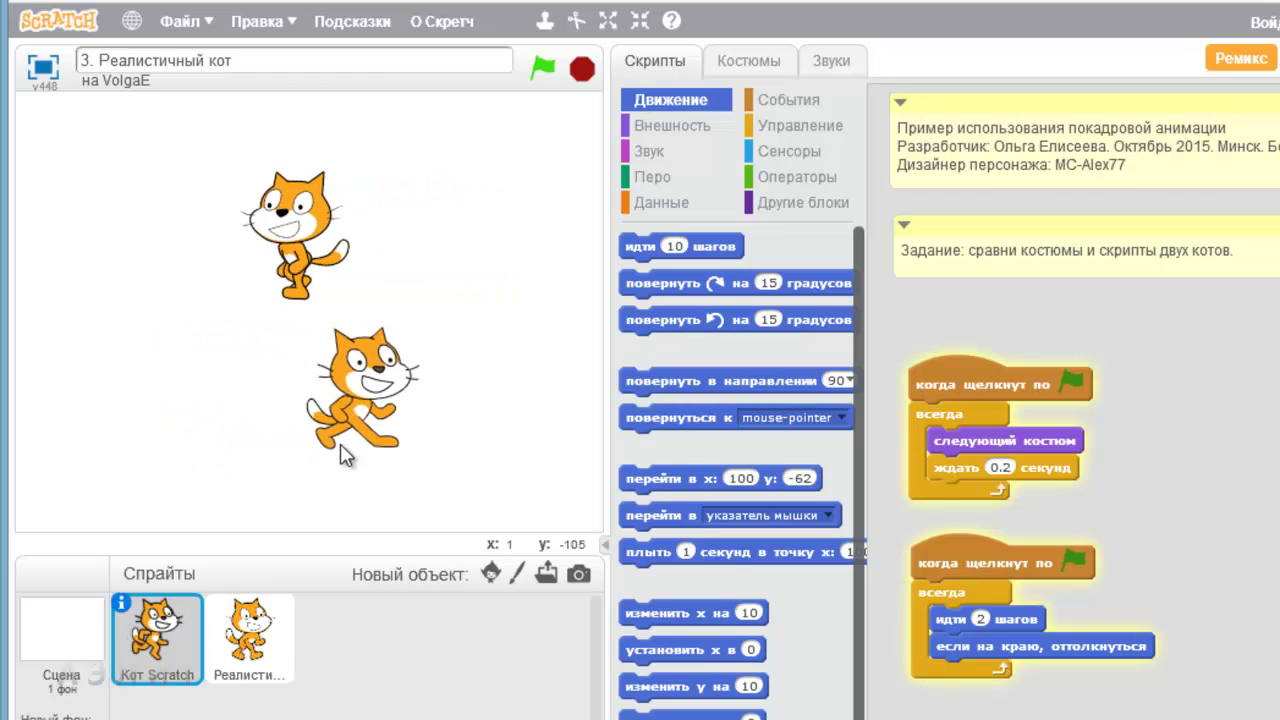
pyautogui.click(582, 69)
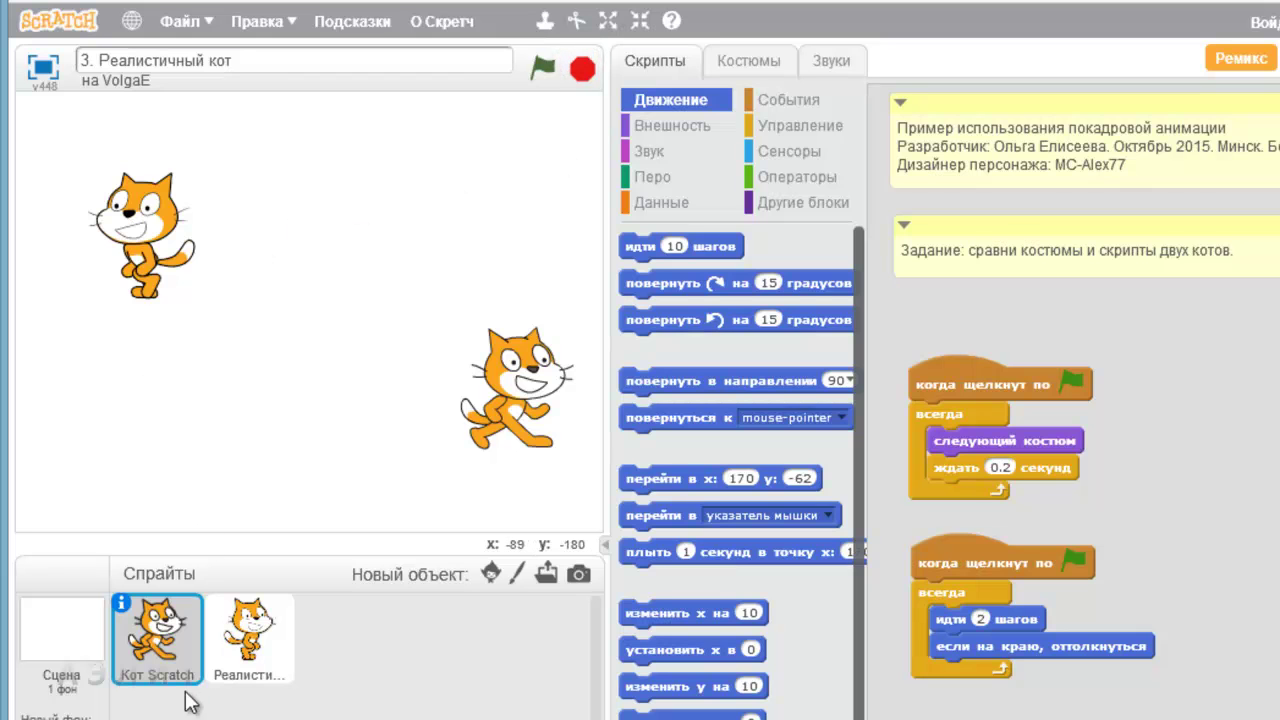
# Examine the realistic cat's script and its costume list, viewing the last costume cat_00025 and the first one cat_00001
pyautogui.click(252, 640)
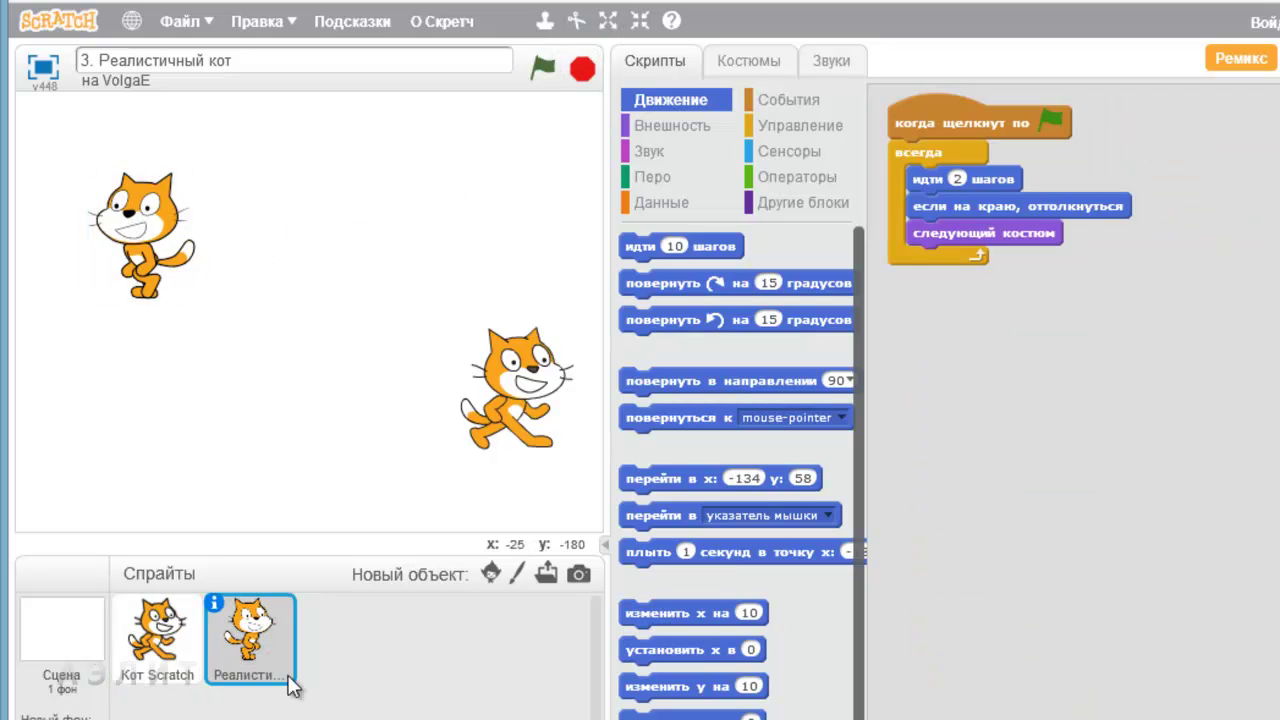
pyautogui.click(741, 62)
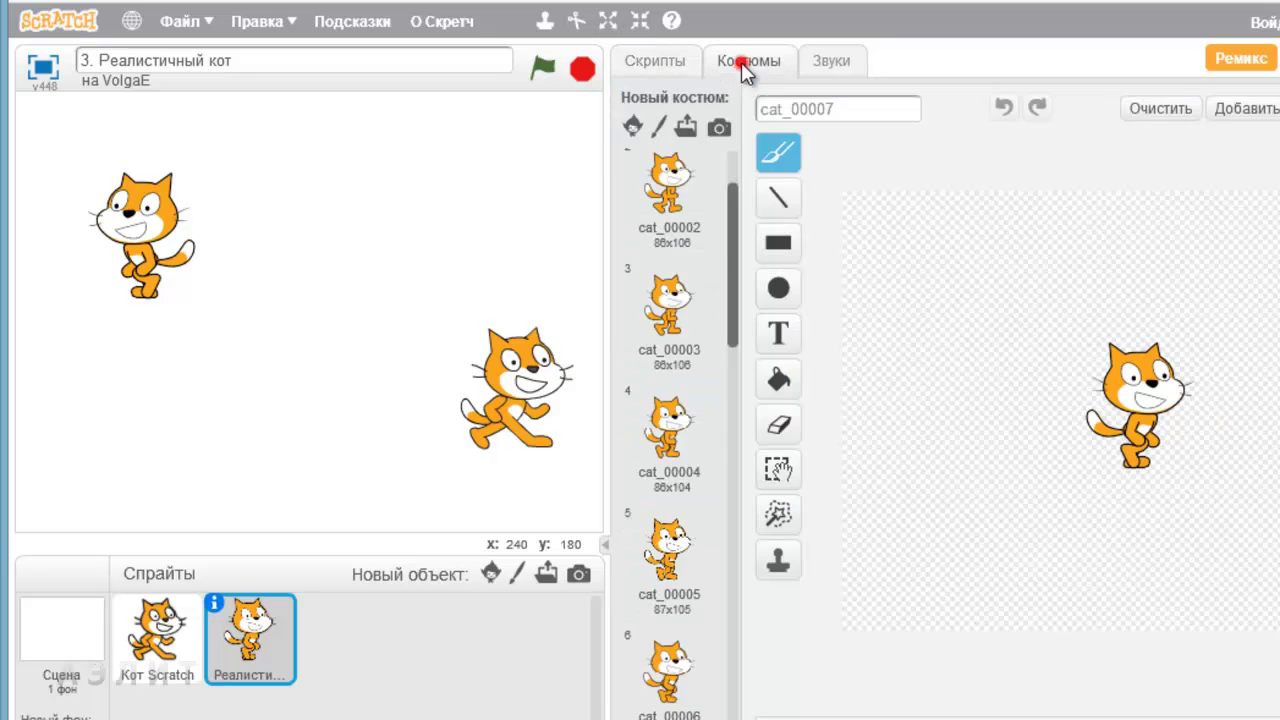
pyautogui.moveTo(734, 226); pyautogui.dragTo(711, 719)
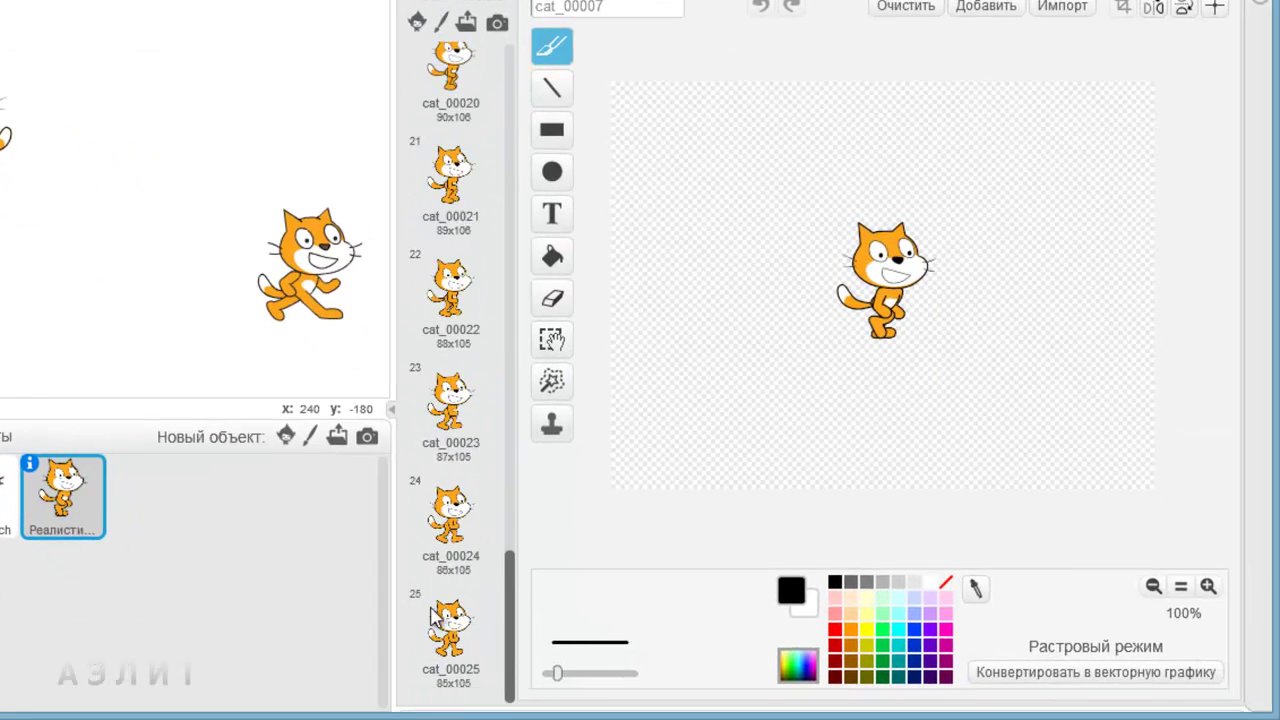
pyautogui.click(443, 637)
pyautogui.moveTo(508, 684); pyautogui.dragTo(497, 25)
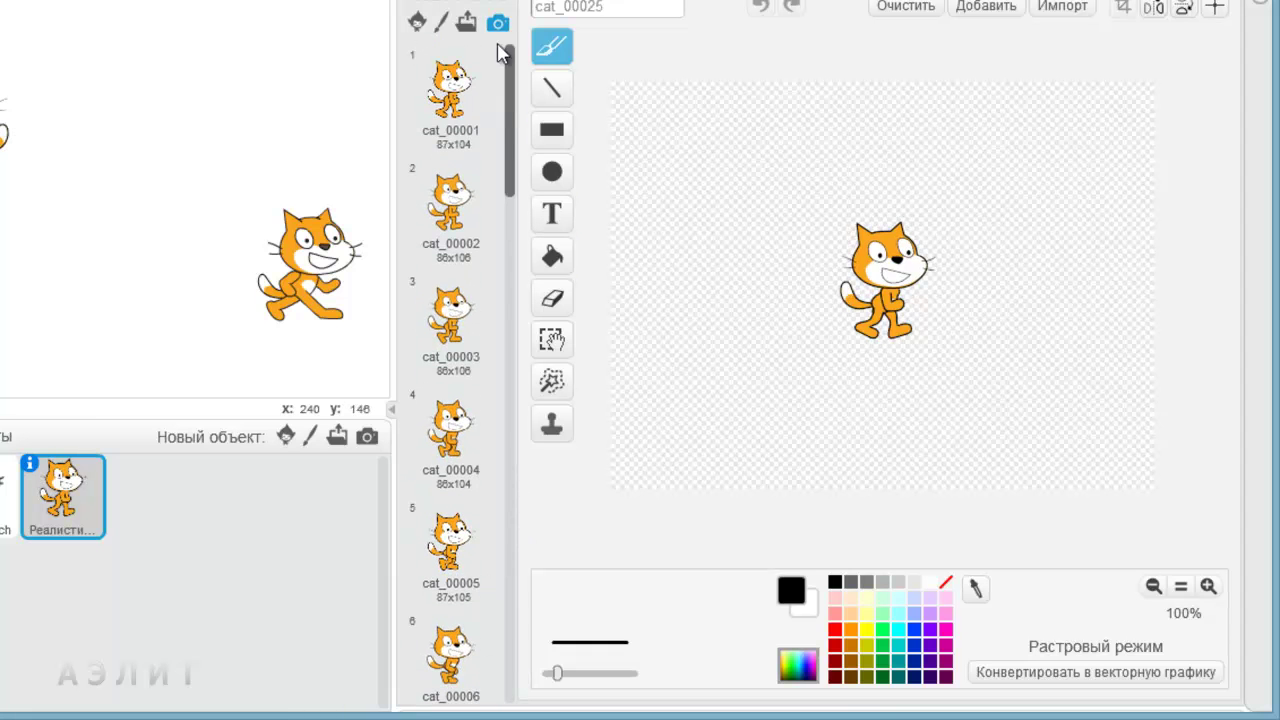
pyautogui.click(440, 85)
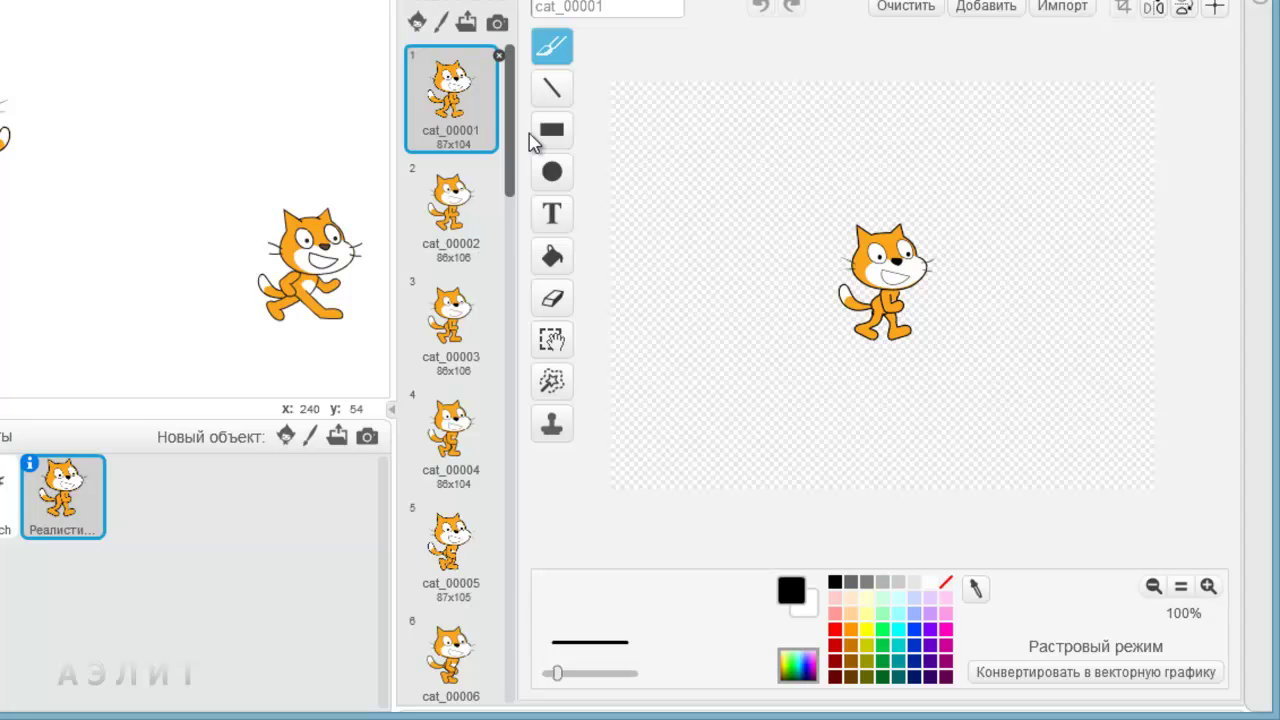
# View the realistic cat's costumes one by one from cat_00001 to cat_00006 to compare the walking poses
pyautogui.moveTo(509, 82); pyautogui.dragTo(507, 48)
pyautogui.click(463, 210)
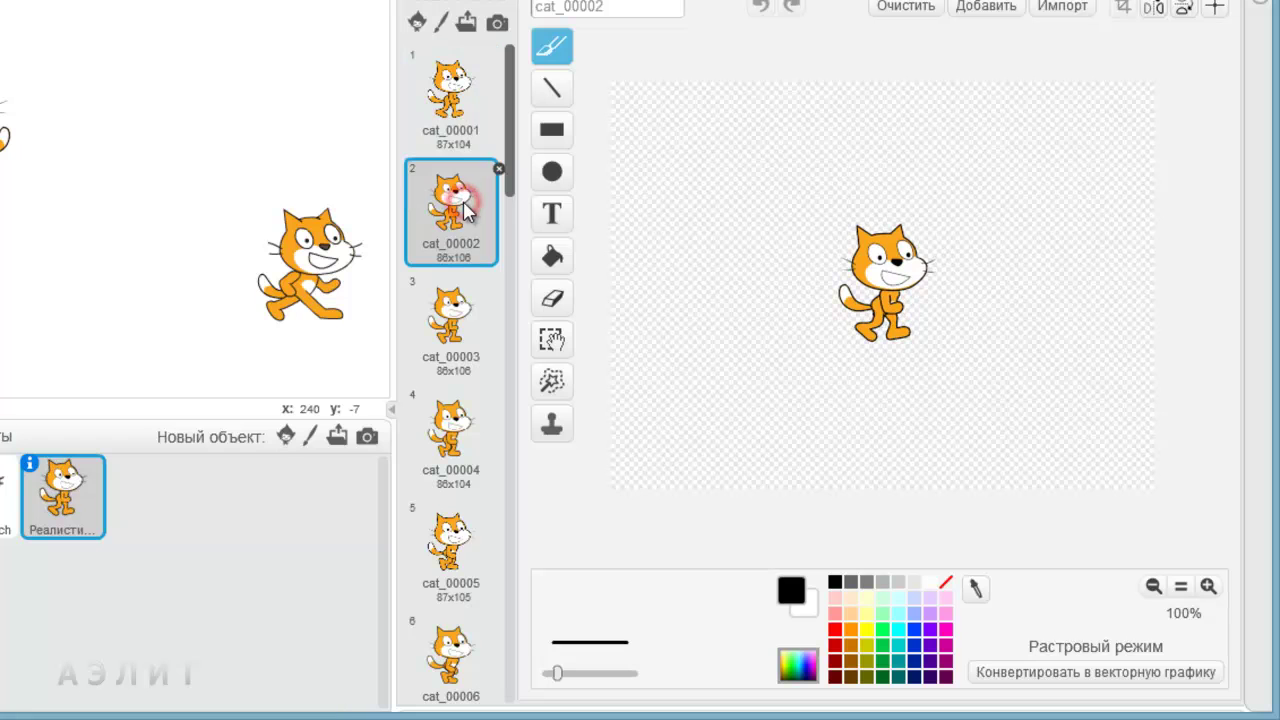
pyautogui.click(446, 322)
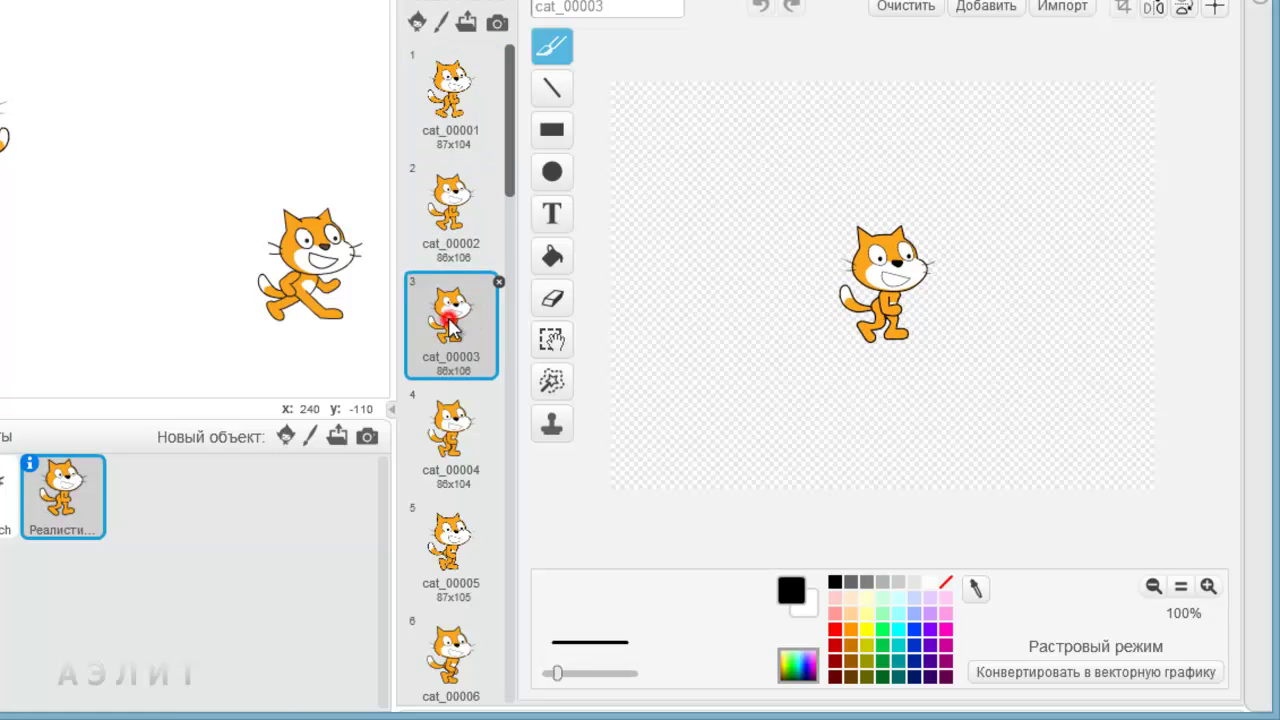
pyautogui.click(449, 410)
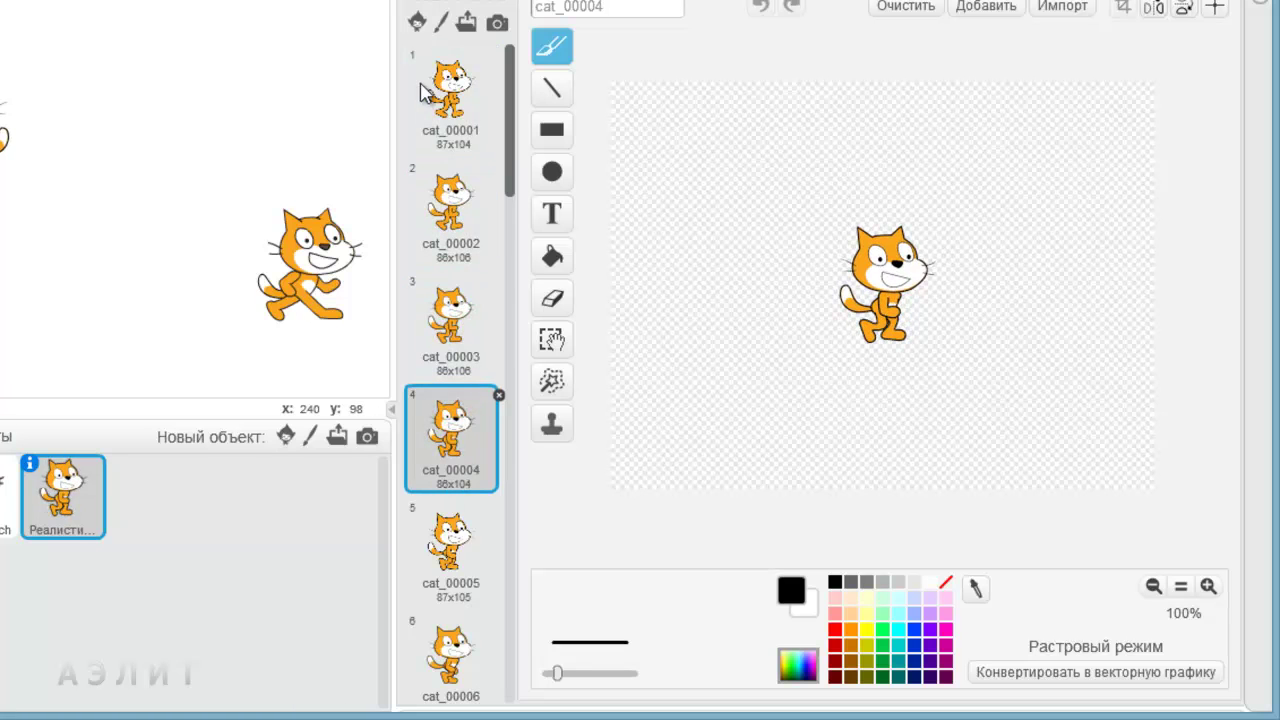
pyautogui.click(458, 107)
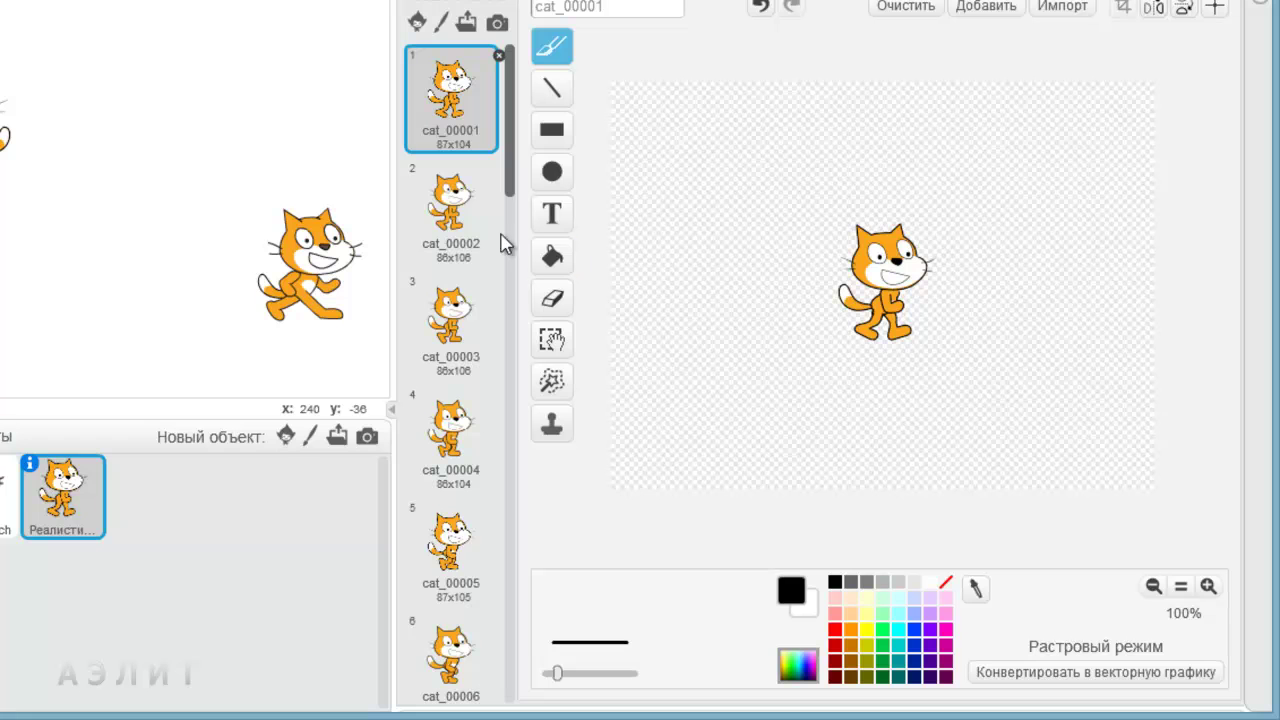
pyautogui.click(443, 220)
pyautogui.click(445, 305)
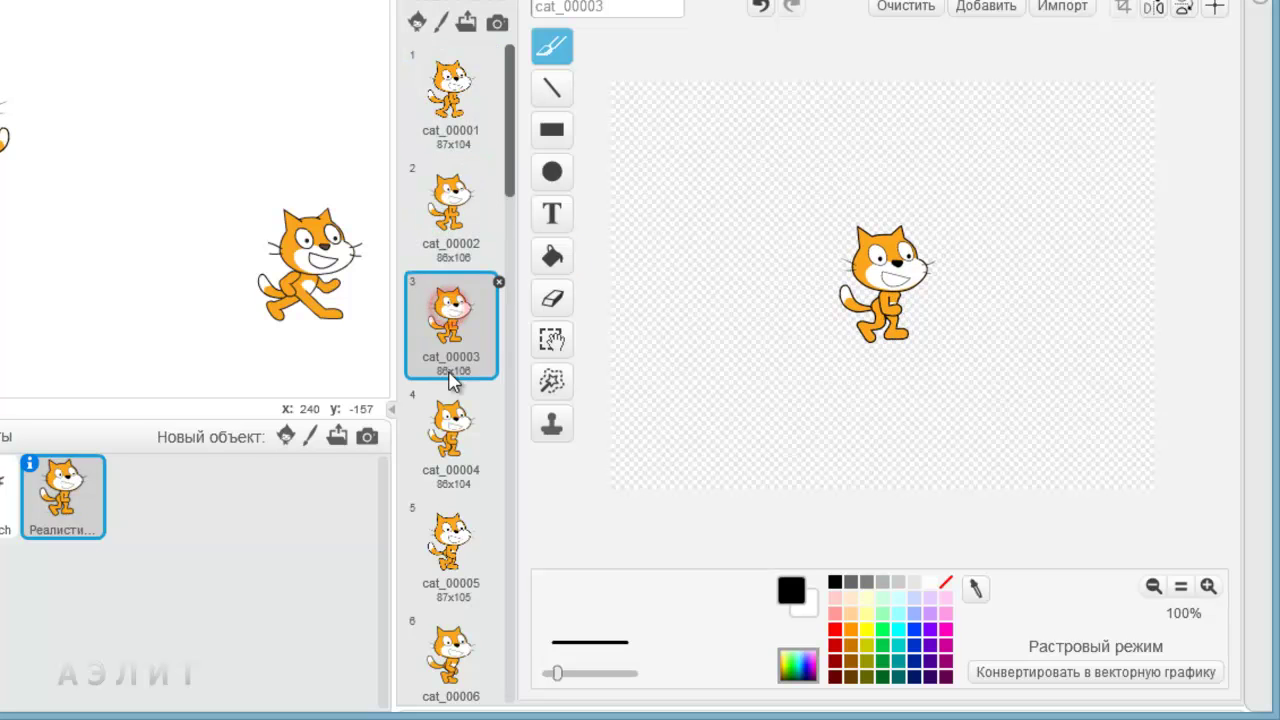
pyautogui.click(458, 422)
pyautogui.click(451, 530)
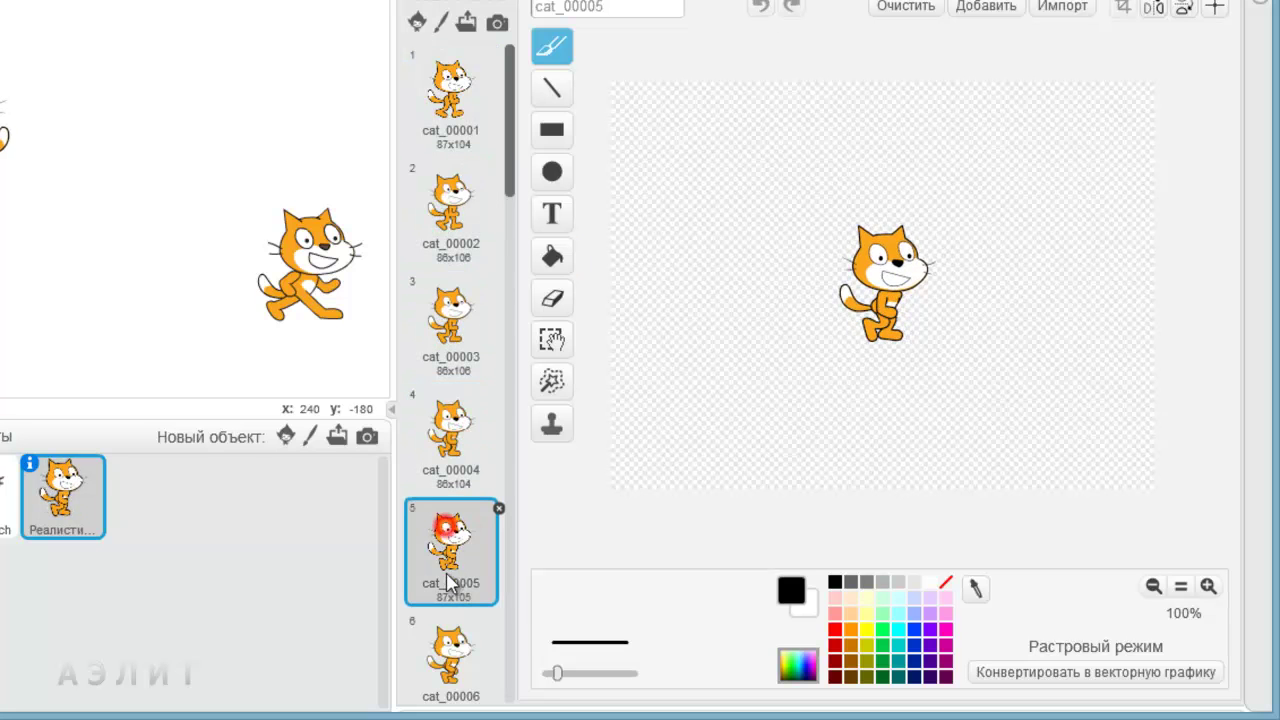
pyautogui.click(446, 668)
# View the realistic cat's costumes one by one from cat_00007 to cat_00017 to compare the walking poses
pyautogui.moveTo(509, 196); pyautogui.dragTo(520, 342)
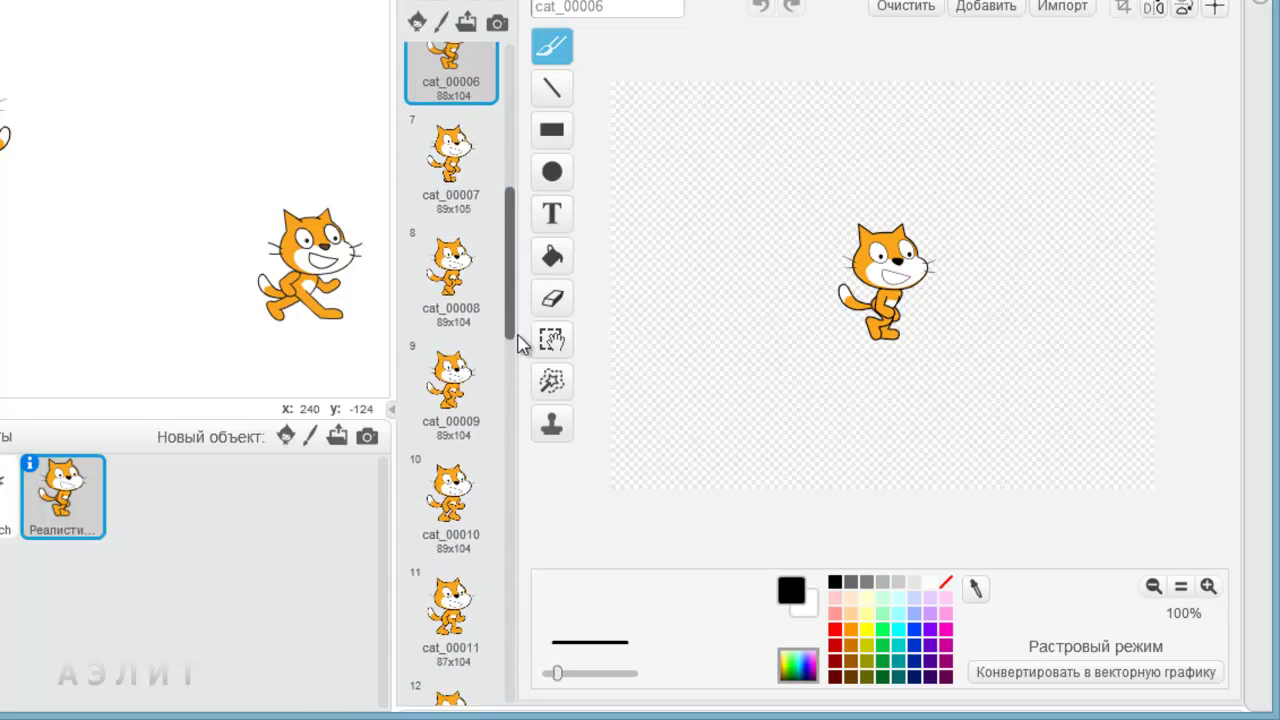
pyautogui.click(452, 152)
pyautogui.click(458, 268)
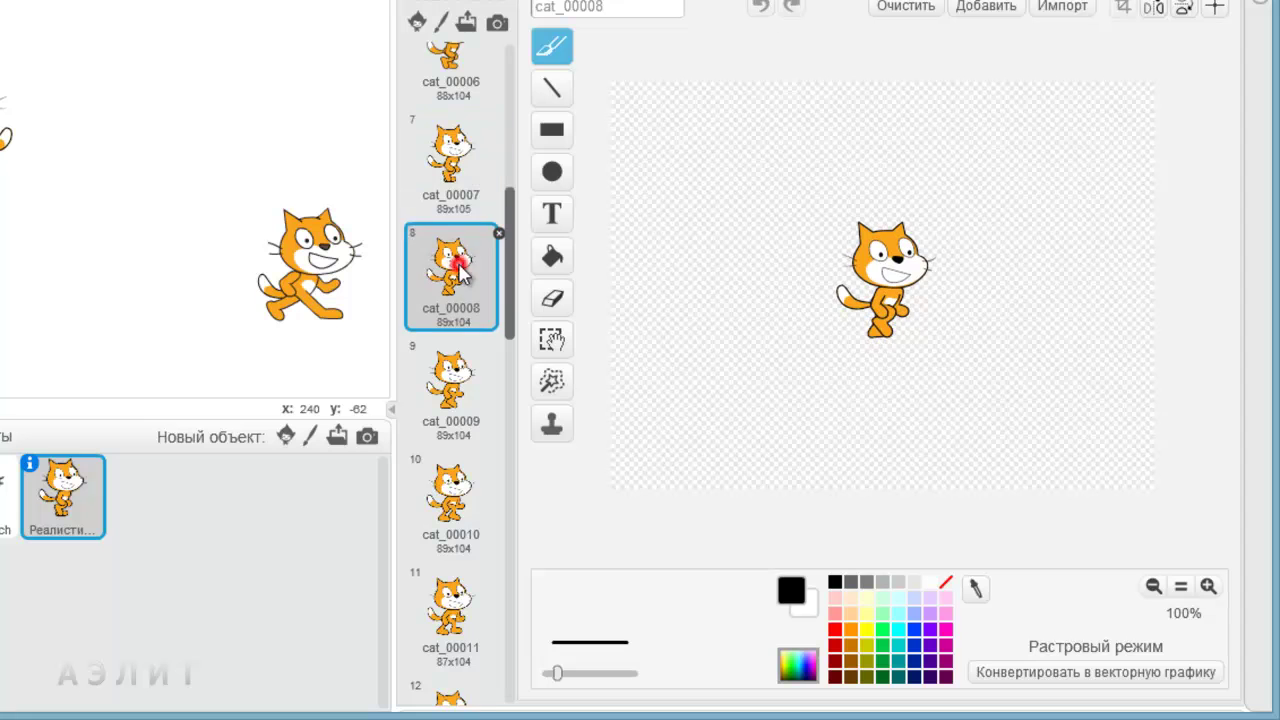
pyautogui.click(455, 375)
pyautogui.click(452, 478)
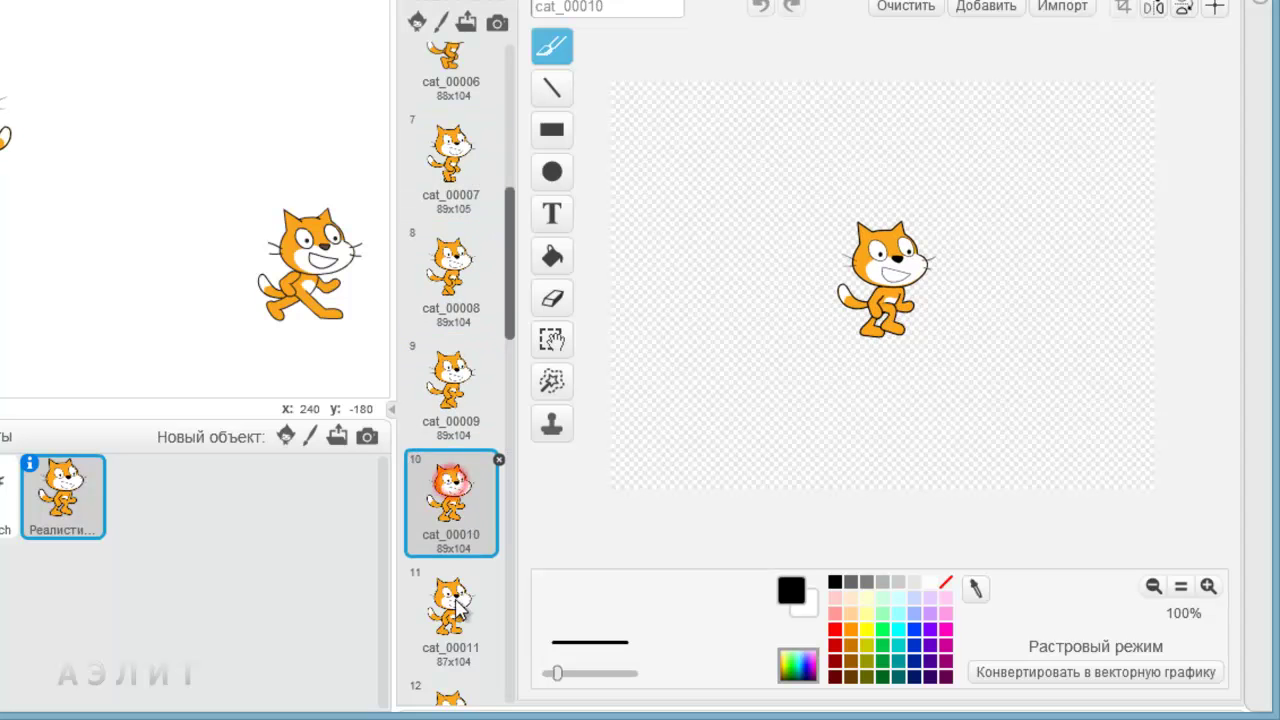
pyautogui.click(458, 596)
pyautogui.click(455, 700)
pyautogui.moveTo(511, 343); pyautogui.dragTo(509, 480)
pyautogui.click(447, 176)
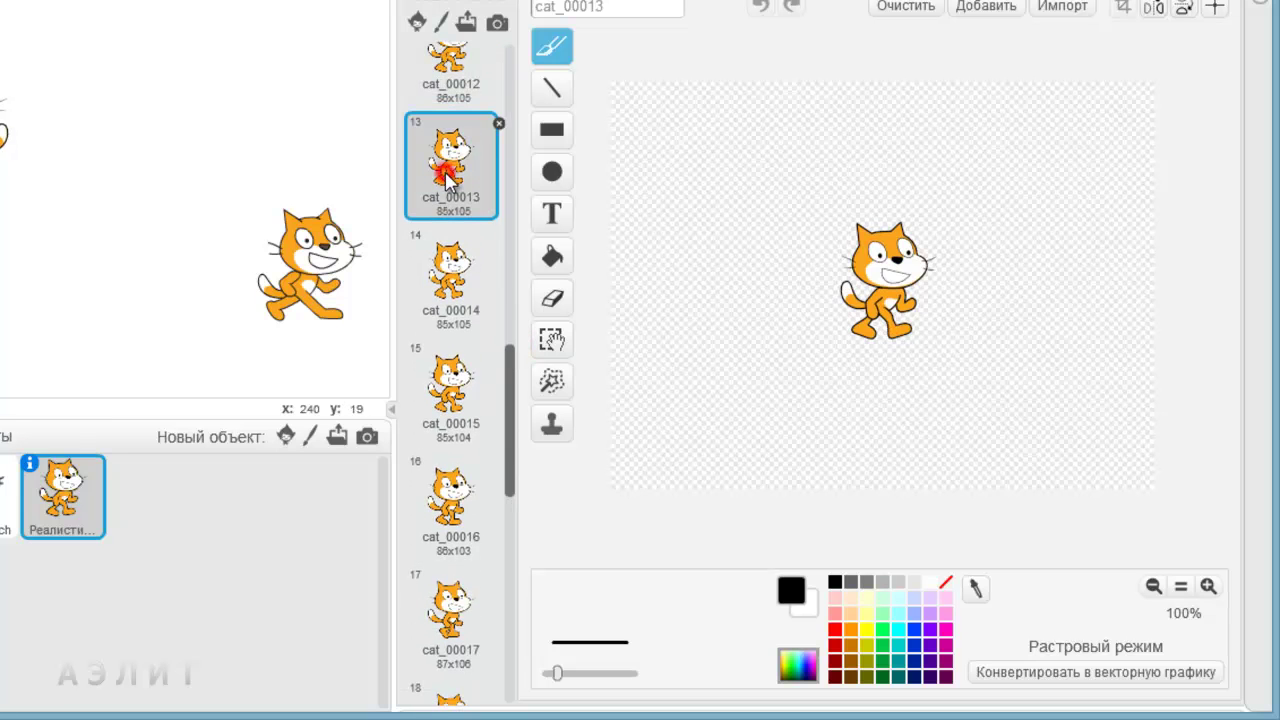
pyautogui.click(453, 256)
pyautogui.click(453, 368)
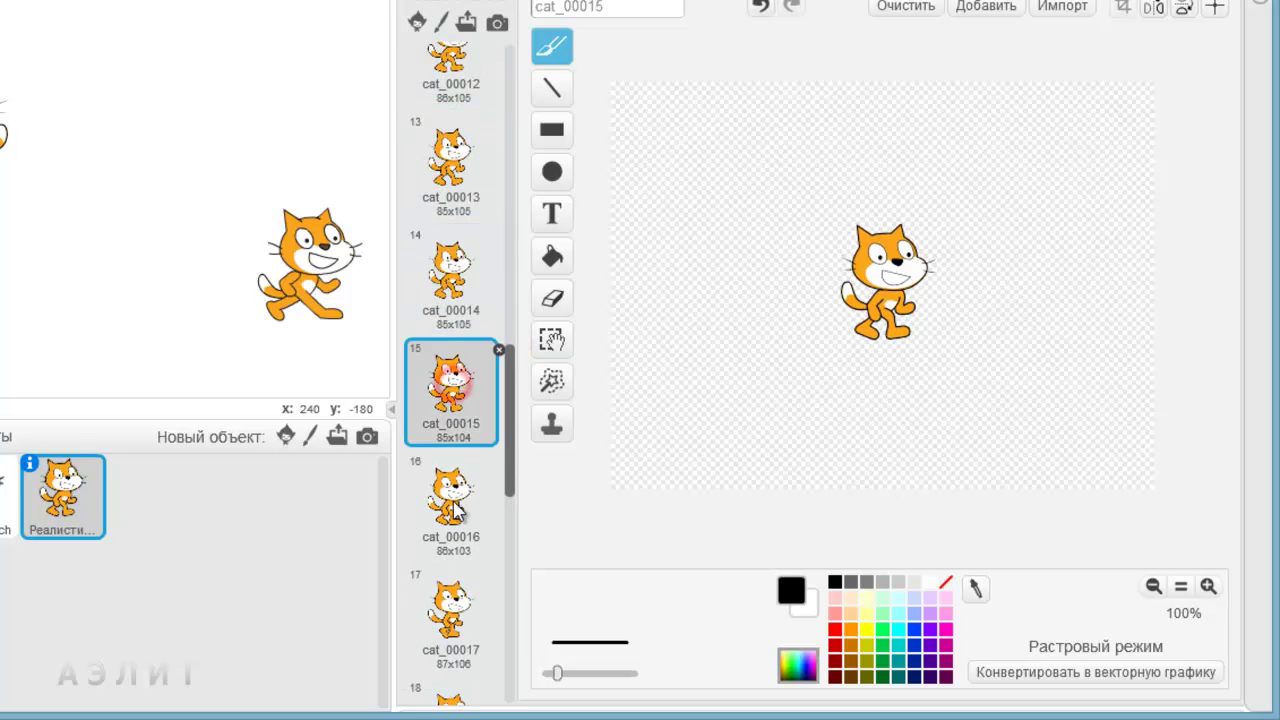
pyautogui.click(455, 495)
pyautogui.click(455, 615)
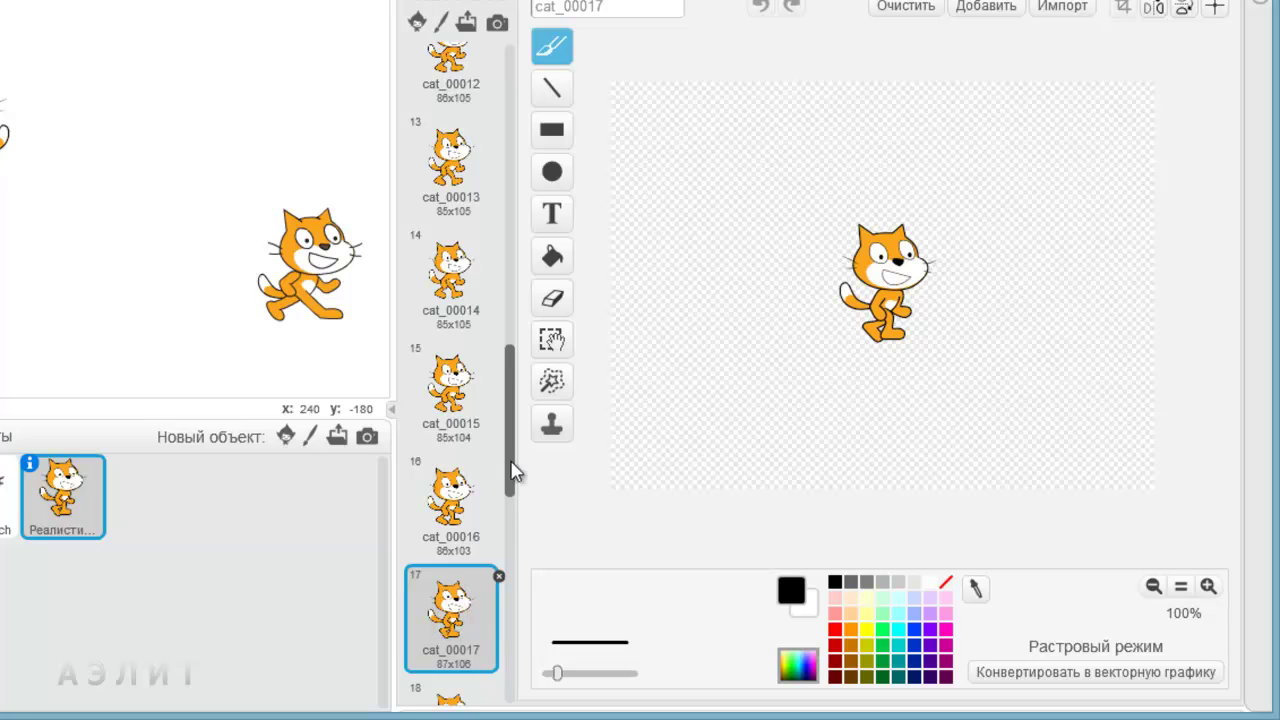
# View the remaining costumes of the realistic cat one by one from cat_00018 to cat_00025
pyautogui.scroll(-3, 511, 470)
pyautogui.click(430, 332)
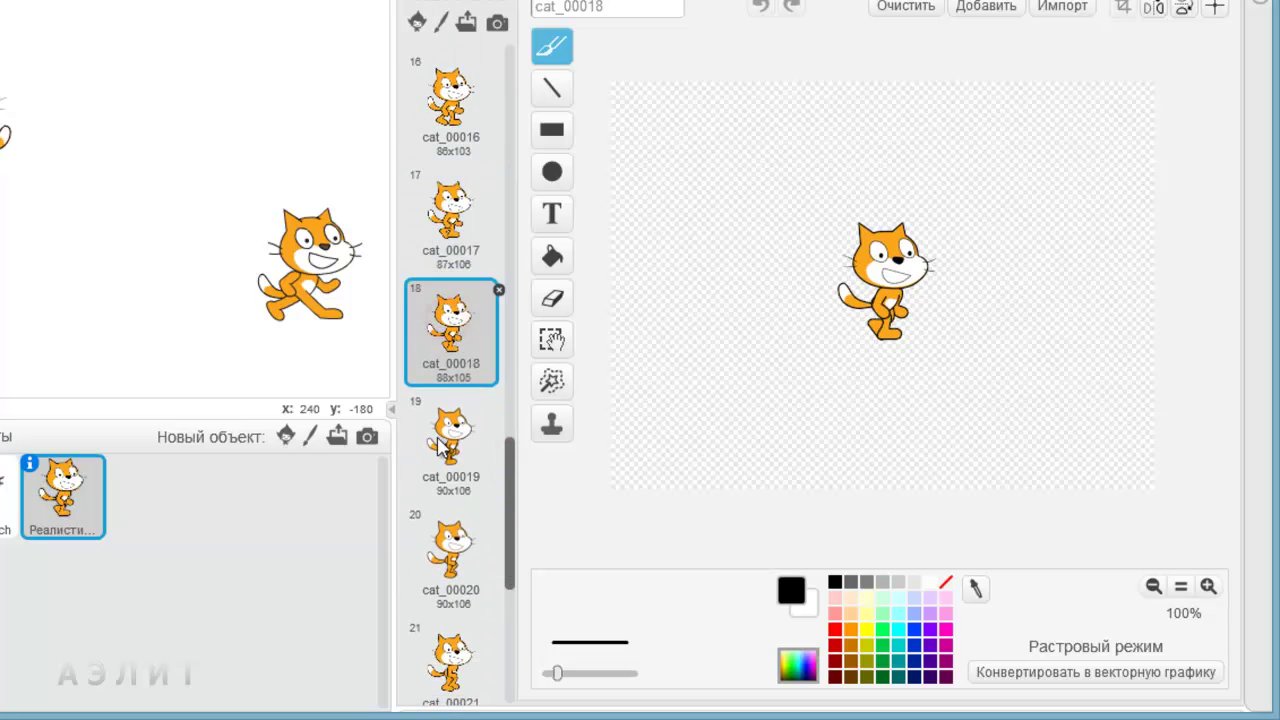
pyautogui.click(440, 428)
pyautogui.click(462, 535)
pyautogui.scroll(-3, 508, 500)
pyautogui.click(452, 280)
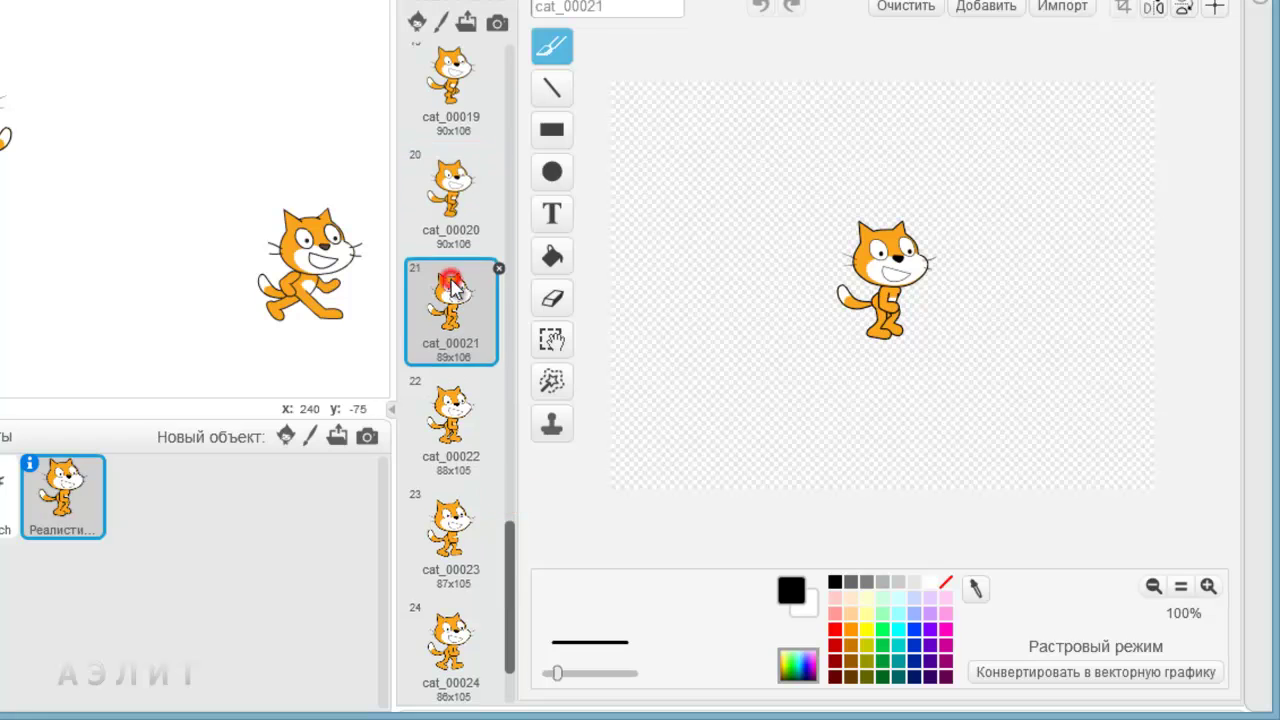
pyautogui.click(455, 420)
pyautogui.click(452, 533)
pyautogui.click(450, 646)
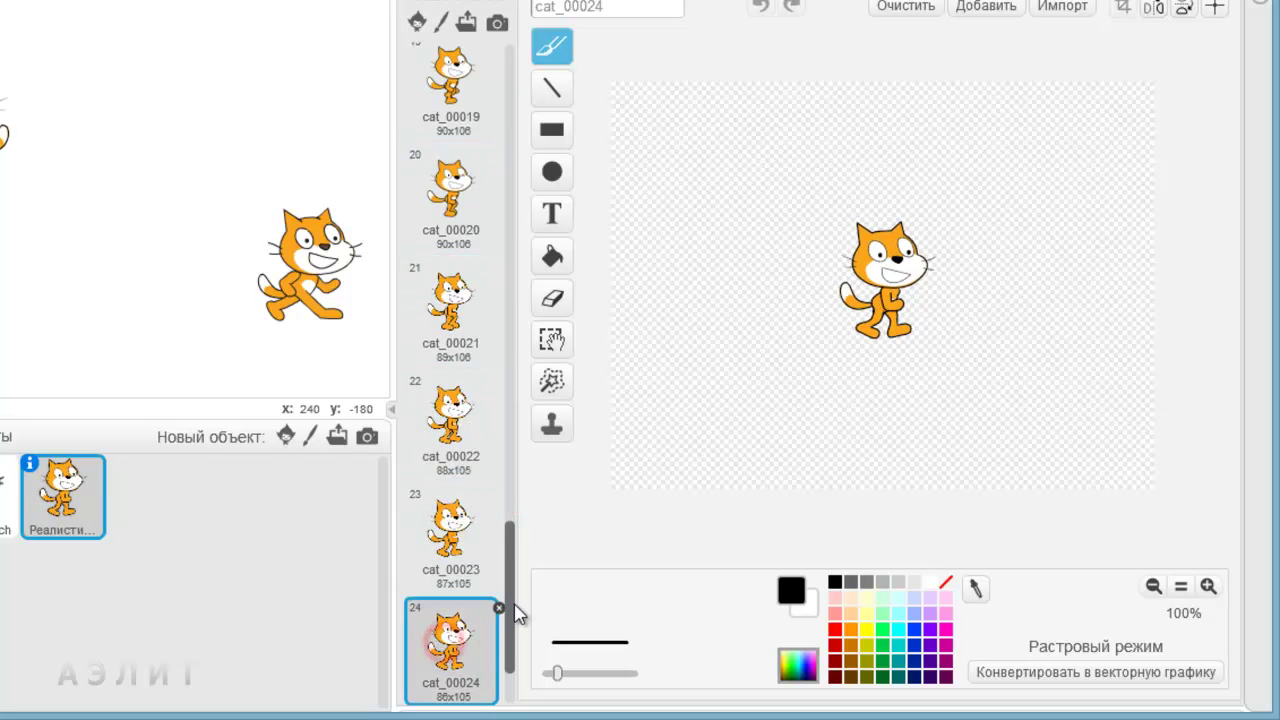
pyautogui.scroll(-1, 514, 605)
pyautogui.click(457, 629)
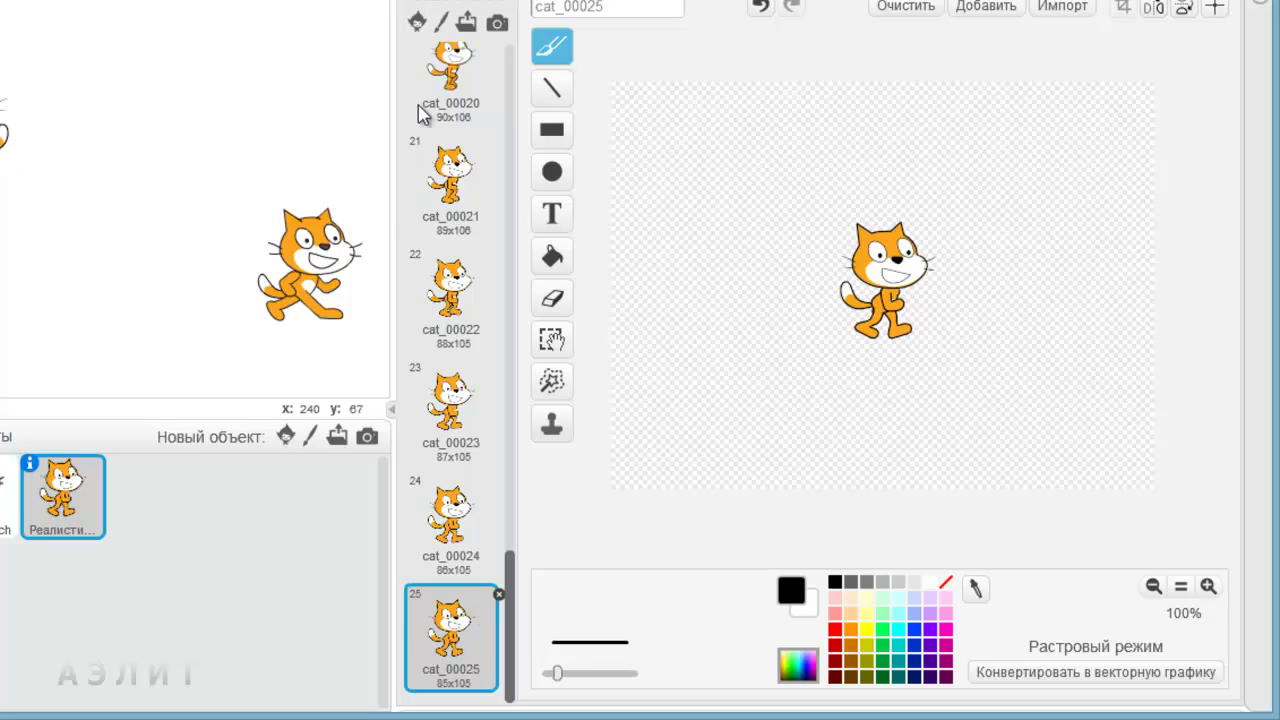
# Compare the scripts of the realistic cat and Кот Scratch, running and stopping the project to watch both cats walk
pyautogui.click(436, 0)
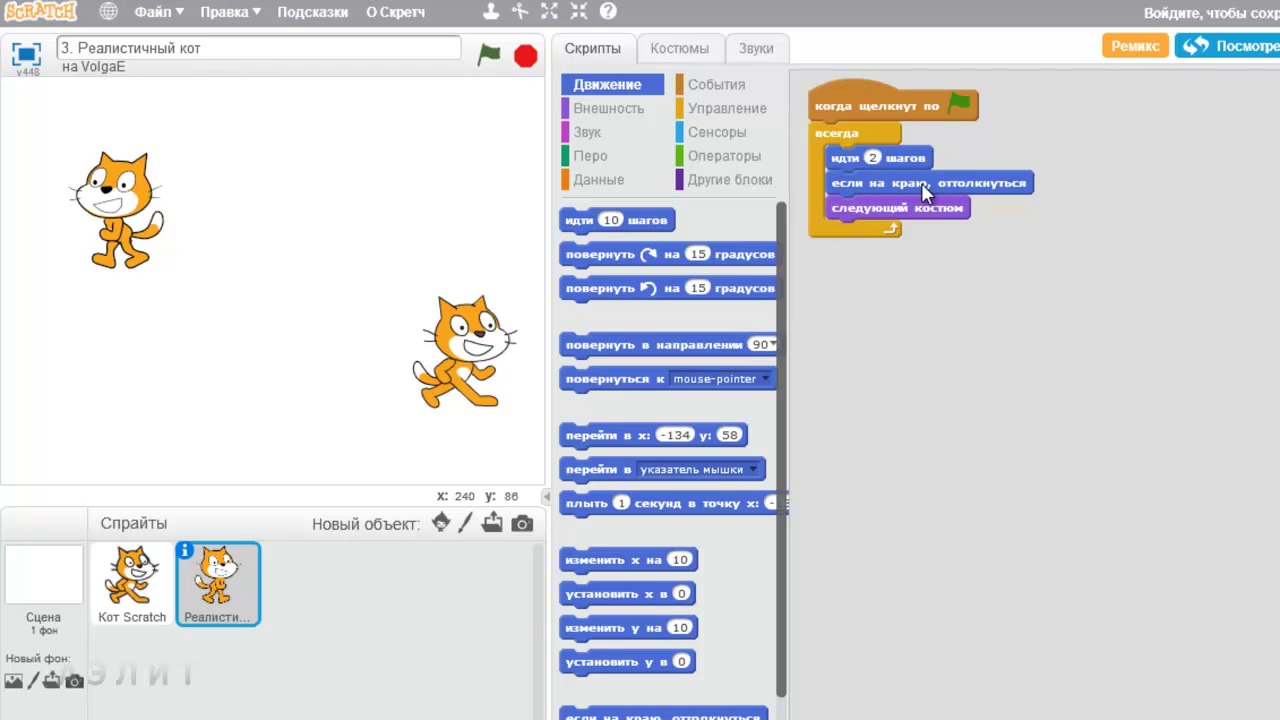
pyautogui.click(132, 580)
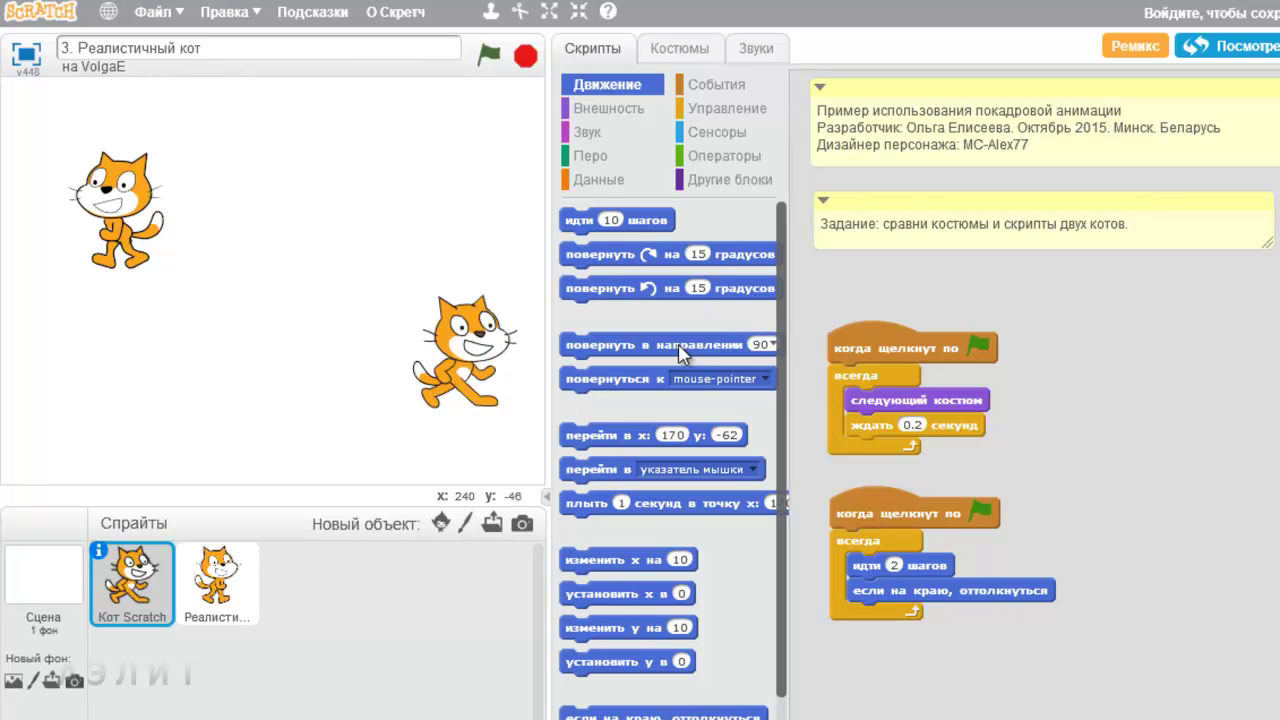
pyautogui.click(488, 55)
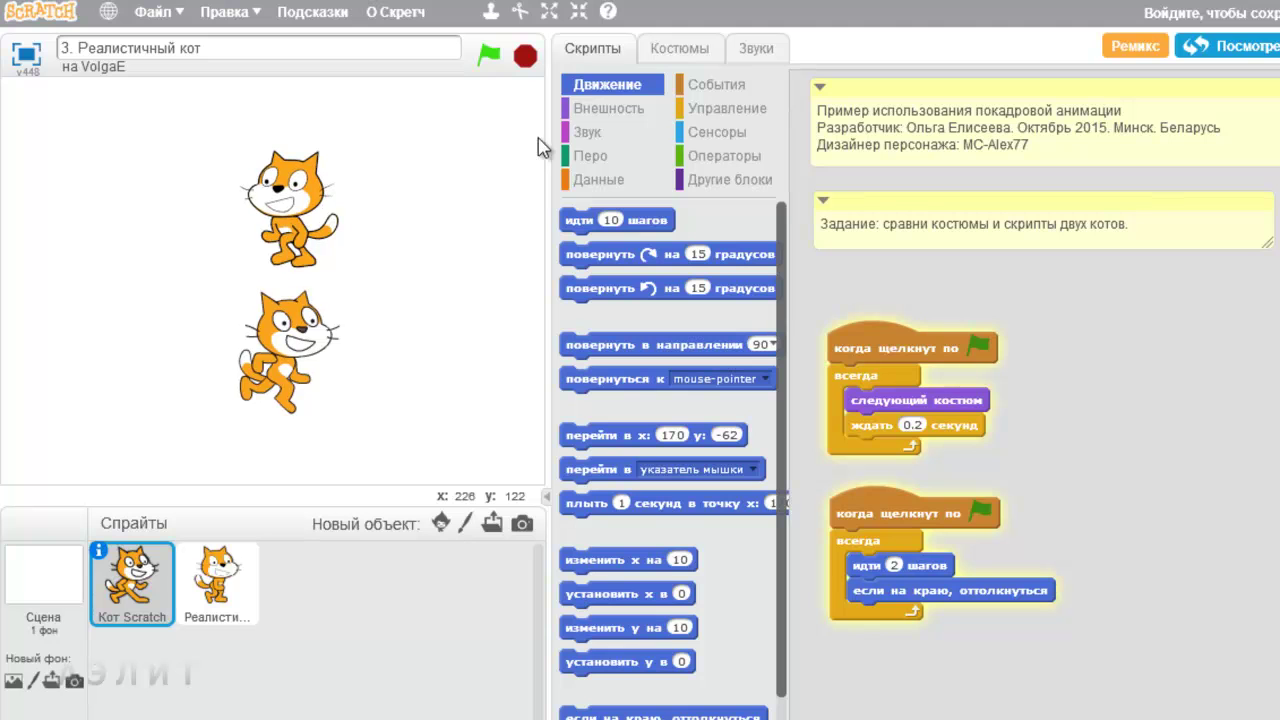
pyautogui.click(525, 55)
# Save the realistic cat sprite to a local file named Реалистичный кот.sprite2 in the Мои мультфильмы folder
pyautogui.click(222, 588)
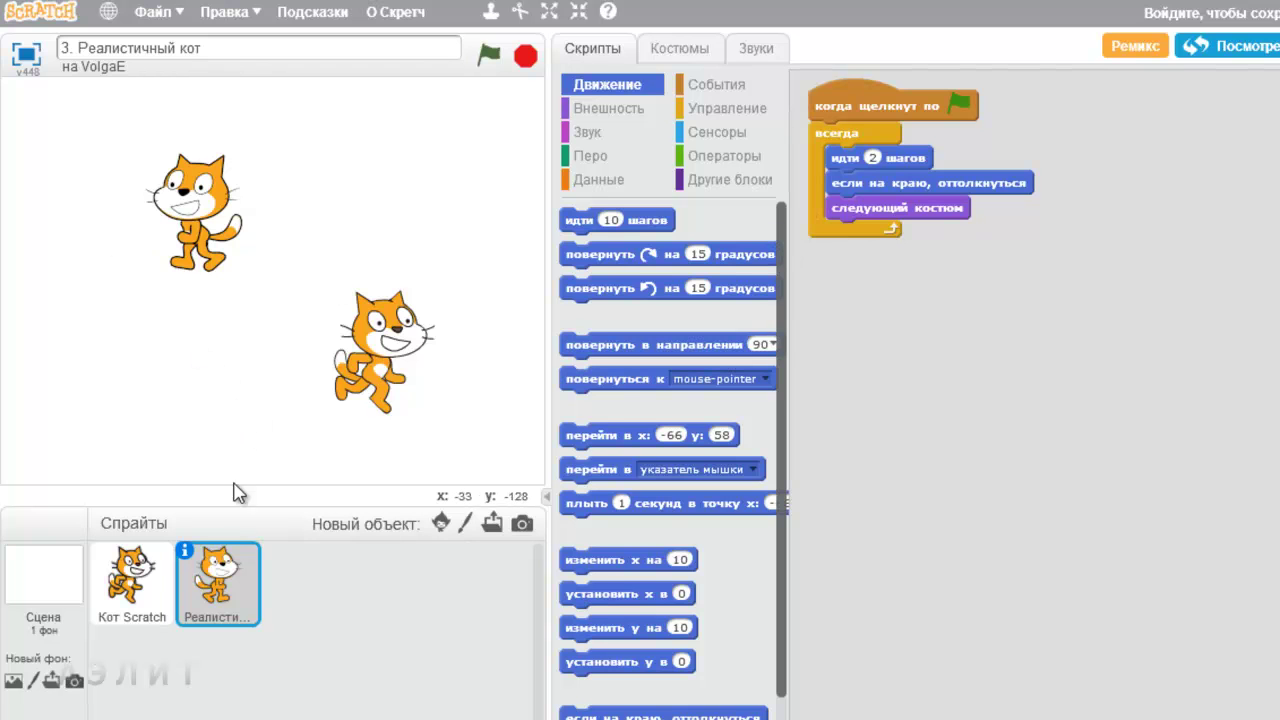
pyautogui.rightClick(218, 592)
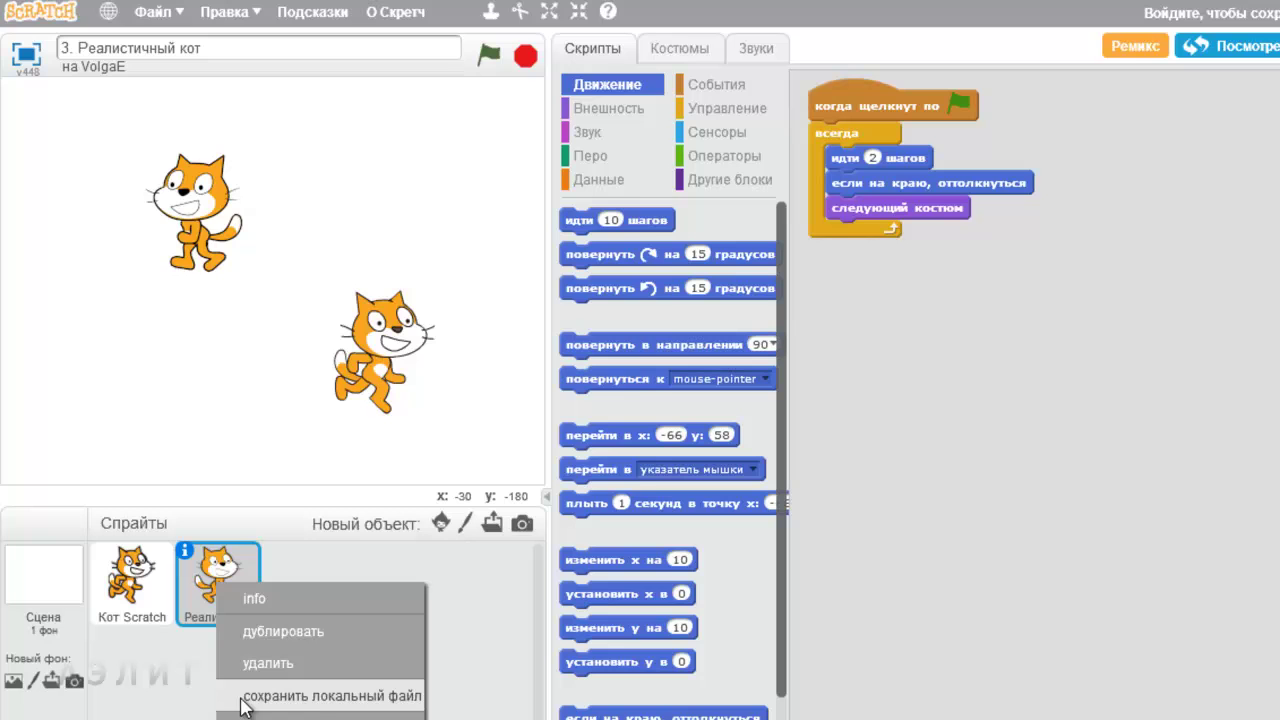
pyautogui.click(337, 698)
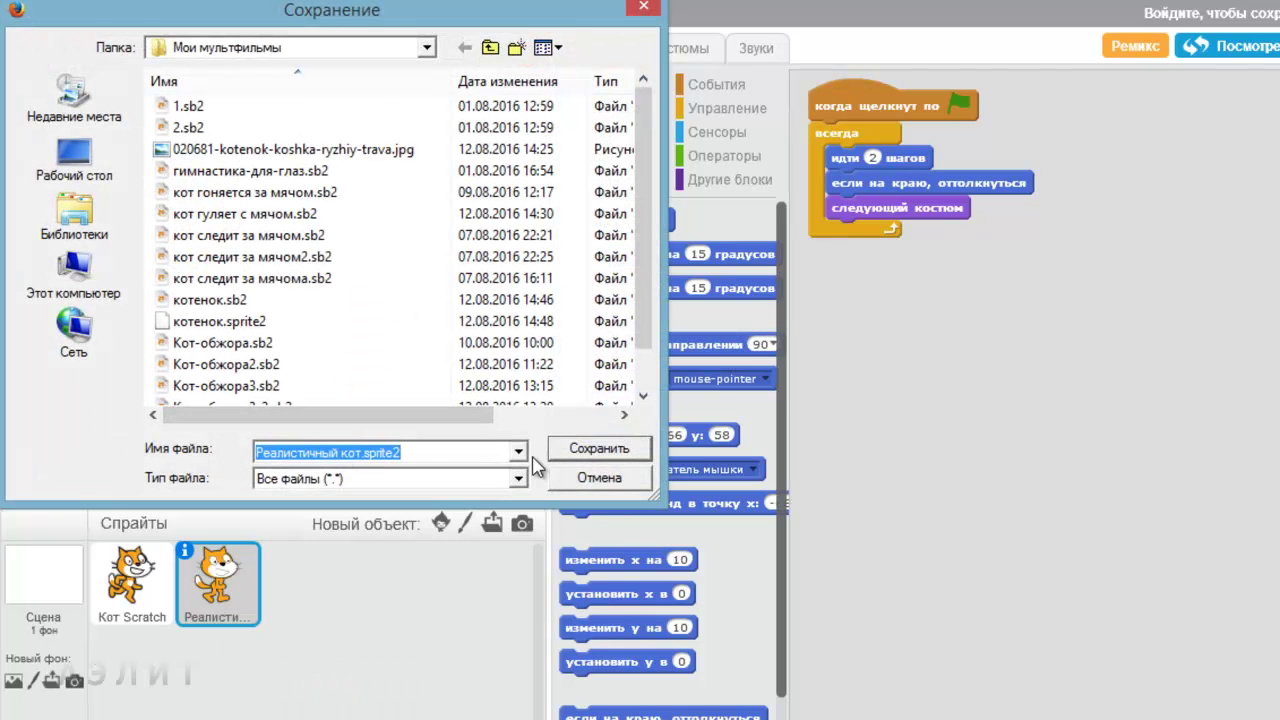
pyautogui.click(580, 448)
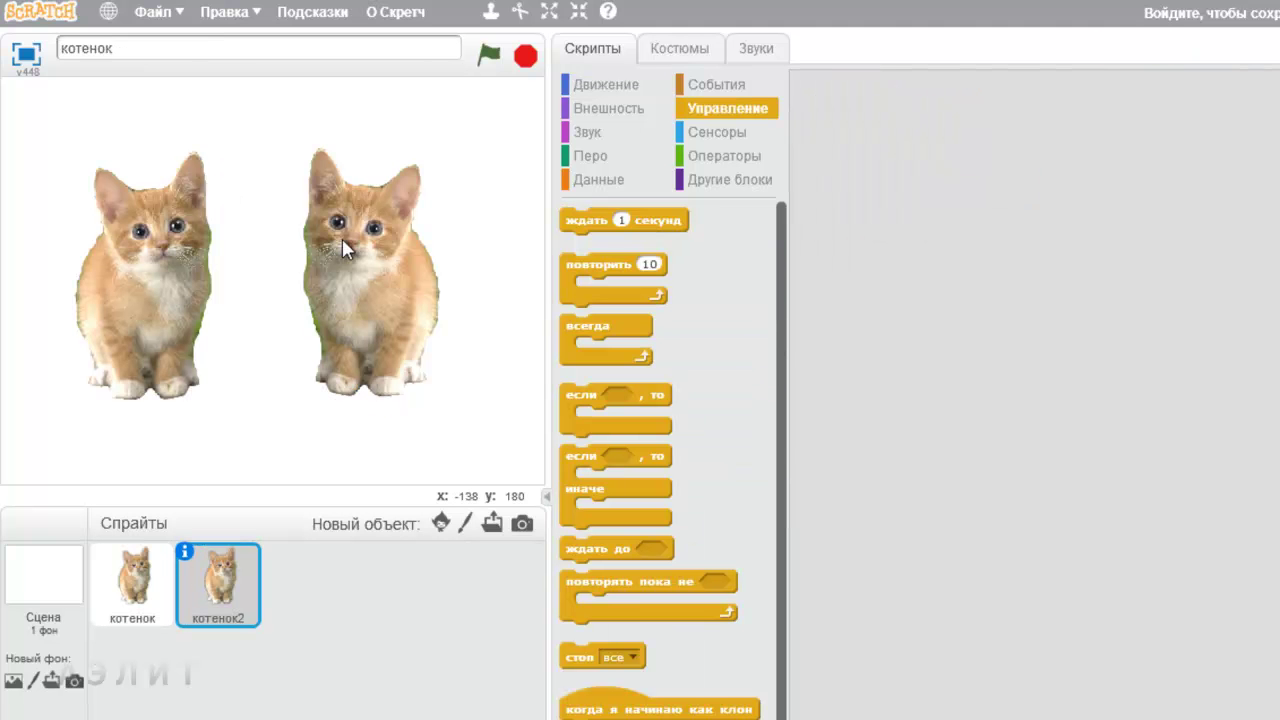
# Create a new project from the котенок project, discarding its current contents
pyautogui.click(152, 12)
pyautogui.click(166, 44)
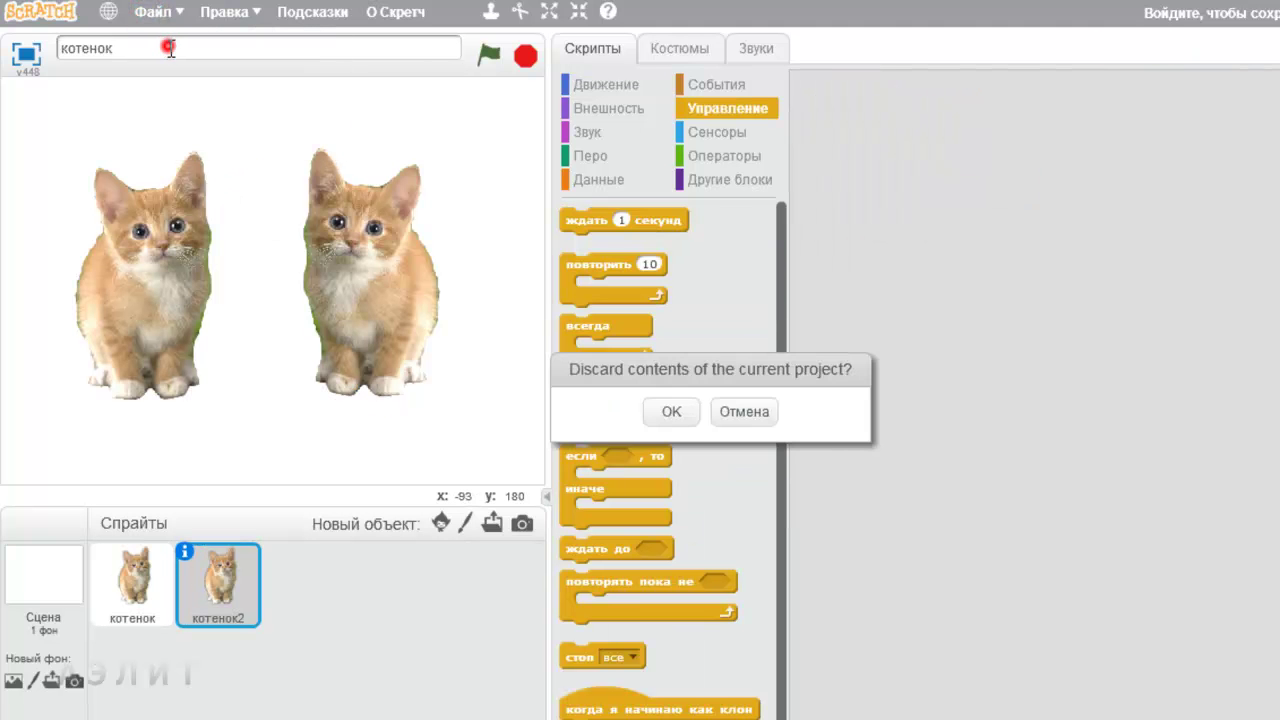
pyautogui.click(671, 411)
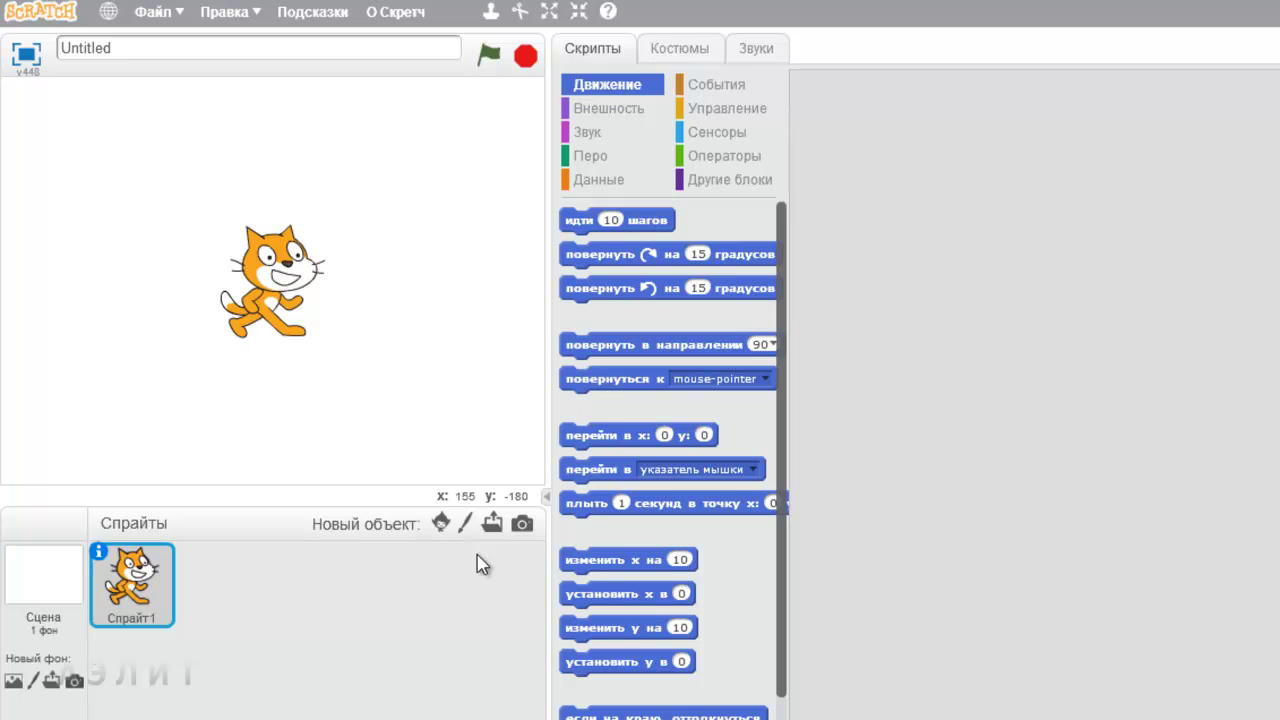
# Load the sprite file Реалистичный кот.sprite2 into the new project and delete the default cat Спрайт1
pyautogui.click(492, 524)
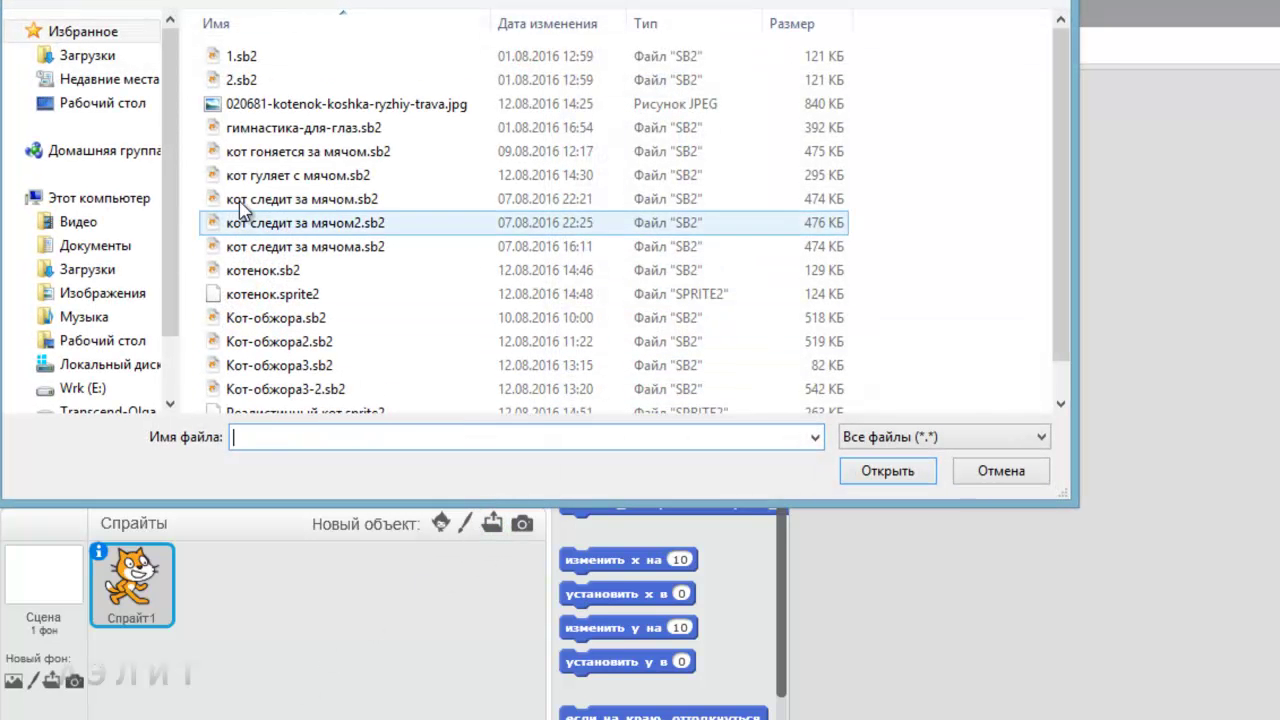
pyautogui.scroll(-3, 1058, 249)
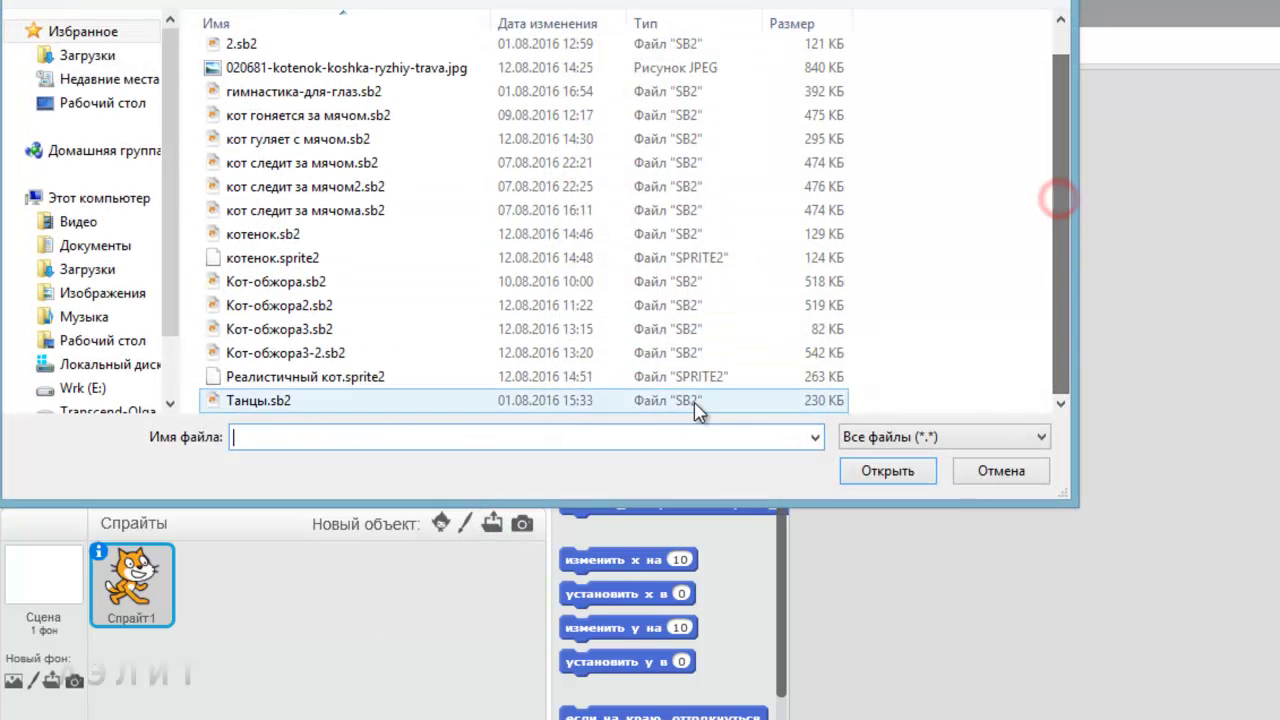
pyautogui.click(350, 380)
pyautogui.click(855, 470)
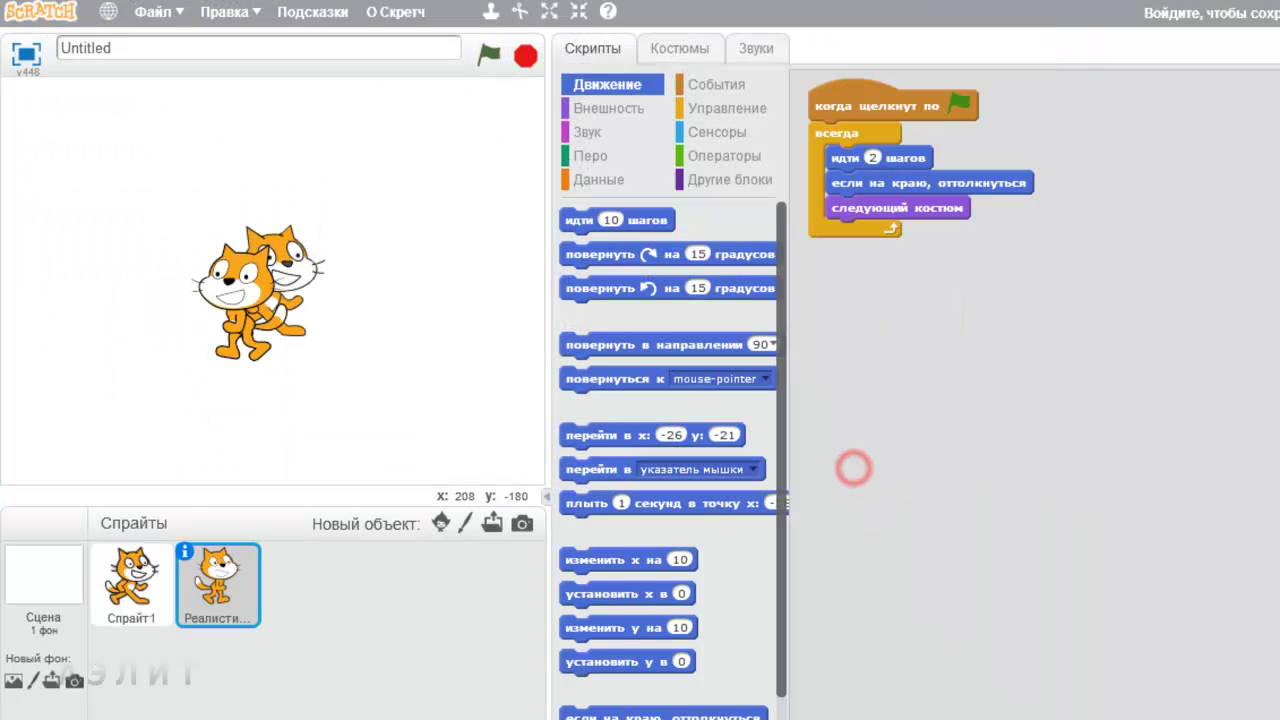
pyautogui.click(125, 588)
pyautogui.rightClick(131, 583)
pyautogui.click(180, 662)
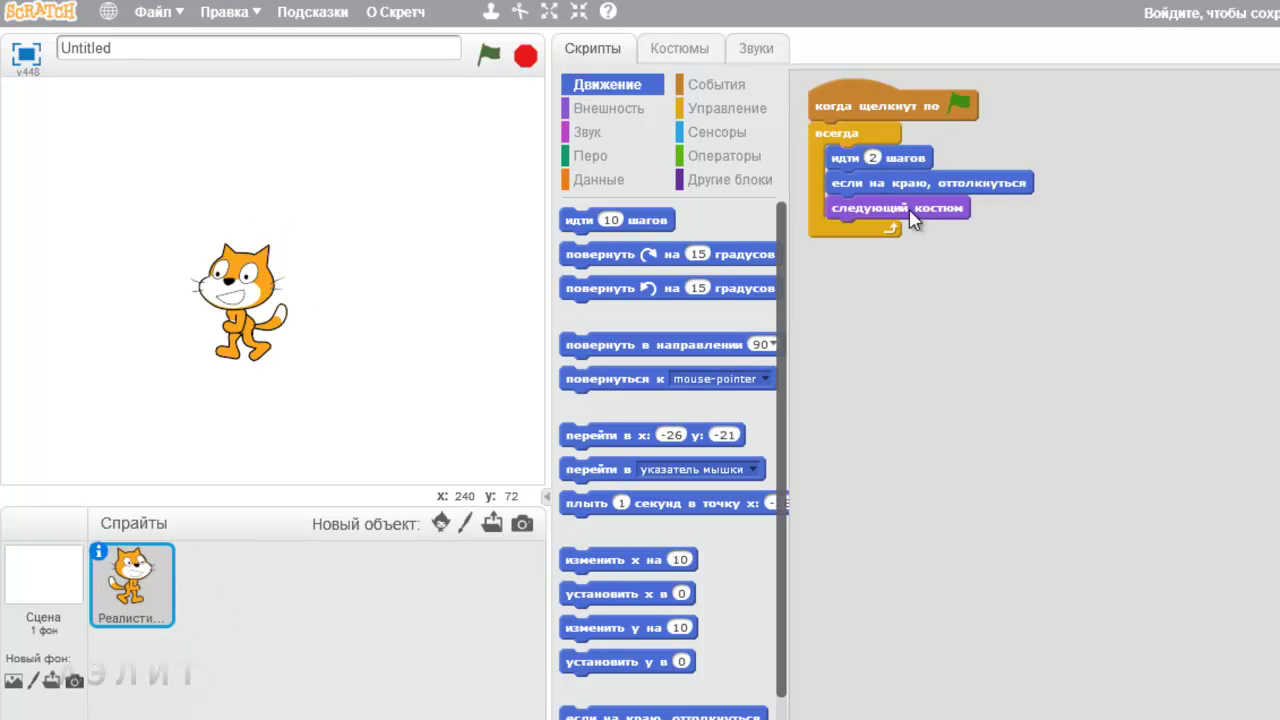
# Run and stop the loaded cat's walking script, and look through its costume list
pyautogui.click(489, 56)
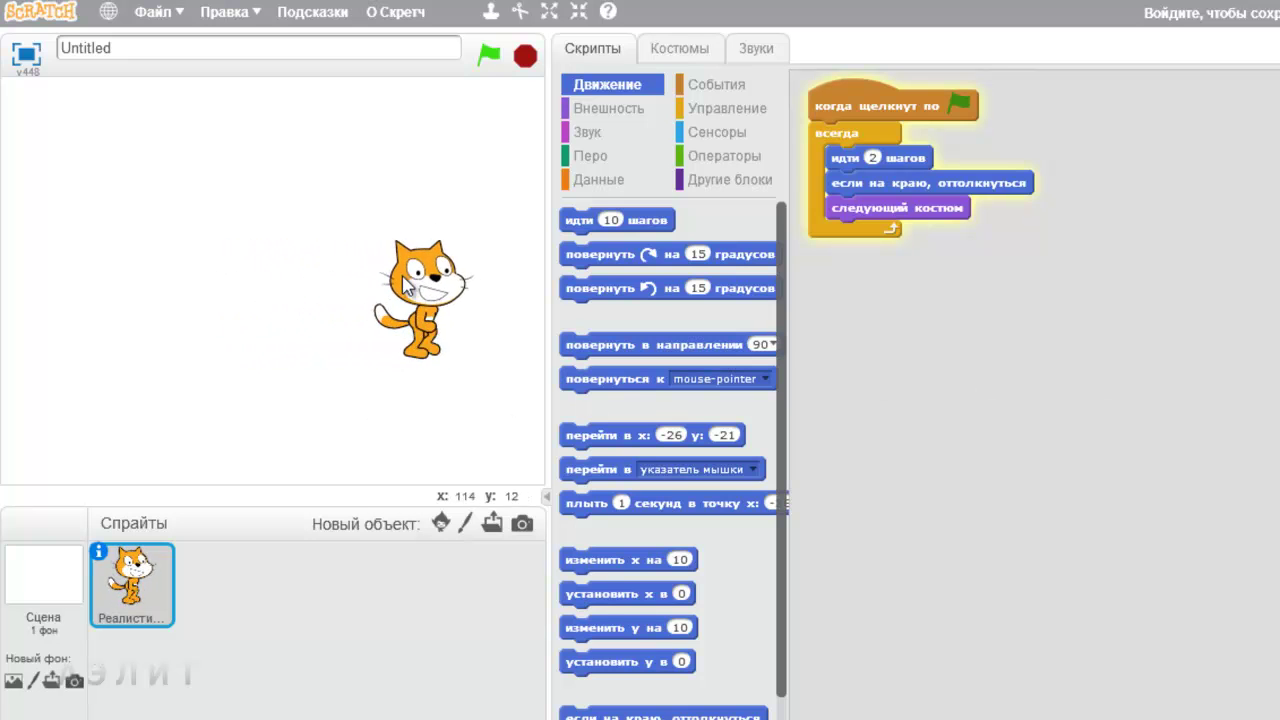
pyautogui.click(528, 60)
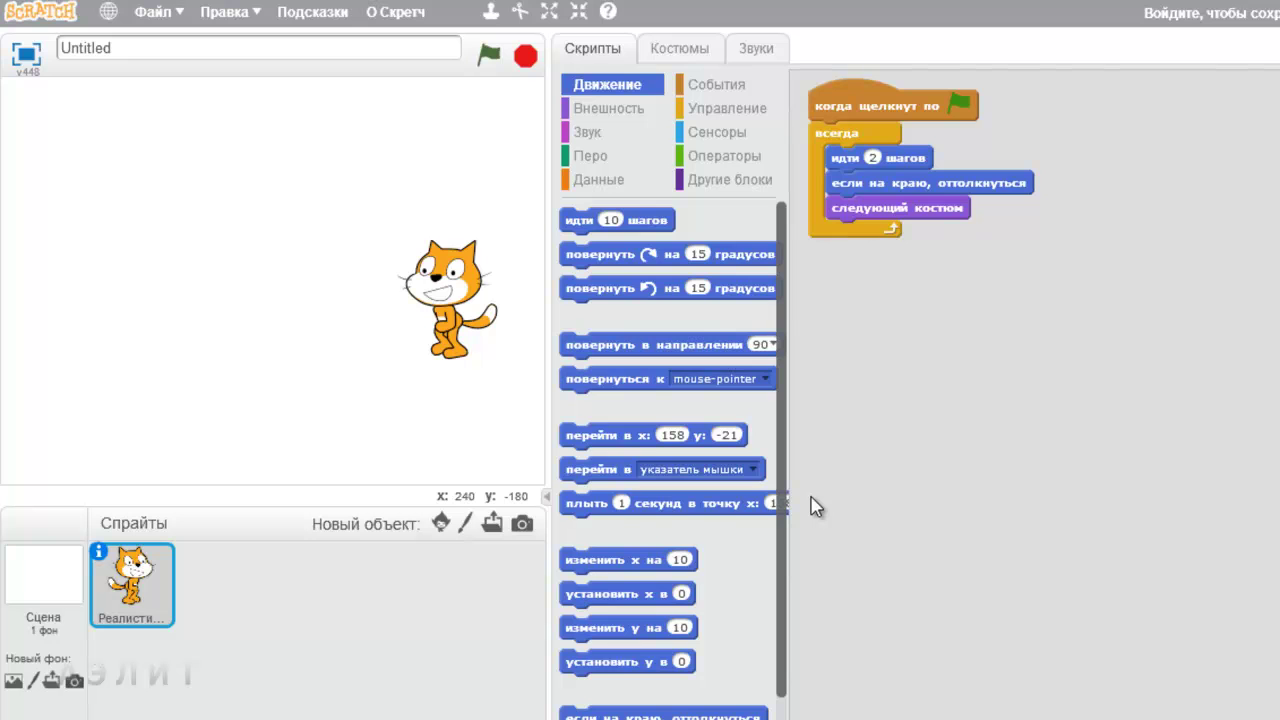
pyautogui.click(679, 48)
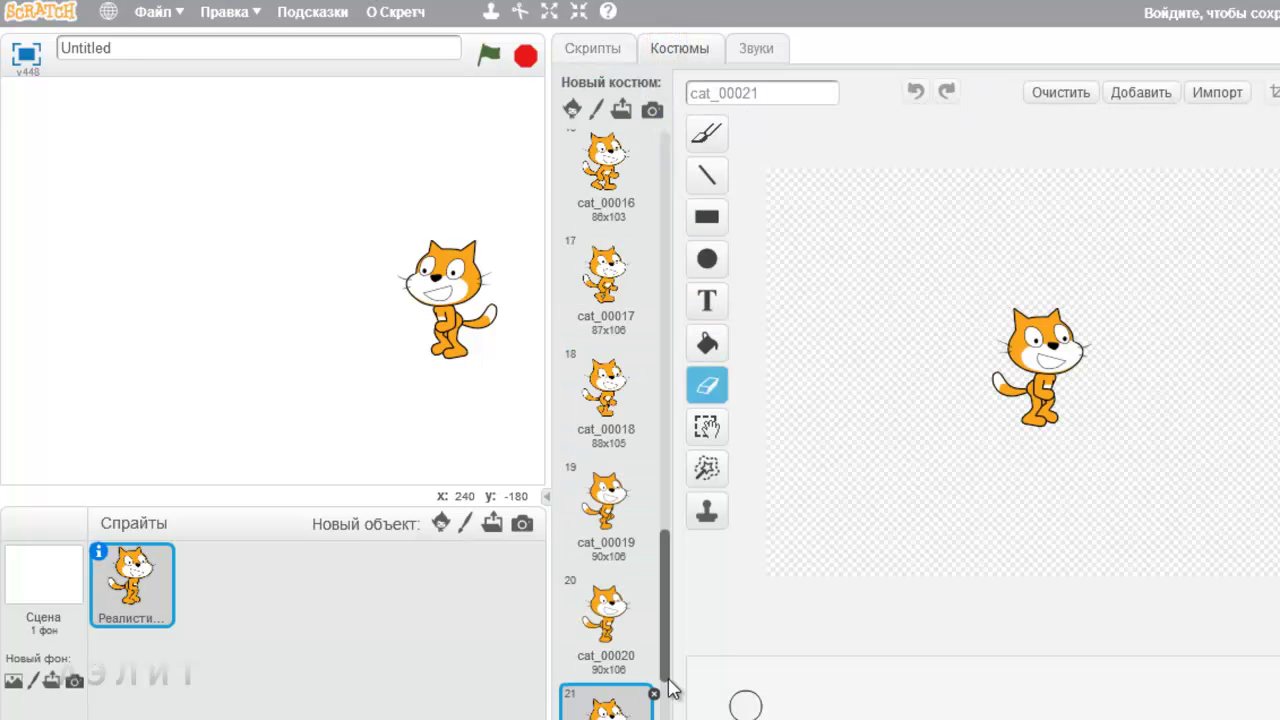
pyautogui.moveTo(670, 668); pyautogui.dragTo(670, 226)
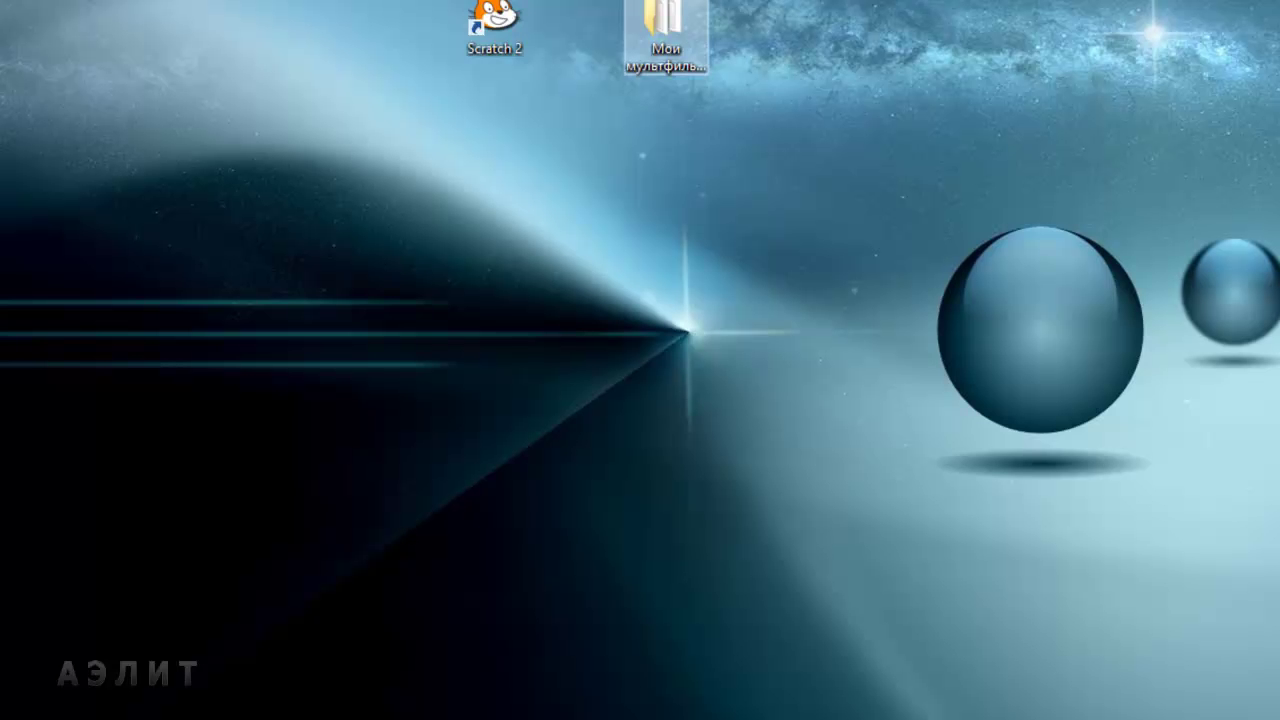
# Open the Костюмы folder inside Мои мультфильмы on the desktop and look through the cat costume images
pyautogui.press('Return')
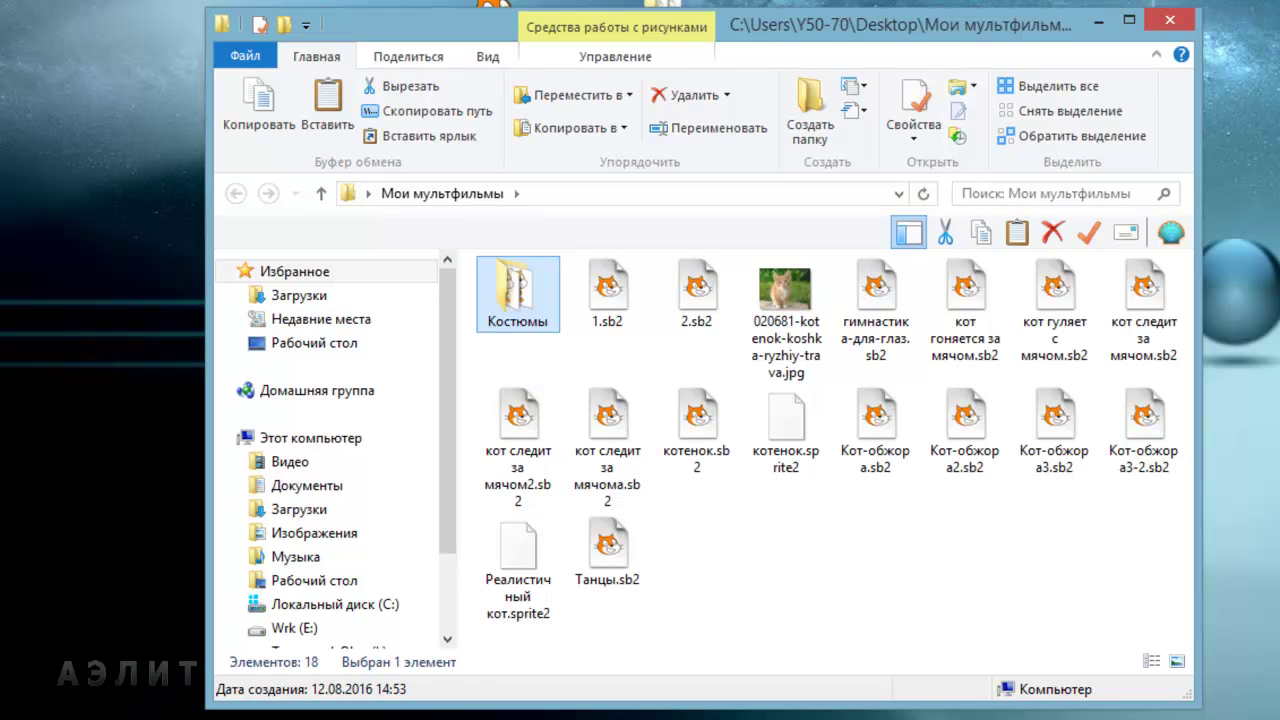
pyautogui.press('Return')
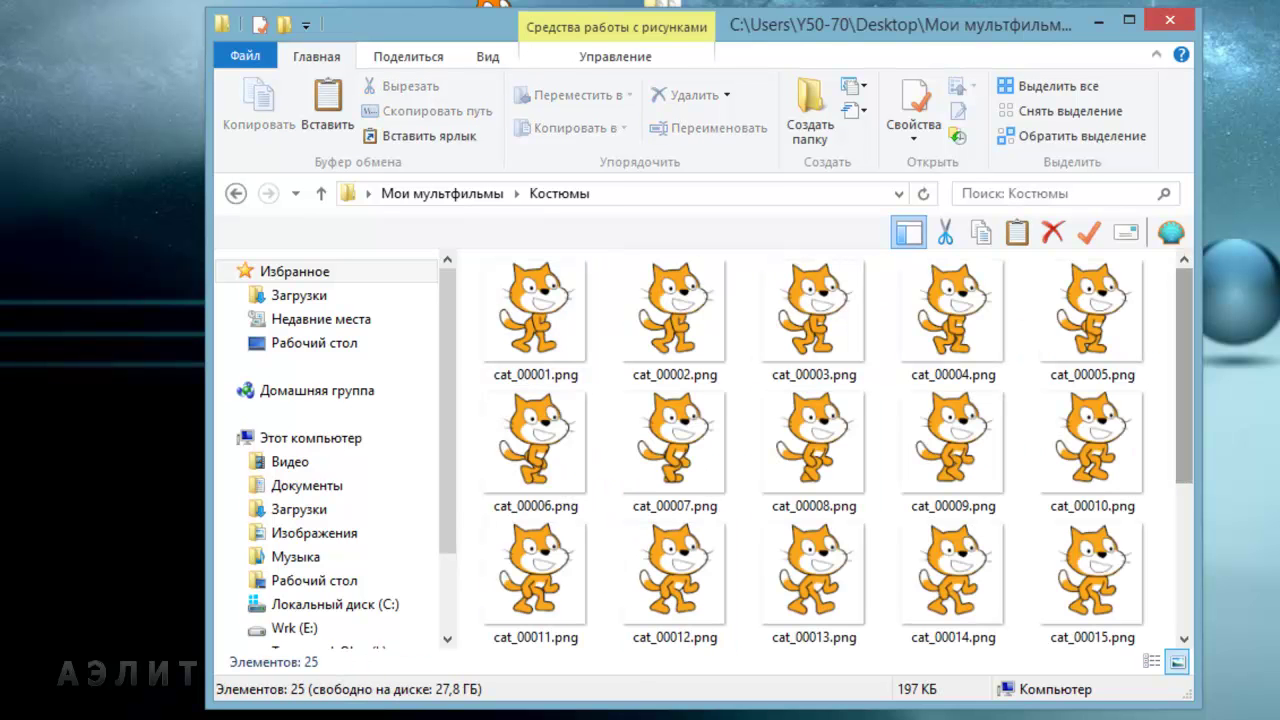
pyautogui.scroll(-1, 839, 449)
pyautogui.scroll(-3, 839, 449)
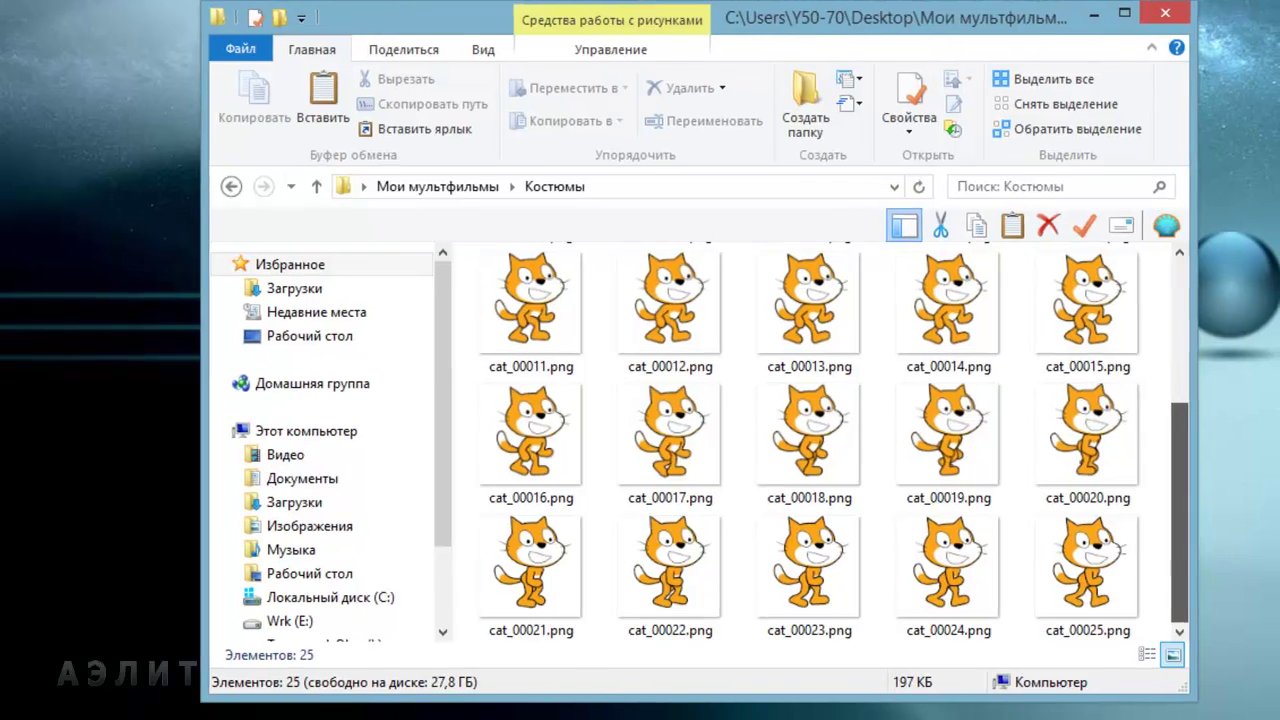
pyautogui.scroll(3, 839, 449)
# View cat_00001.png in the image viewer, page forward through the following walking frames, close the viewer and look over the folder
pyautogui.click(486, 240)
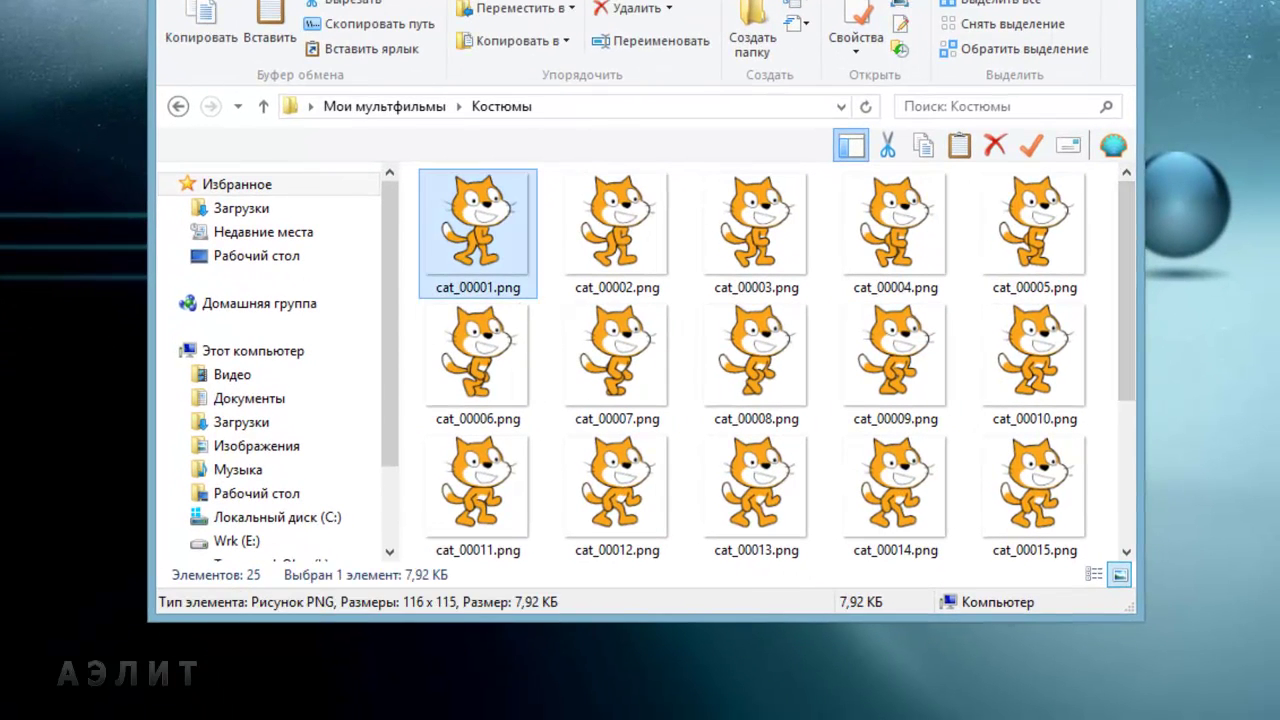
pyautogui.press('Return')
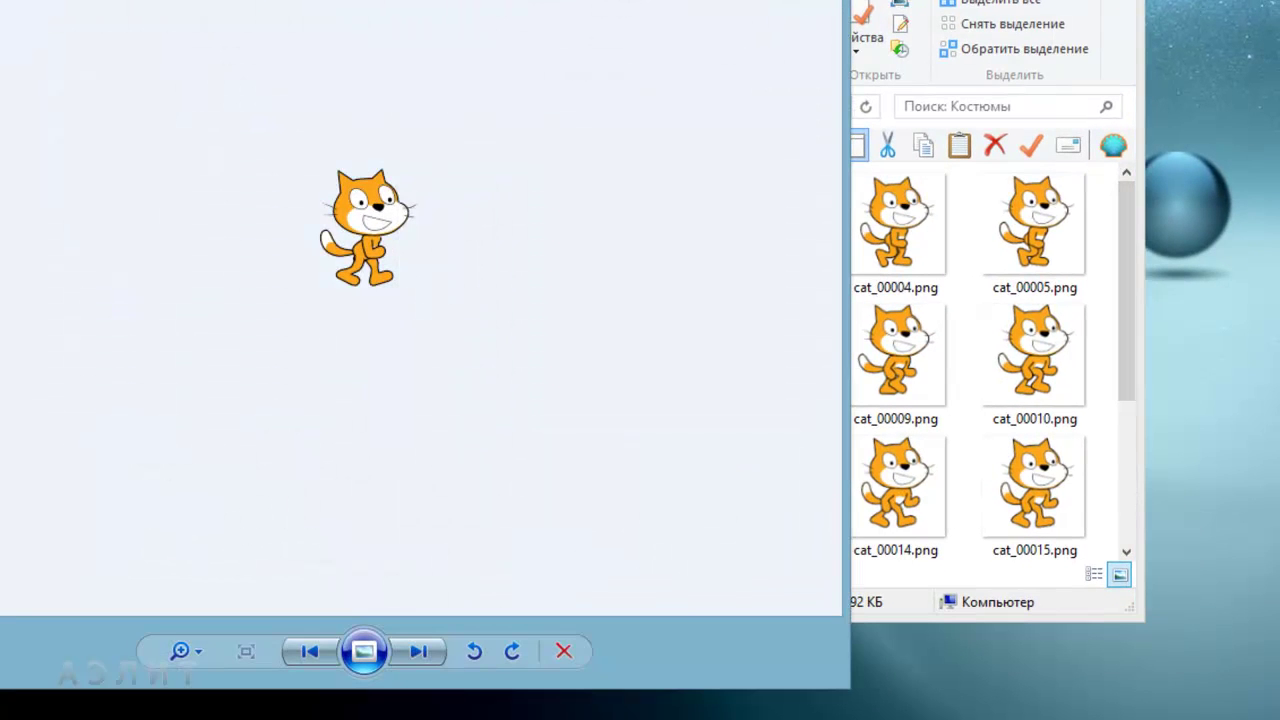
pyautogui.click(418, 651)
pyautogui.click(418, 651)
pyautogui.click(418, 651)
pyautogui.click(418, 651)
pyautogui.click(418, 651)
pyautogui.click(418, 651)
pyautogui.click(418, 651)
pyautogui.click(418, 651)
pyautogui.click(418, 651)
pyautogui.click(418, 651)
pyautogui.click(418, 651)
pyautogui.click(418, 651)
pyautogui.press('Right')
pyautogui.press('Right')
pyautogui.press('Right')
pyautogui.press('Right')
pyautogui.press('Right')
pyautogui.press('Right')
pyautogui.press('Right')
pyautogui.press('Escape')
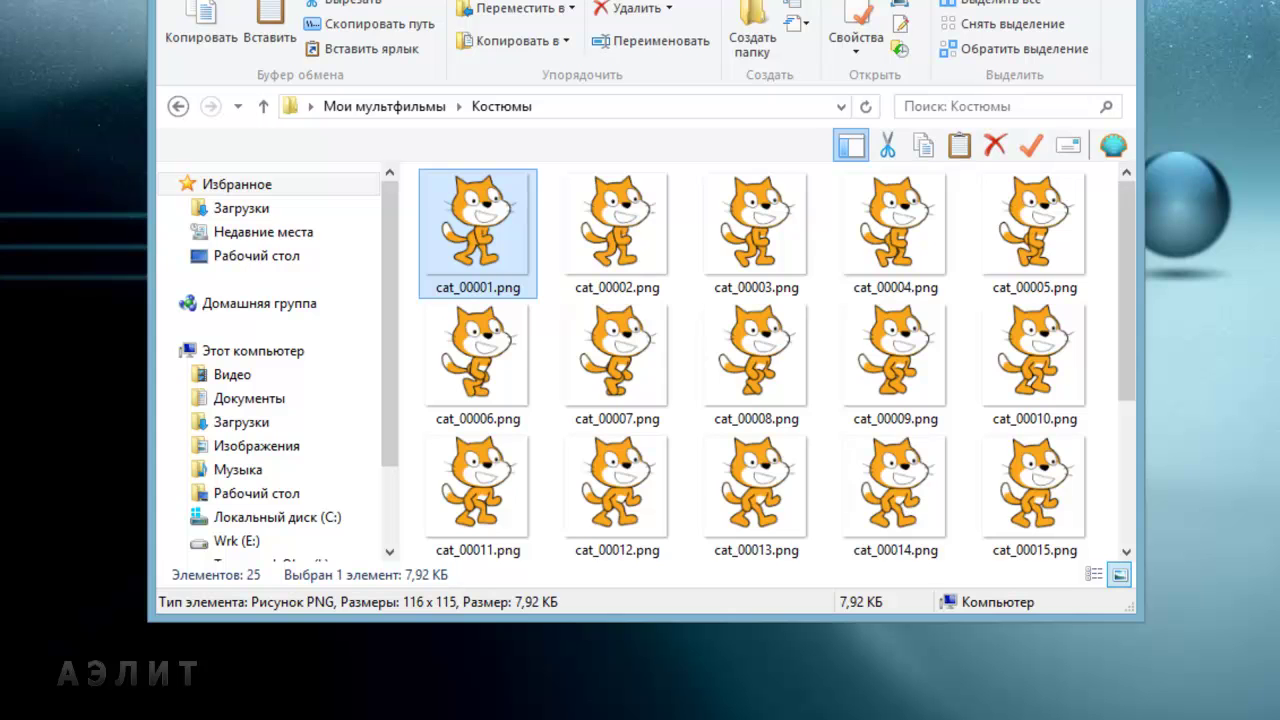
pyautogui.scroll(-3, 777, 361)
pyautogui.scroll(3, 777, 361)
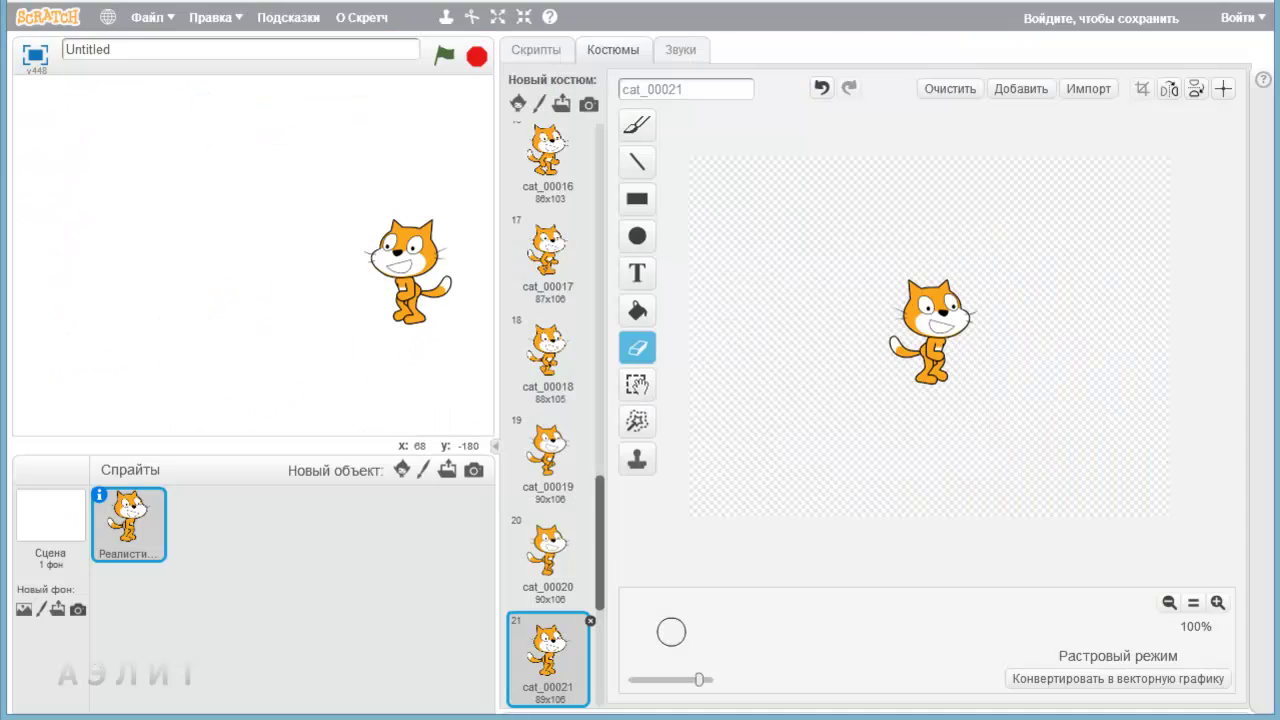
# Start a new project, discarding the current one, and delete the default cat Спрайт1
pyautogui.click(152, 17)
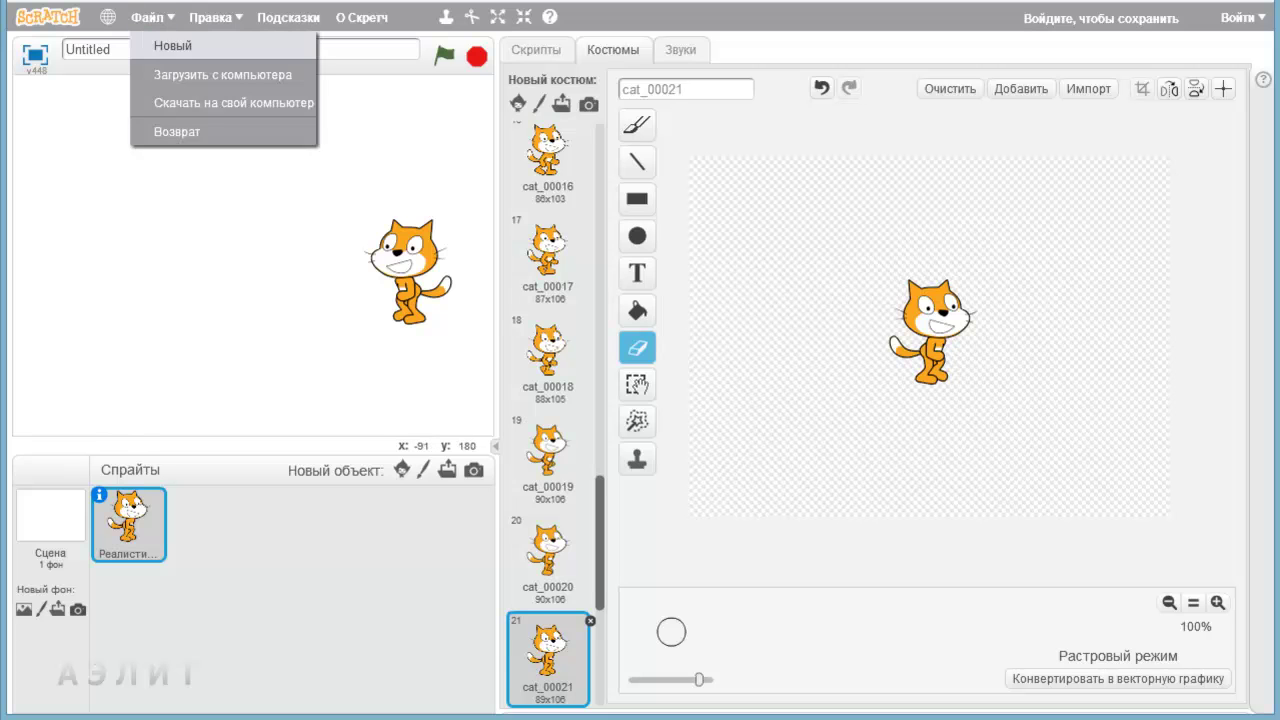
pyautogui.click(171, 46)
pyautogui.click(606, 371)
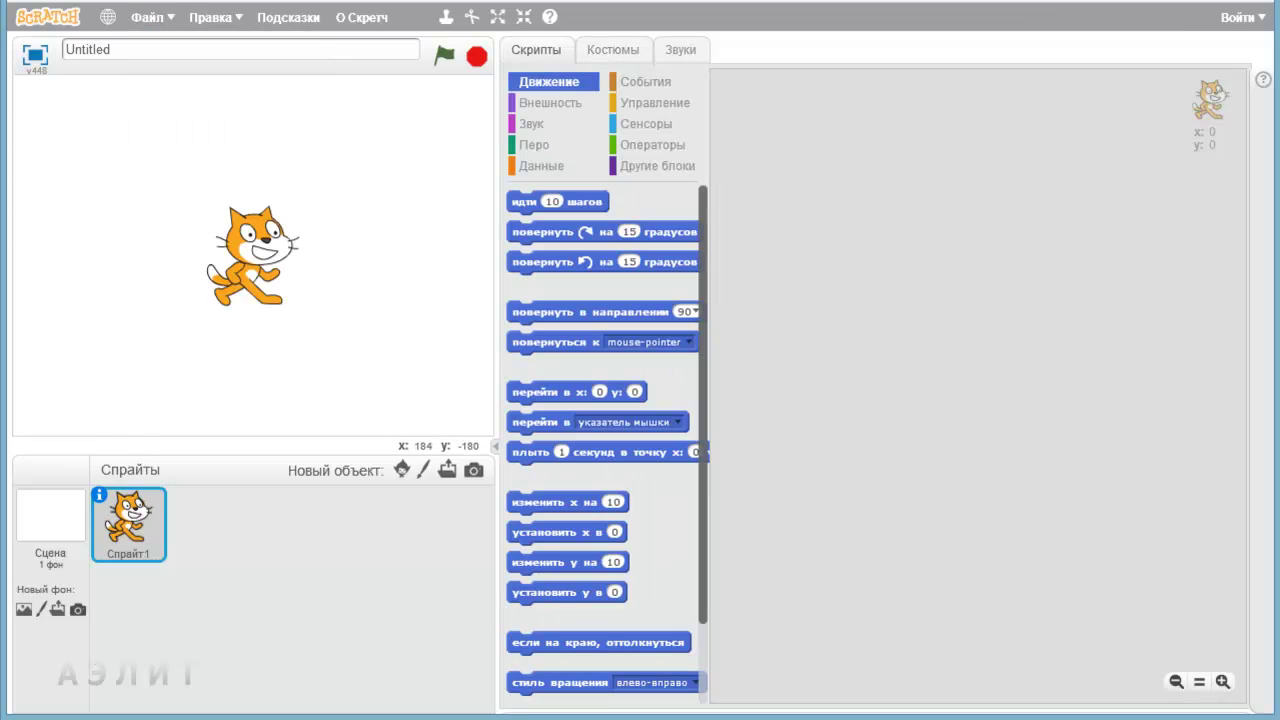
pyautogui.rightClick(158, 524)
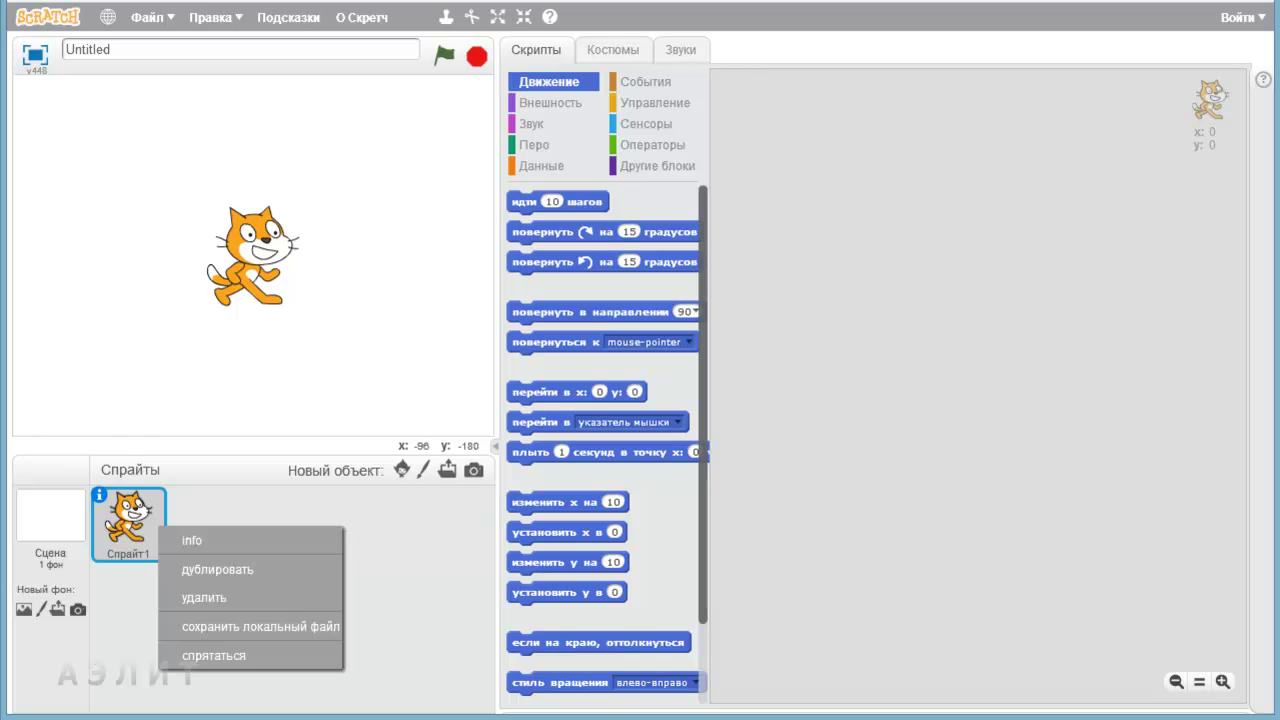
pyautogui.click(200, 599)
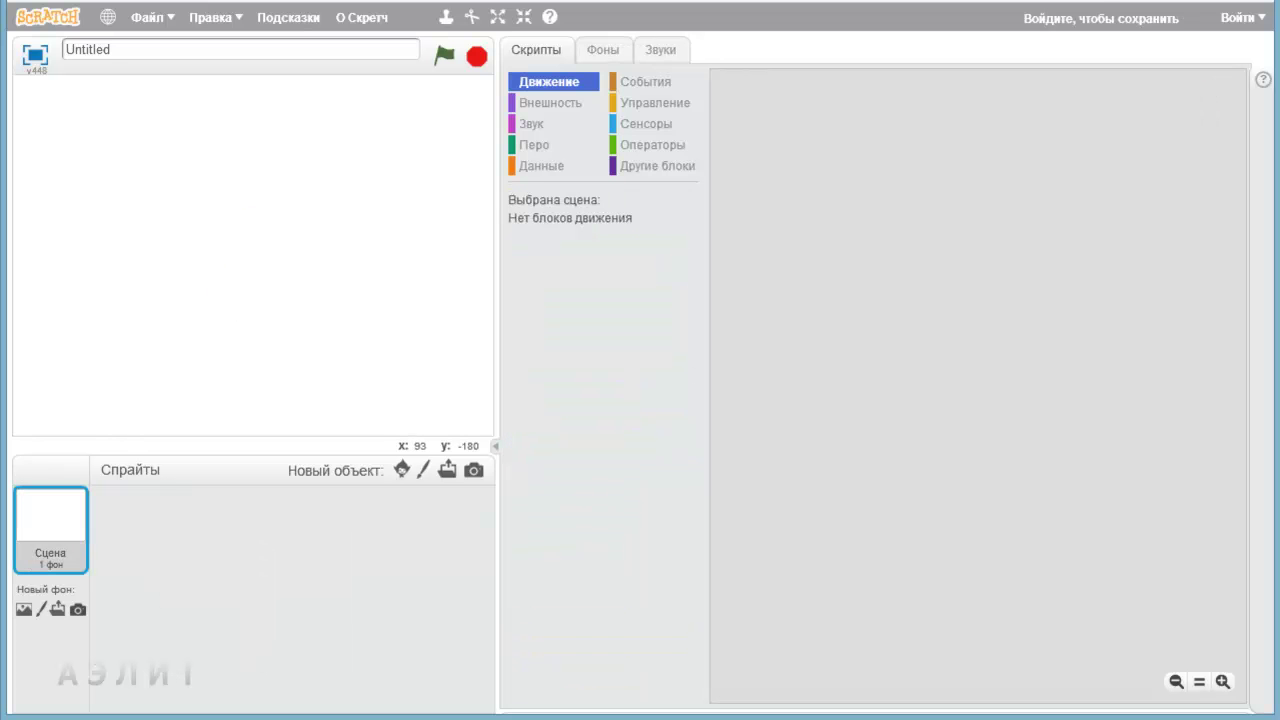
# Create a new painted sprite and import cat_00001.png from the Костюмы folder into its first costume
pyautogui.click(423, 469)
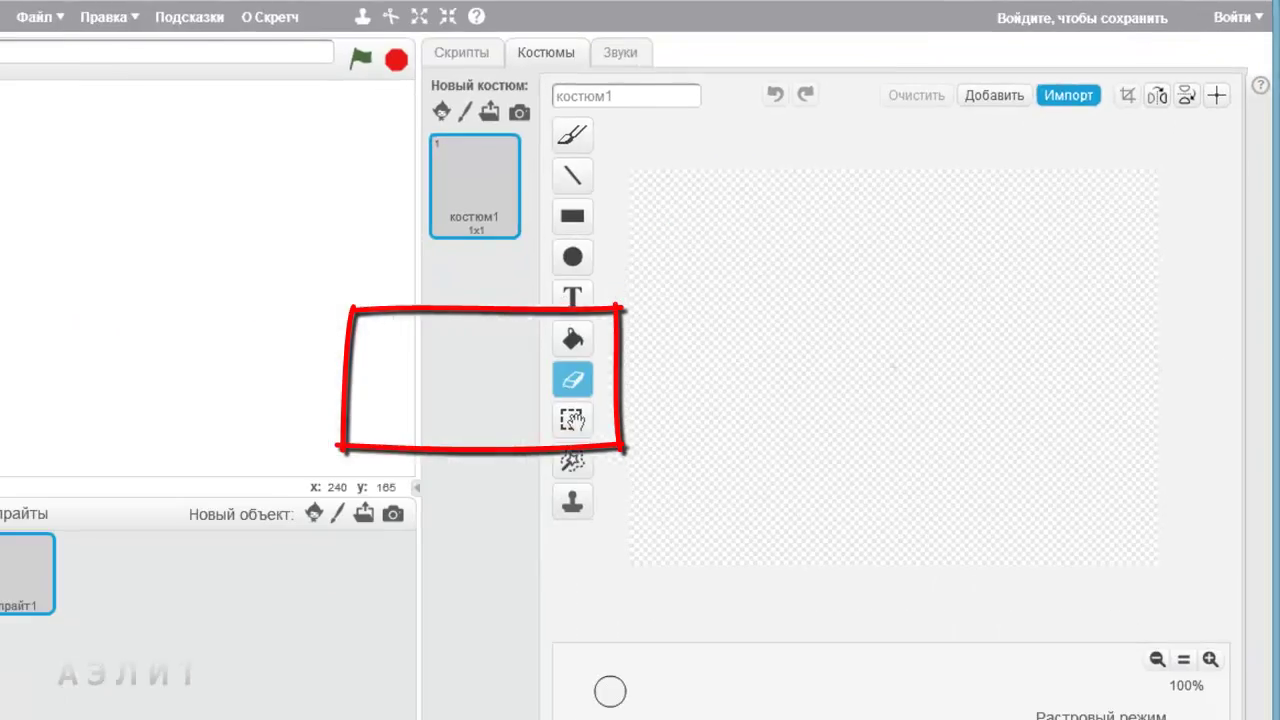
pyautogui.click(808, 212)
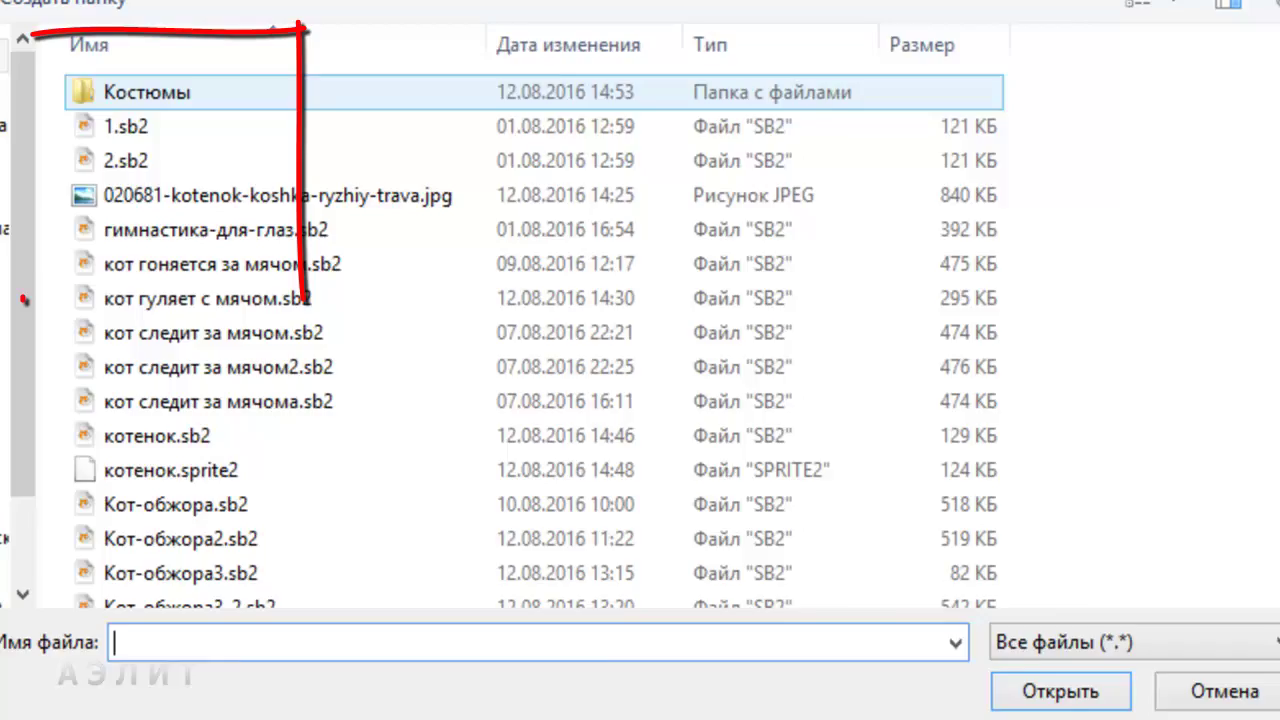
pyautogui.press('Return')
pyautogui.click(138, 85)
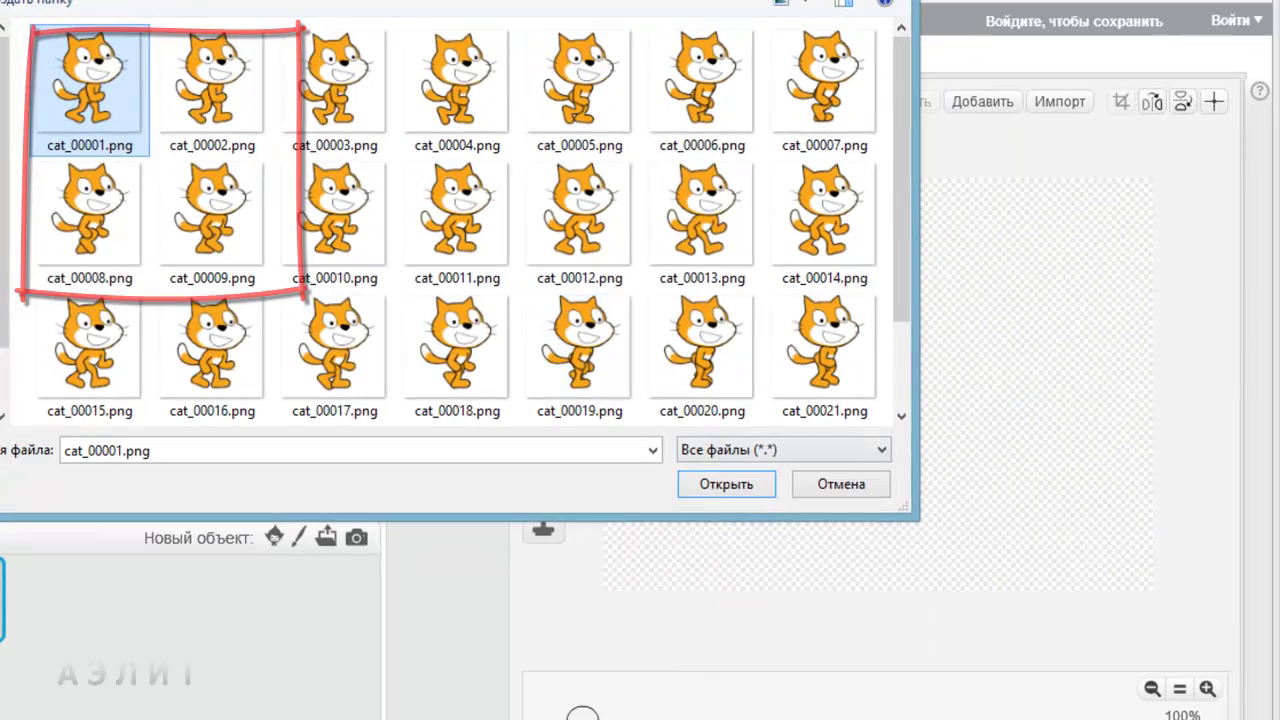
pyautogui.press('Return')
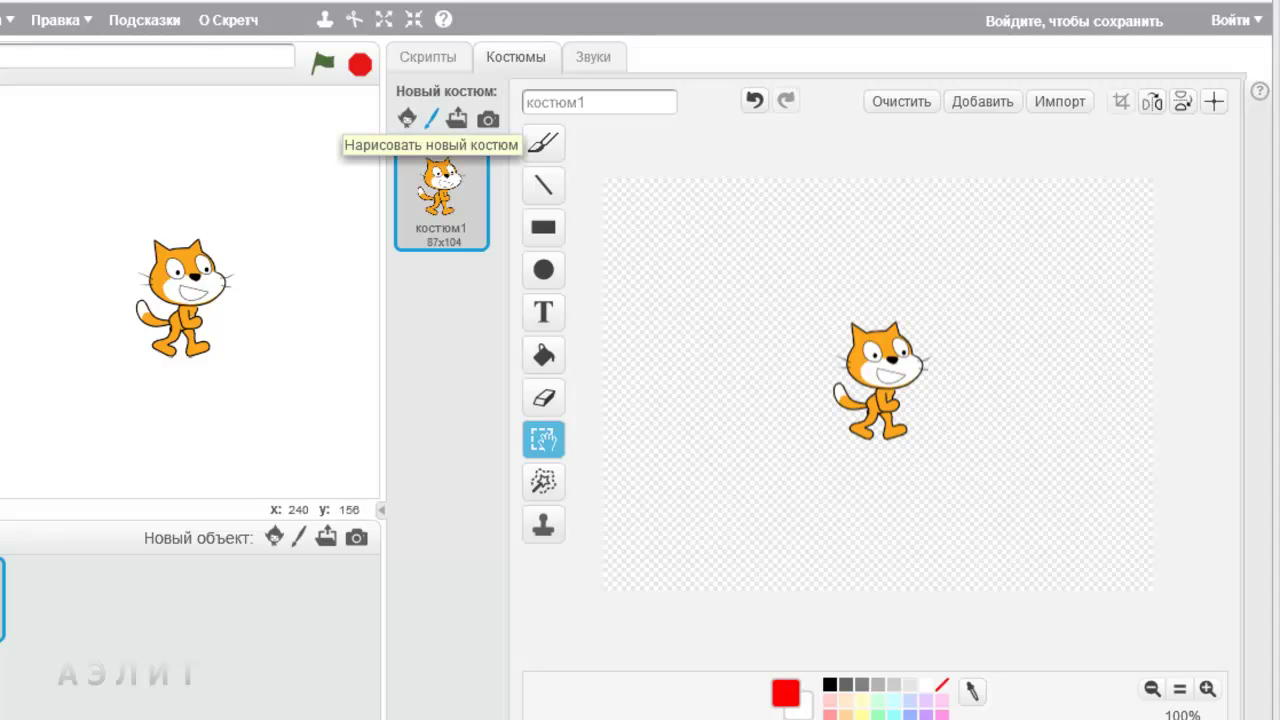
# Add a second blank painted costume to the sprite and import cat_00002.png into it
pyautogui.click(431, 118)
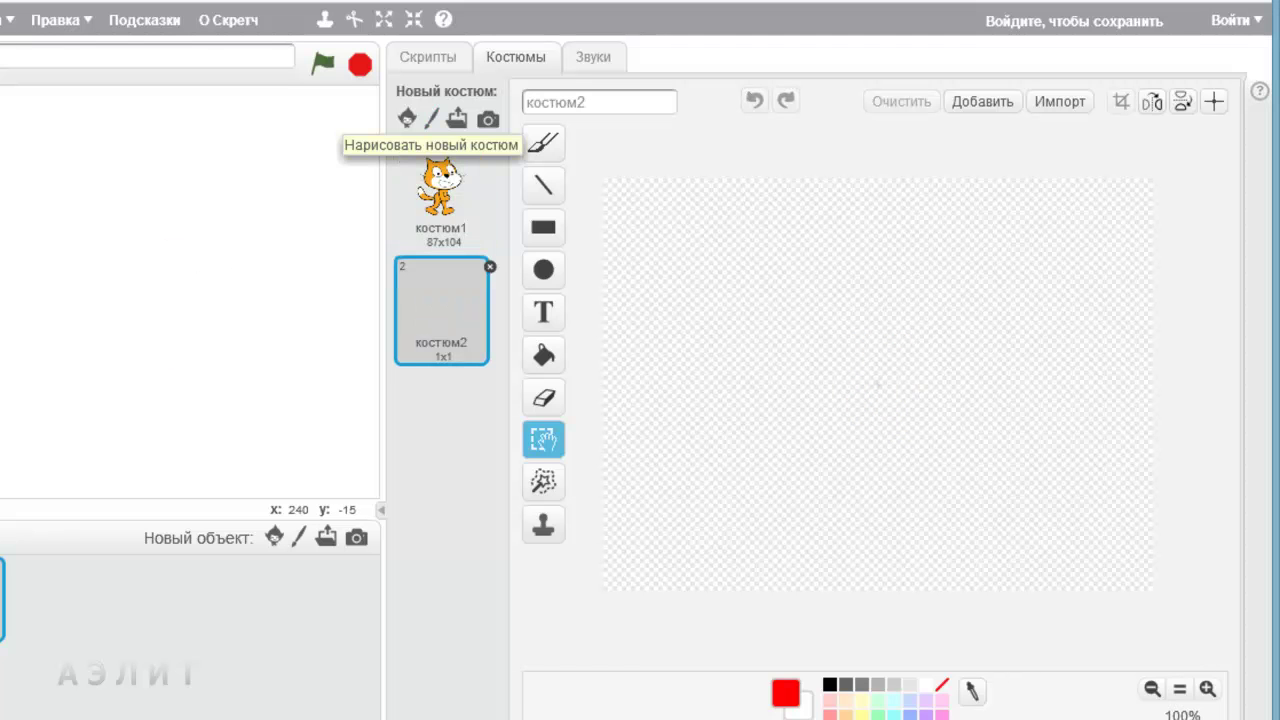
pyautogui.click(1060, 101)
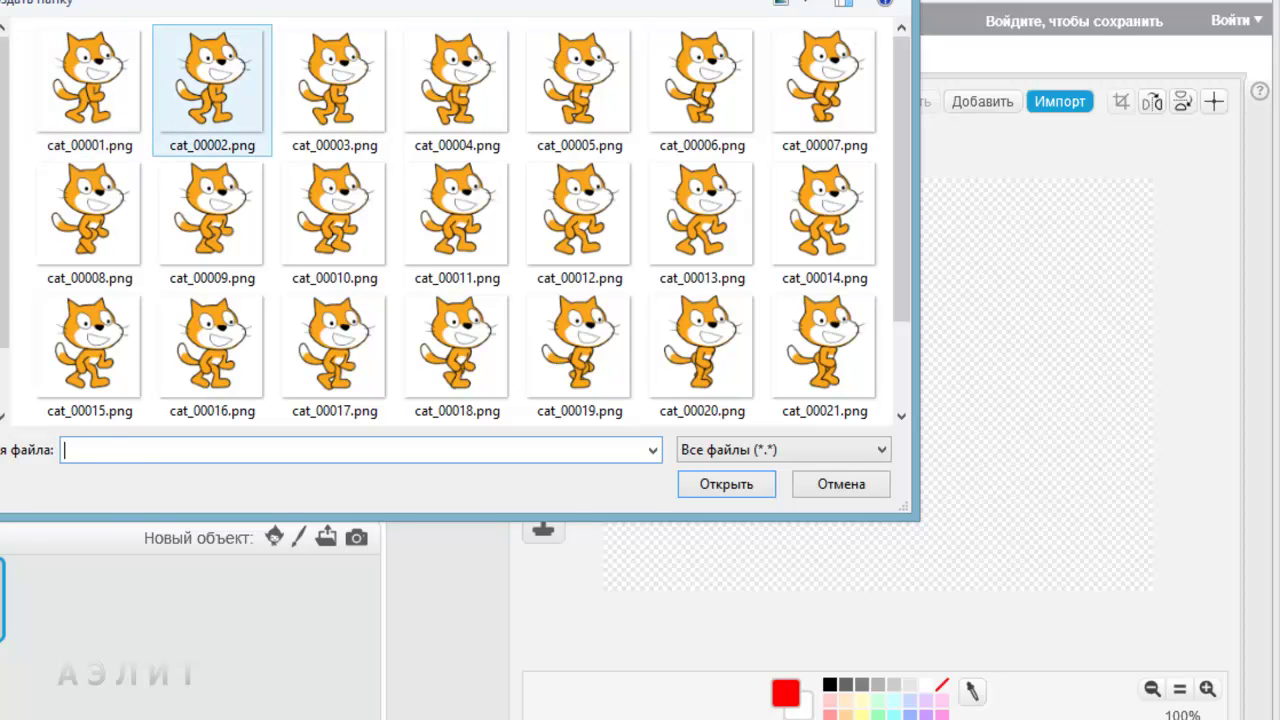
pyautogui.click(212, 80)
pyautogui.click(726, 484)
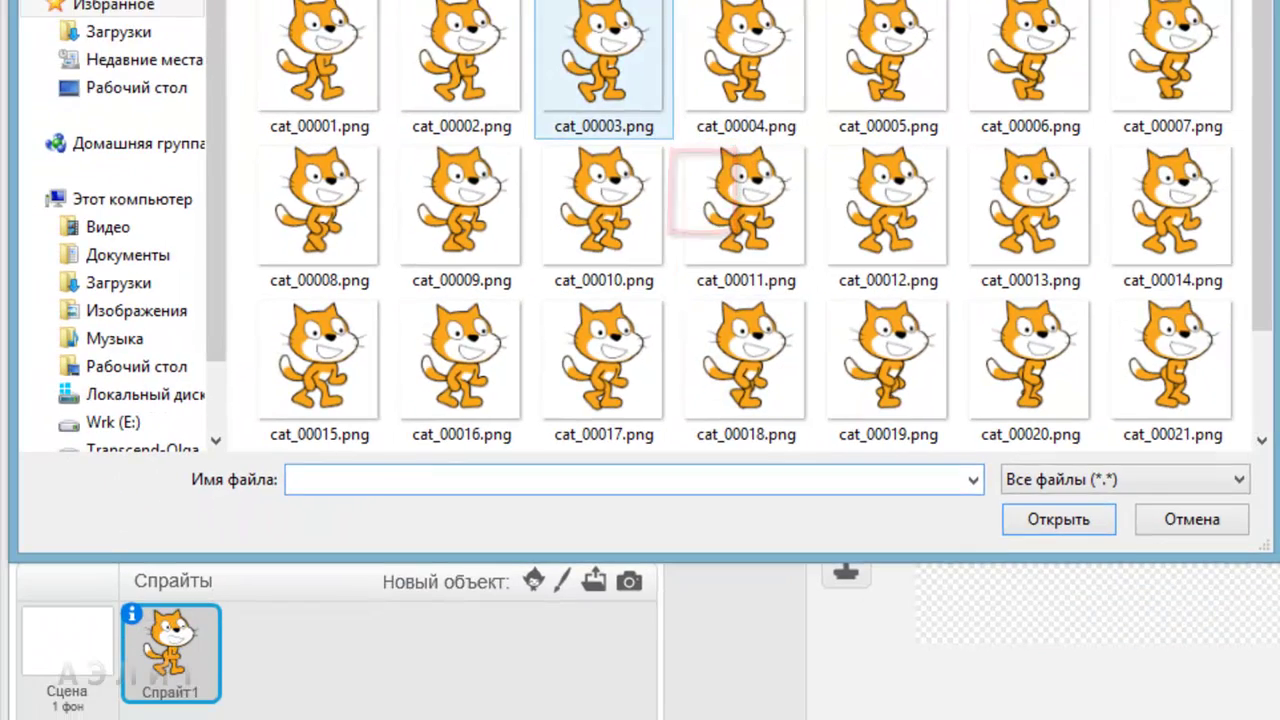
# Upload cat_00003.png, cat_00004.png and cat_00005.png one by one from files as the sprite's following costumes
pyautogui.click(604, 60)
pyautogui.click(1059, 519)
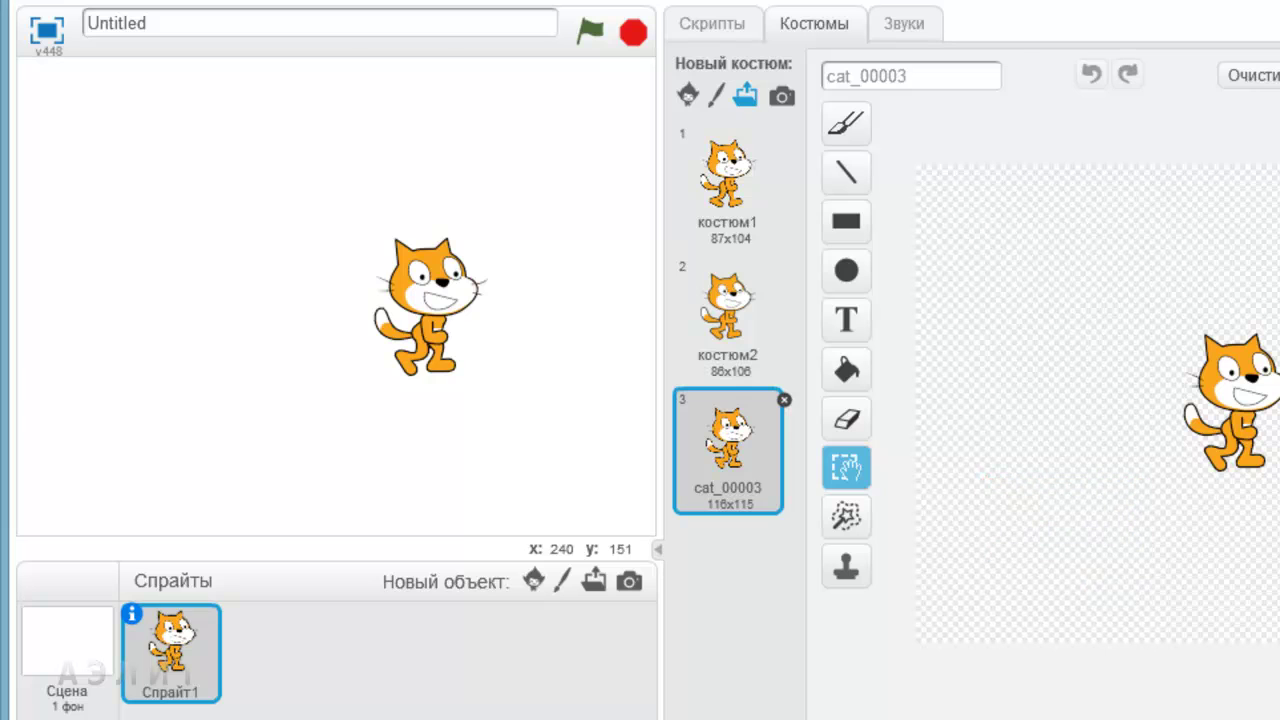
pyautogui.click(745, 95)
pyautogui.click(745, 60)
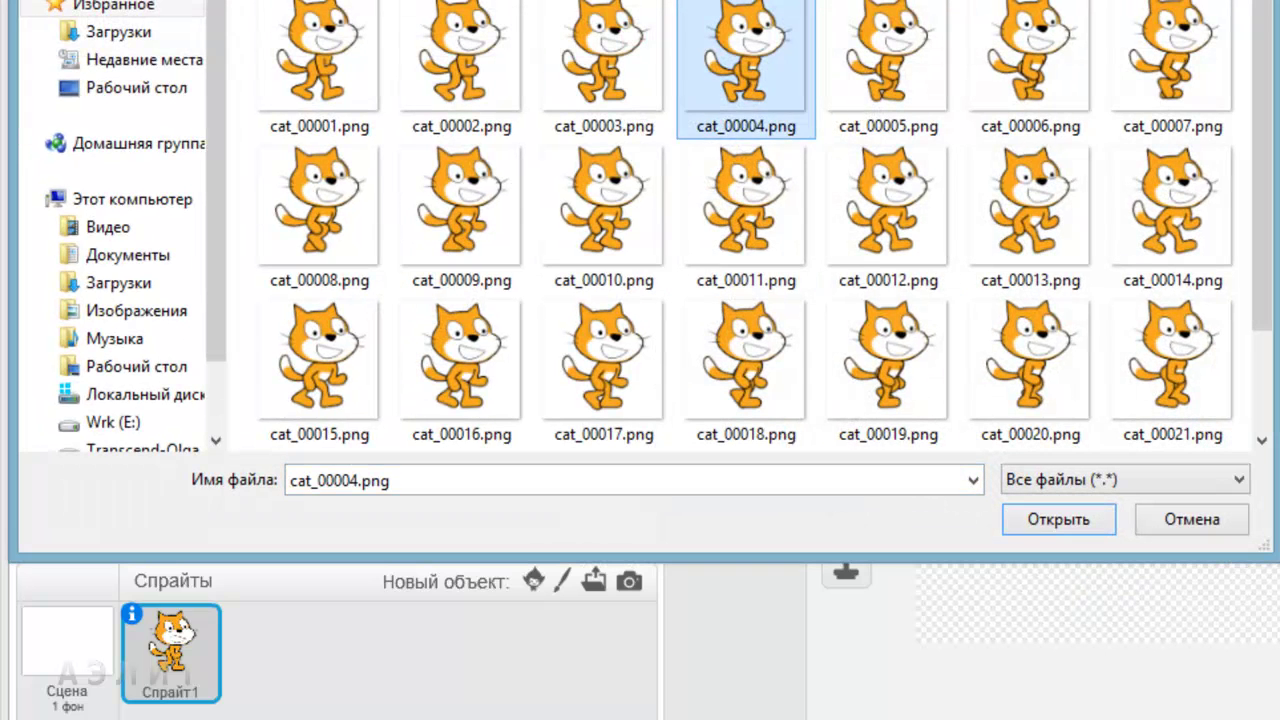
pyautogui.click(1059, 519)
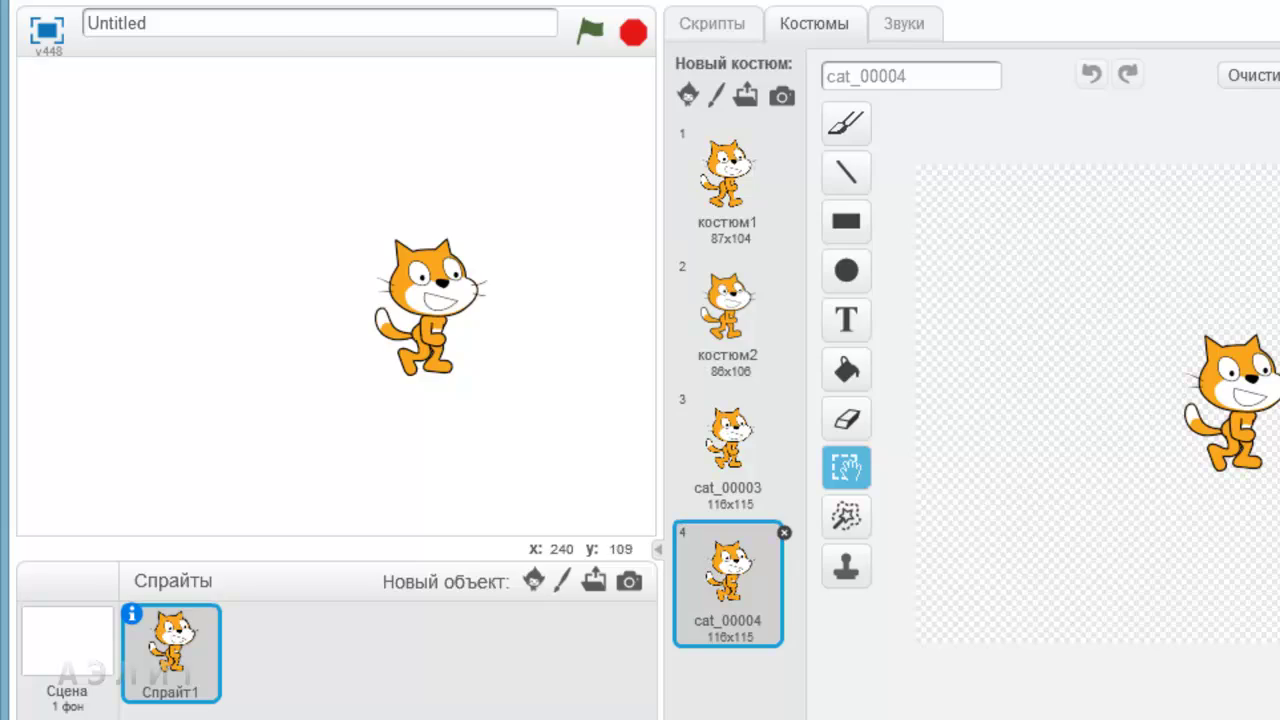
pyautogui.click(745, 95)
pyautogui.click(845, 60)
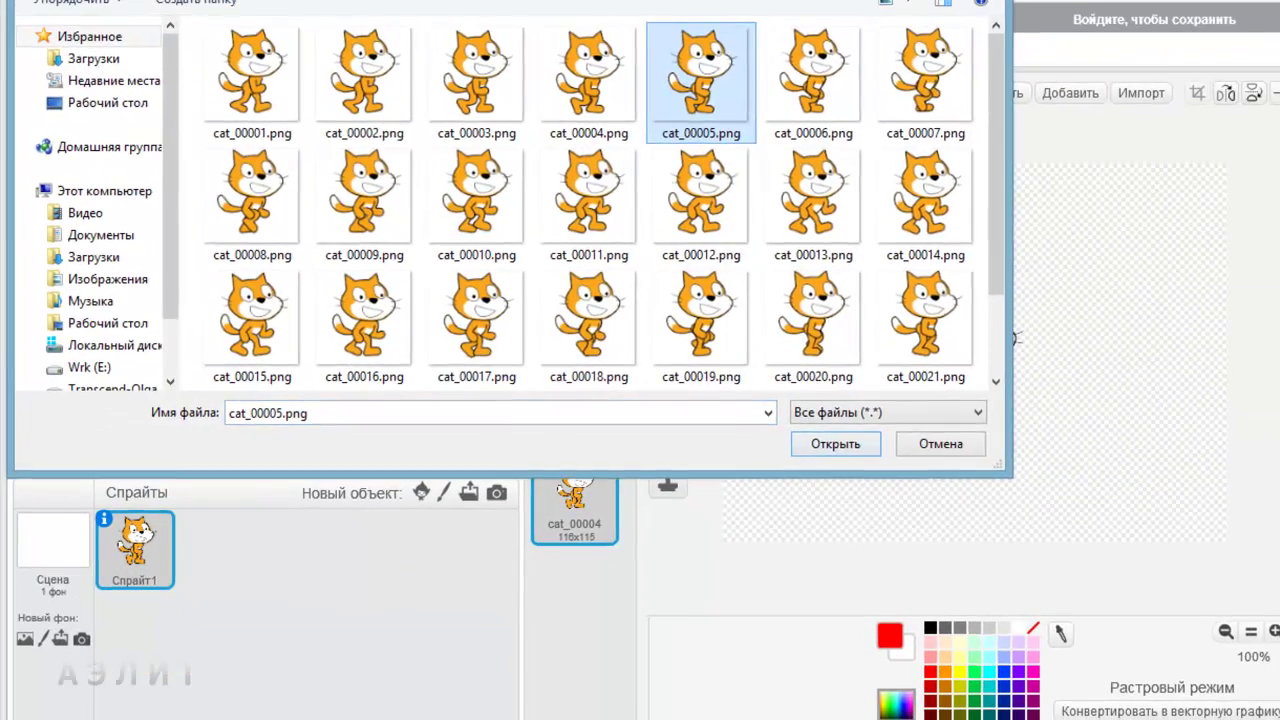
pyautogui.click(836, 443)
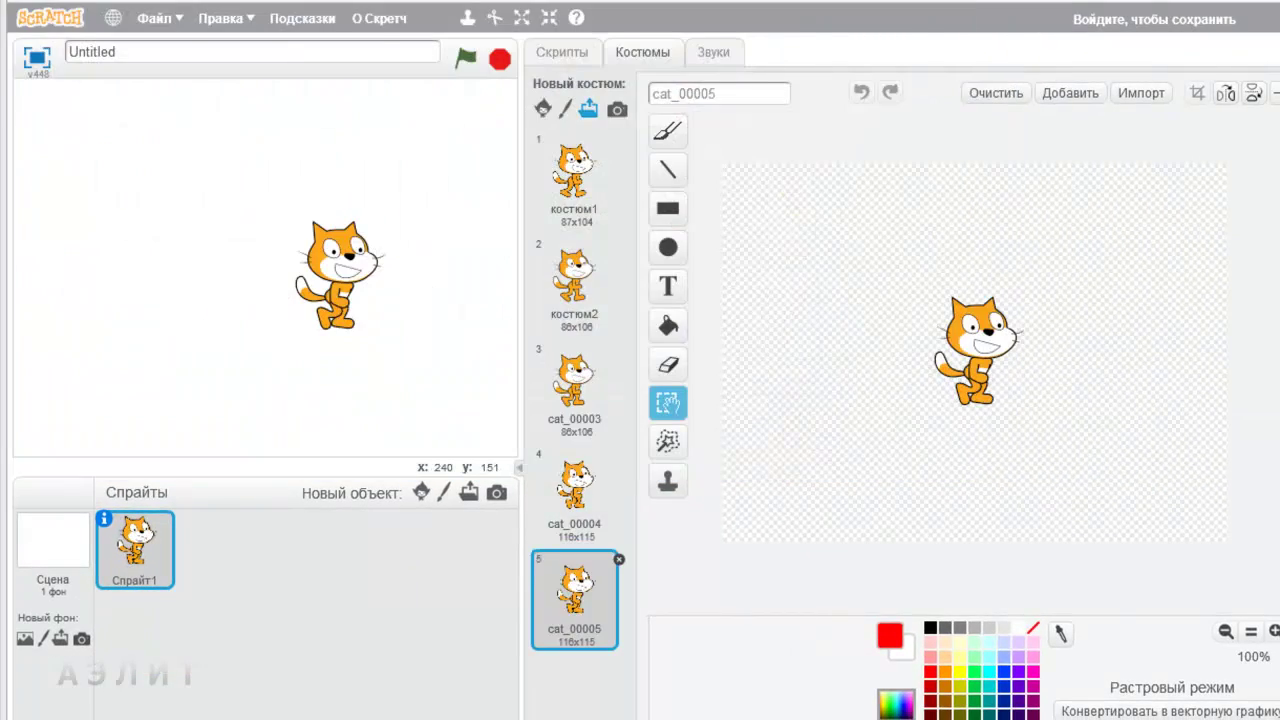
# Upload the image files cat_00006.png and cat_00007.png as further costumes of the sprite
pyautogui.click(588, 108)
pyautogui.click(813, 80)
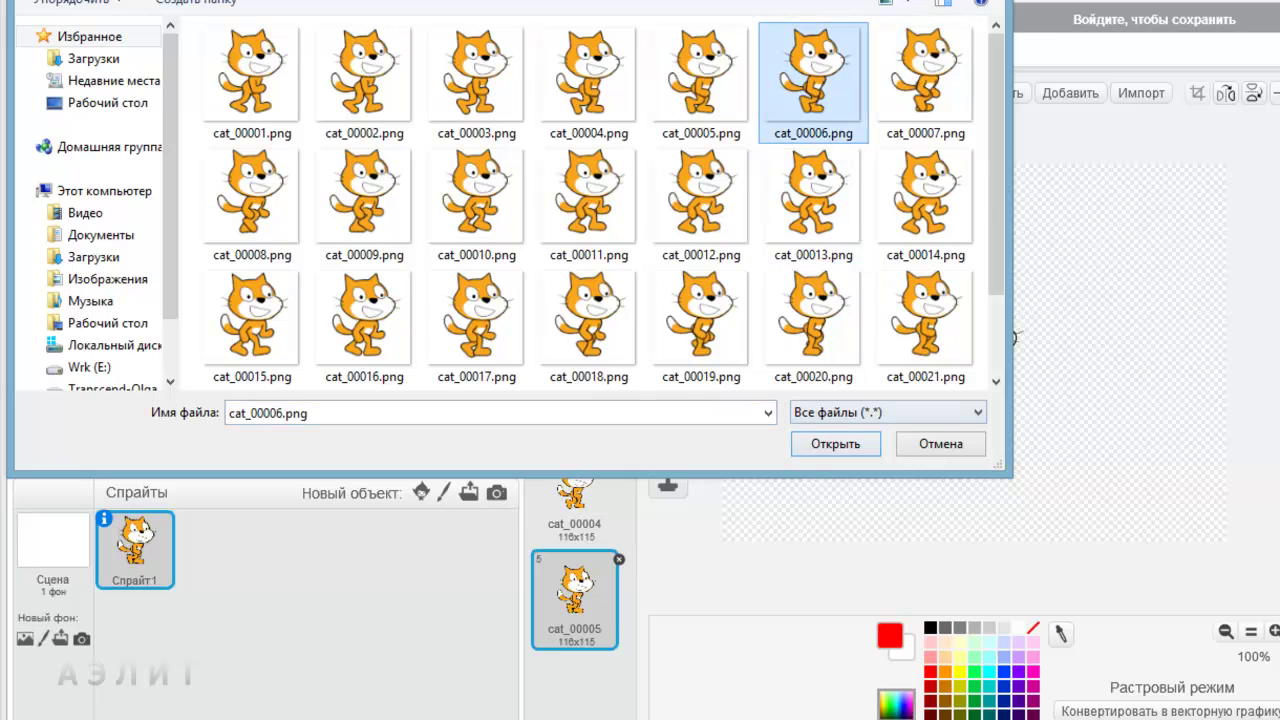
pyautogui.click(836, 443)
pyautogui.click(588, 108)
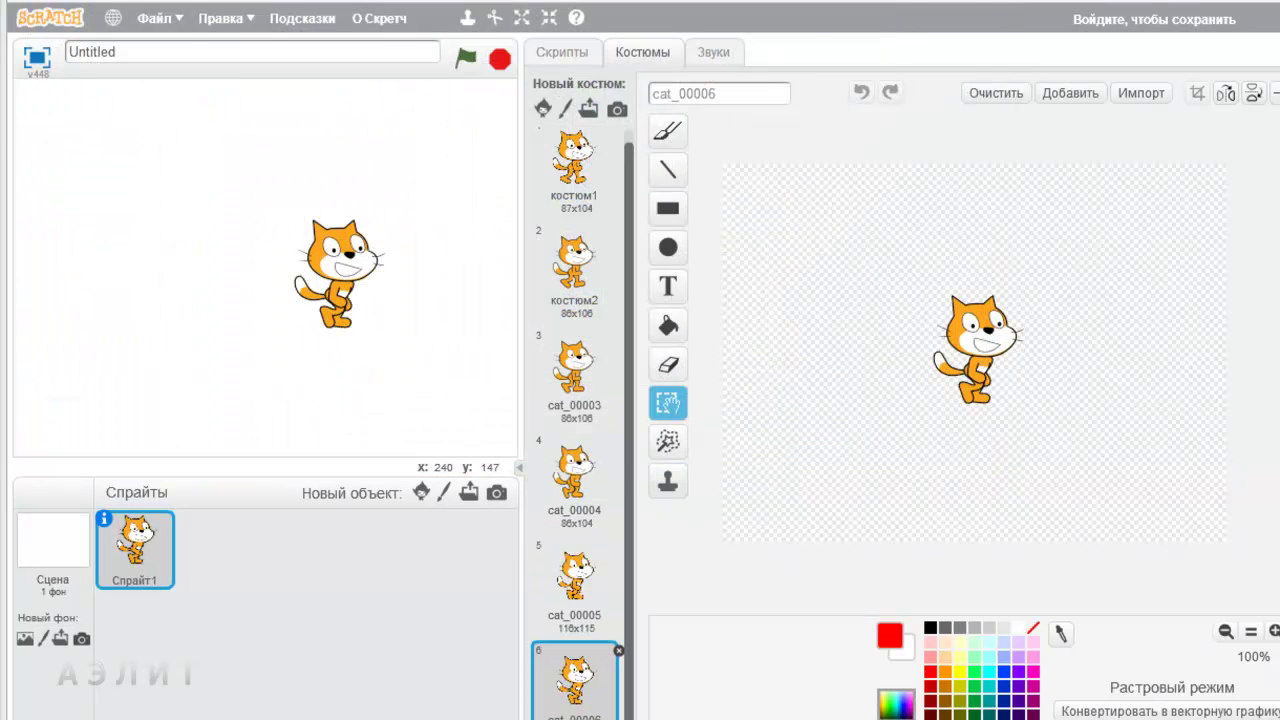
pyautogui.click(925, 80)
pyautogui.press('Return')
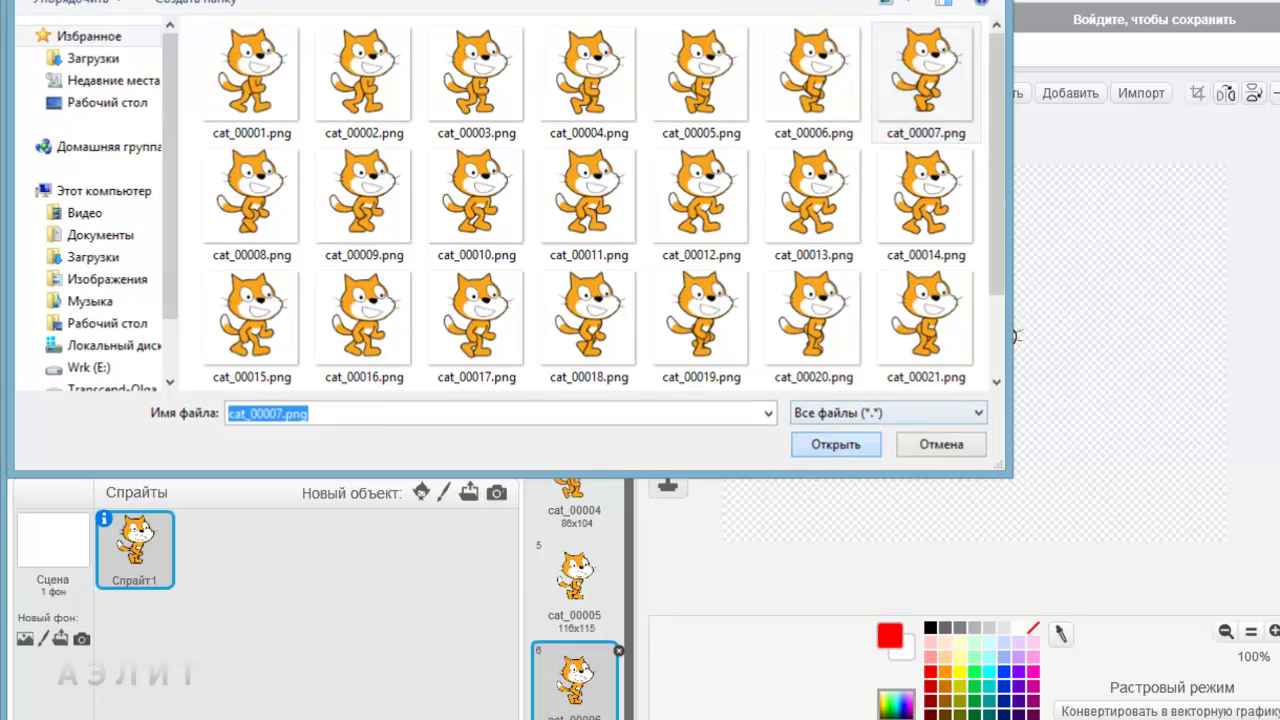